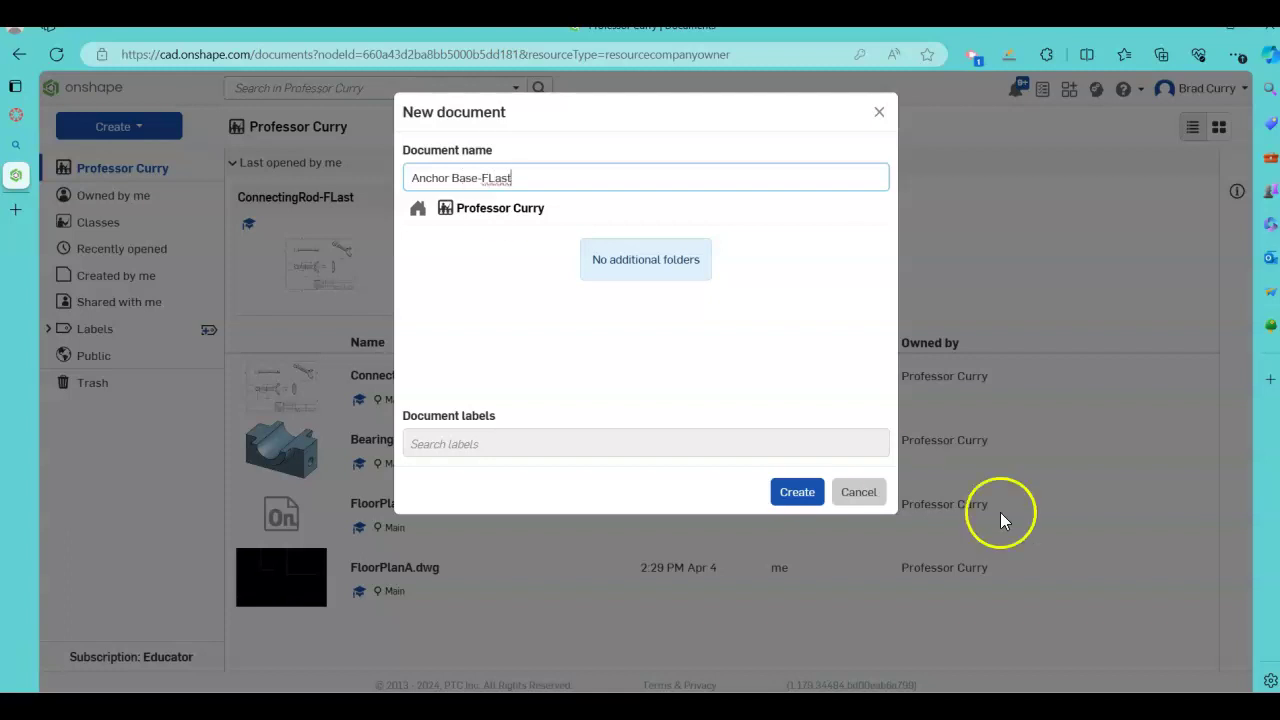
- Create the document named Anchor Base-FLast and start a sketch on the Front plane, viewed straight on
{"action": "left_click", "coordinate": [803, 491]}
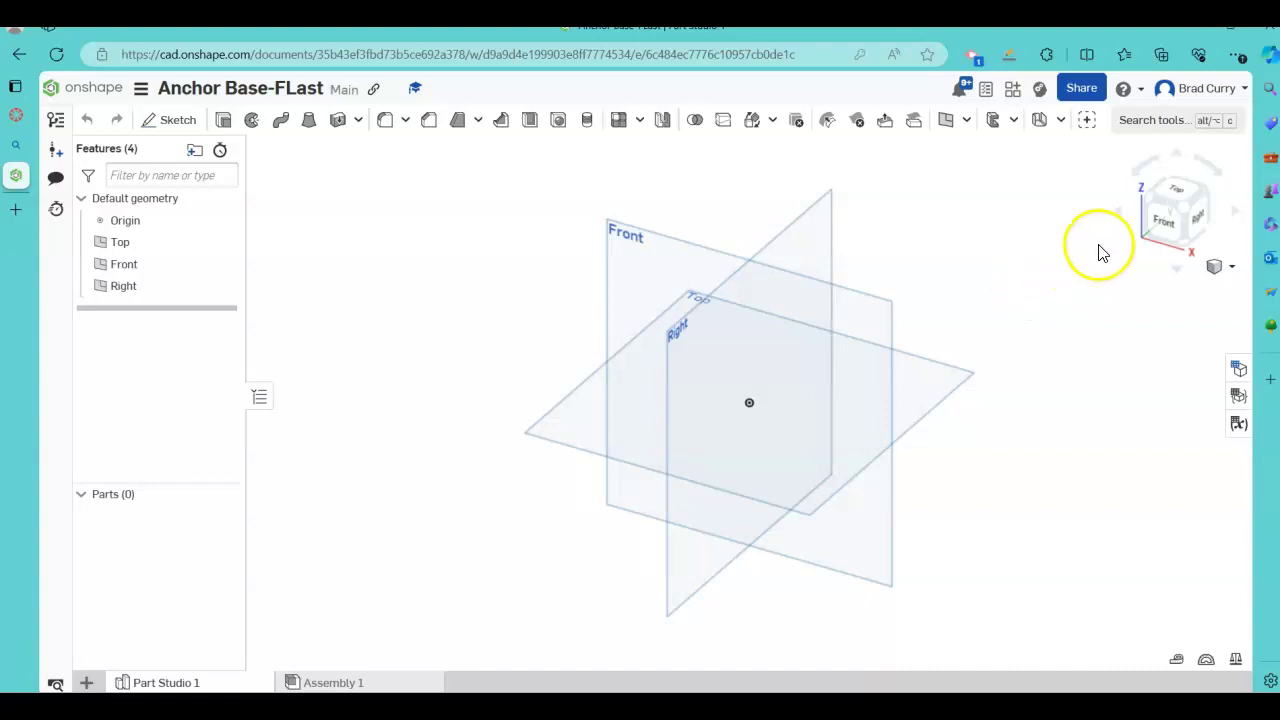
{"action": "left_click", "coordinate": [186, 128]}
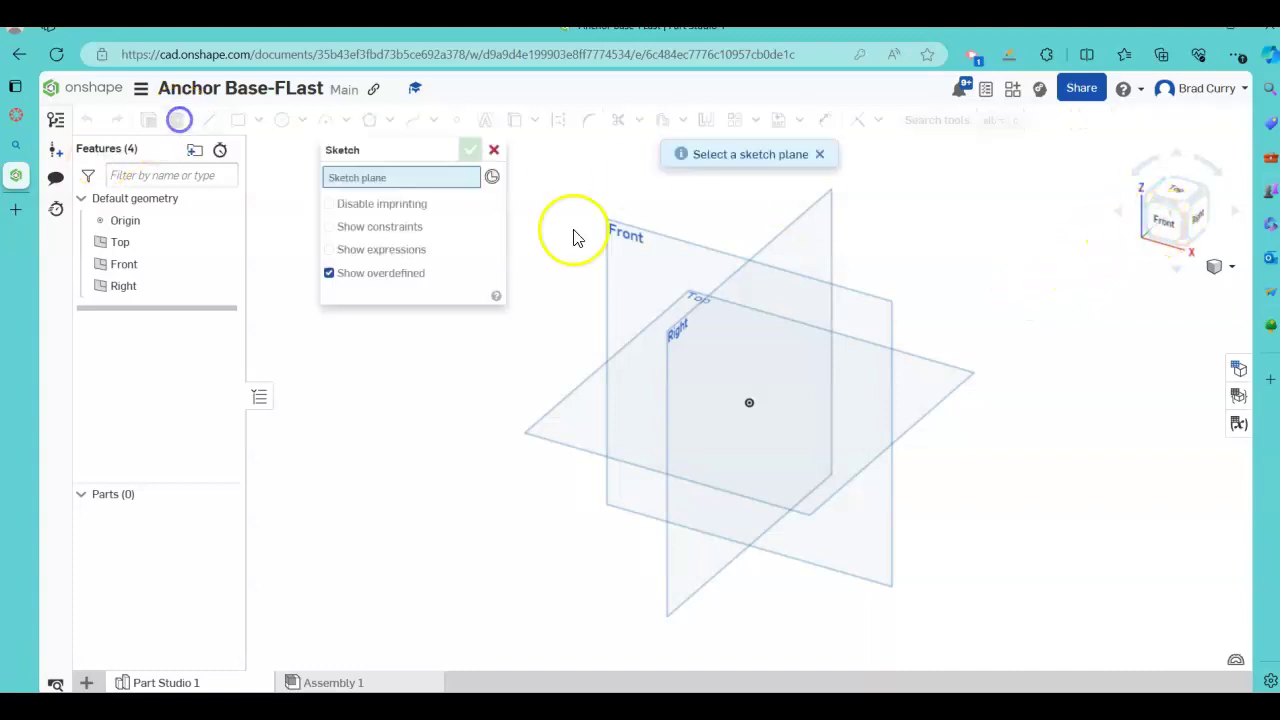
{"action": "left_click", "coordinate": [645, 261]}
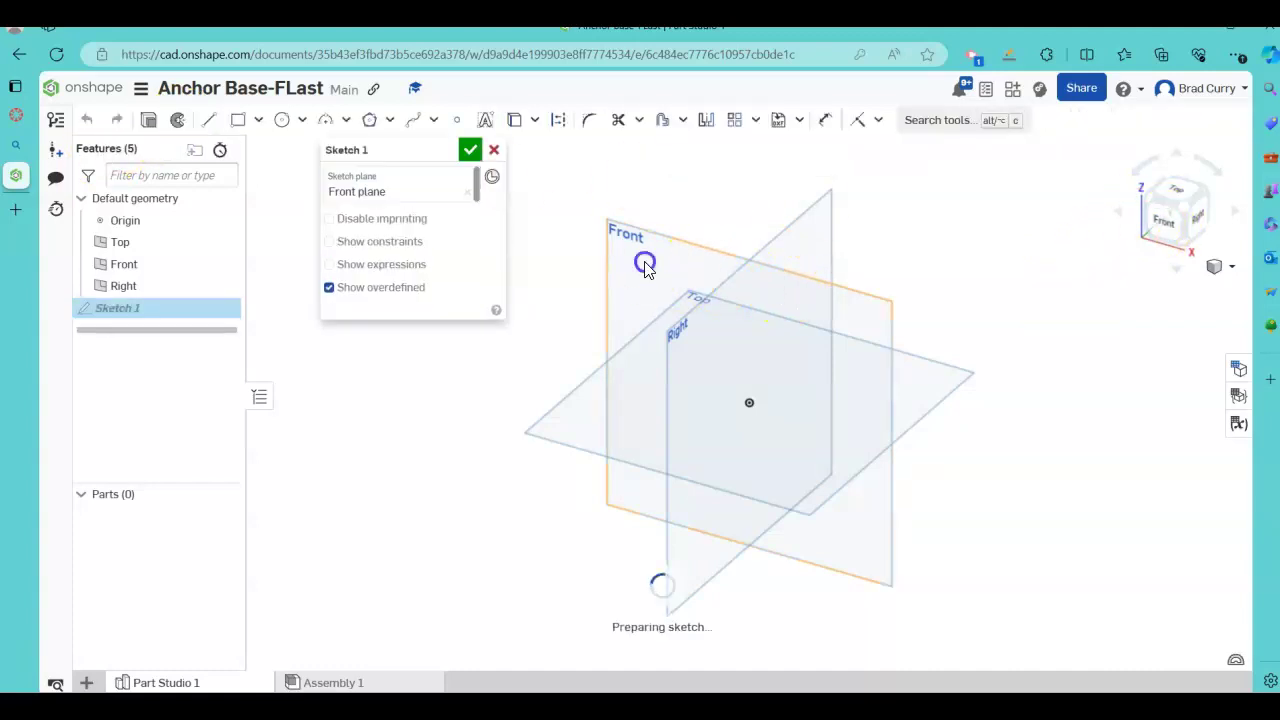
{"action": "left_click", "coordinate": [1162, 226]}
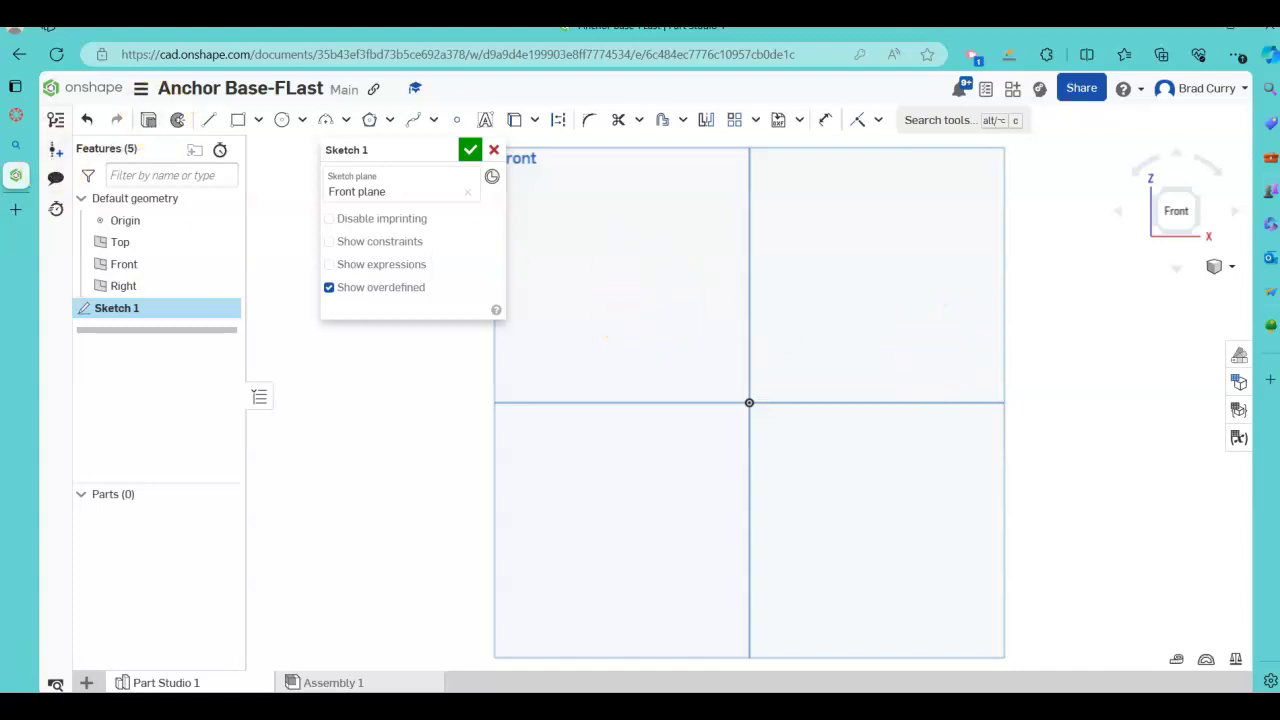
- Draw a corner rectangle up and to the right from the origin, with a width of 3 in
{"action": "left_click", "coordinate": [237, 120]}
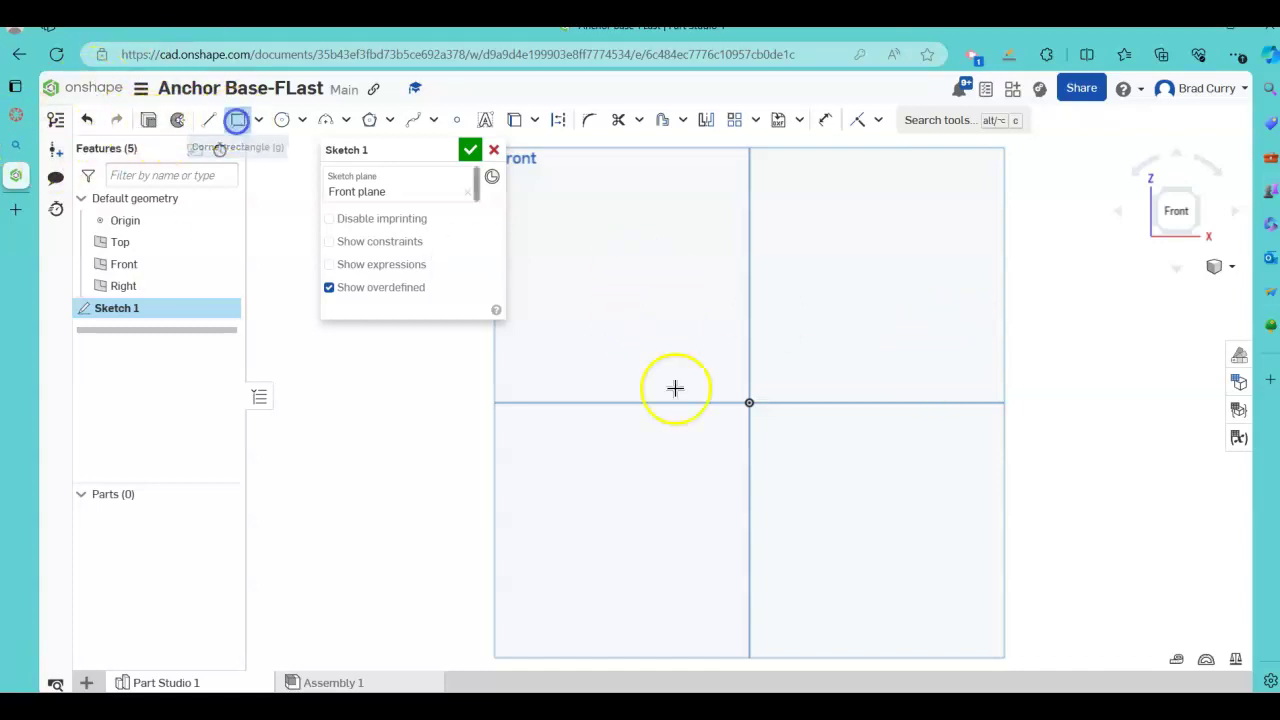
{"action": "left_click", "coordinate": [752, 402]}
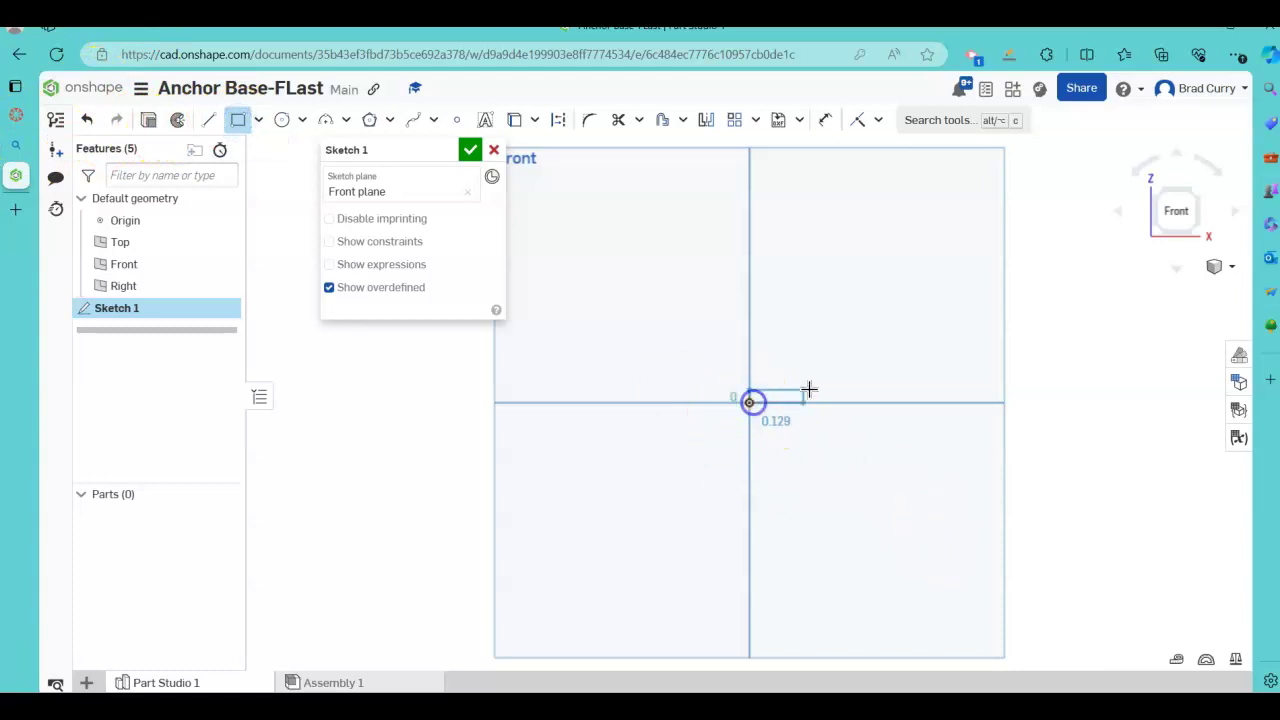
{"action": "left_click", "coordinate": [983, 330]}
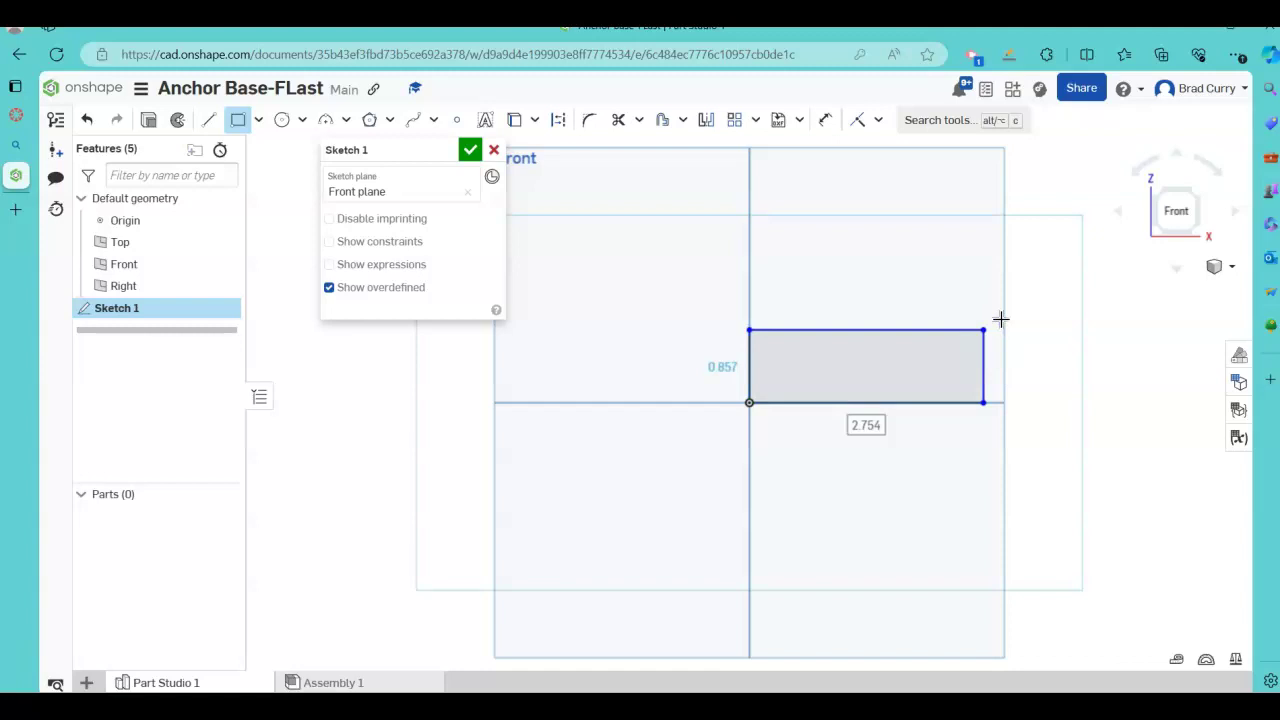
{"action": "key", "text": "Return"}
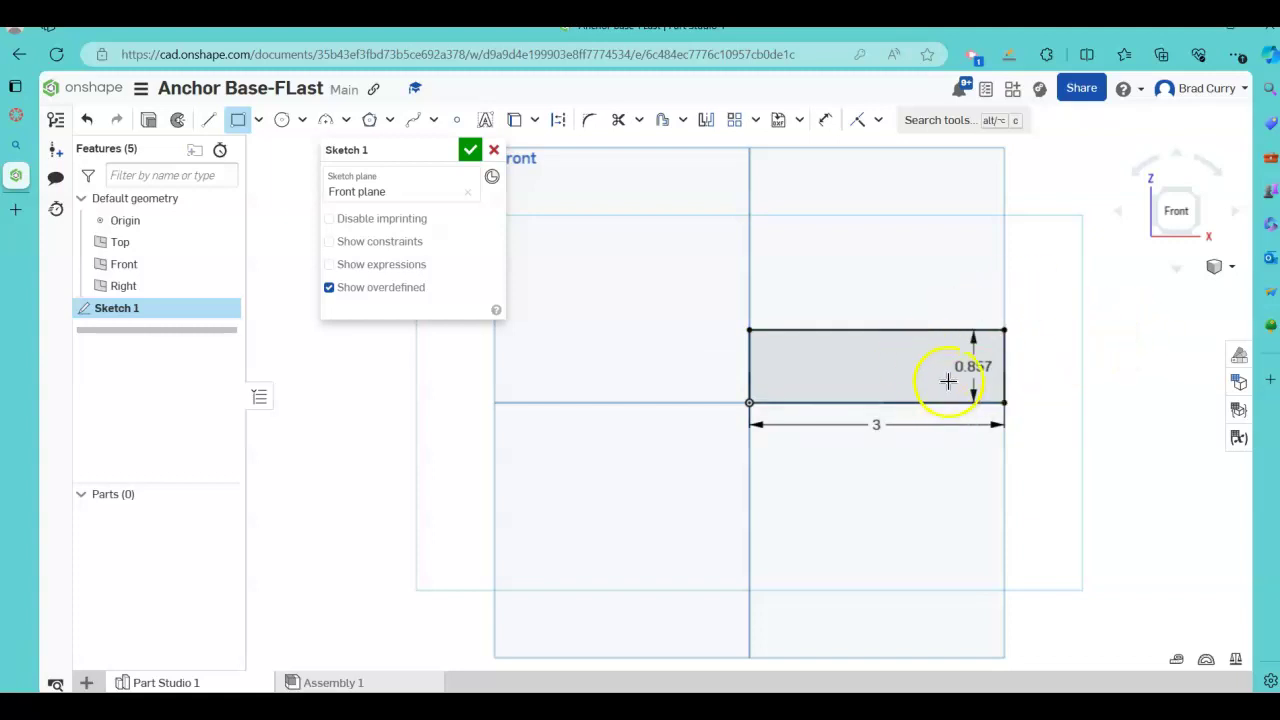
- Set the rectangle's height to 1 in
{"action": "left_click", "coordinate": [978, 364]}
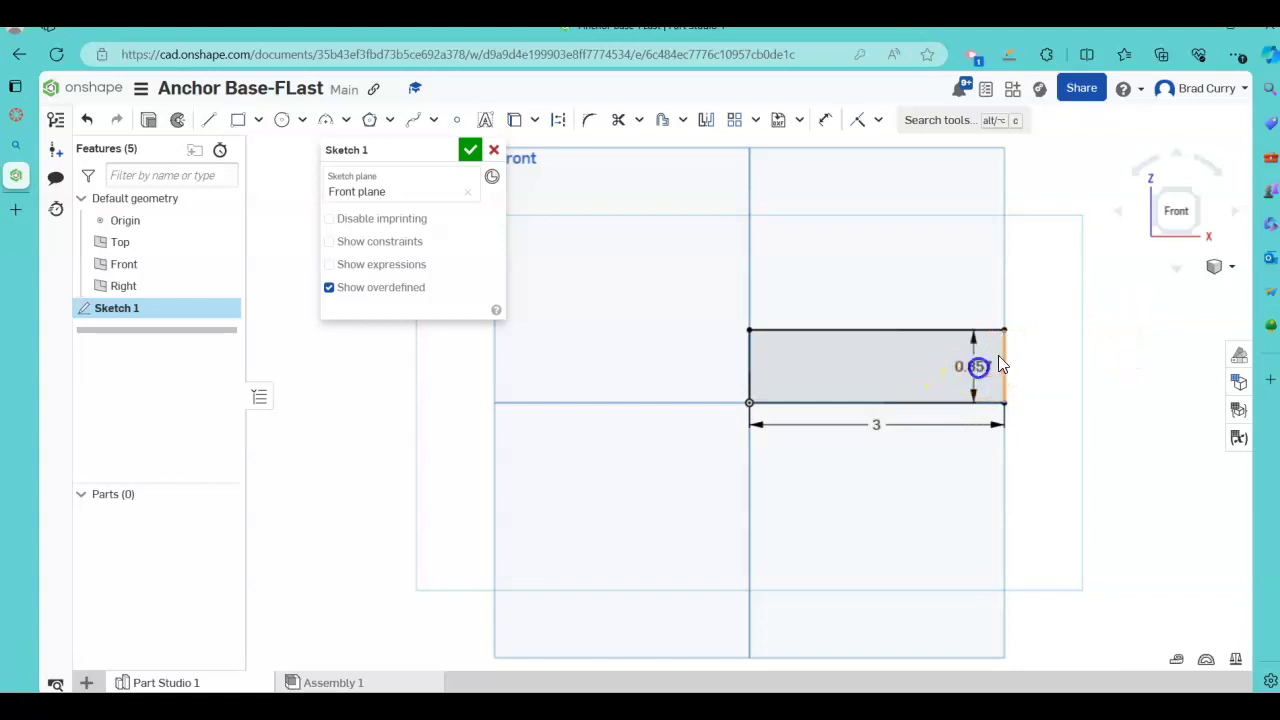
{"action": "left_click", "coordinate": [974, 362]}
{"action": "double_click", "coordinate": [978, 367]}
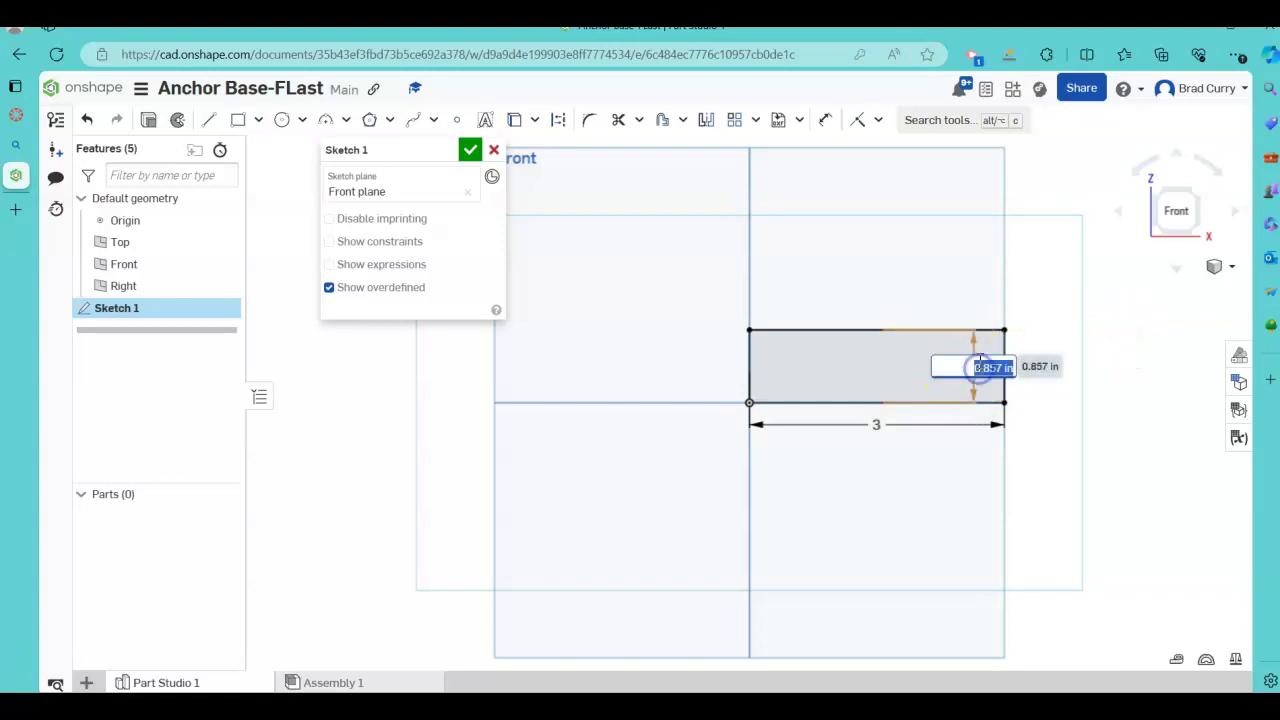
{"action": "type", "text": "1"}
{"action": "key", "text": "Return"}
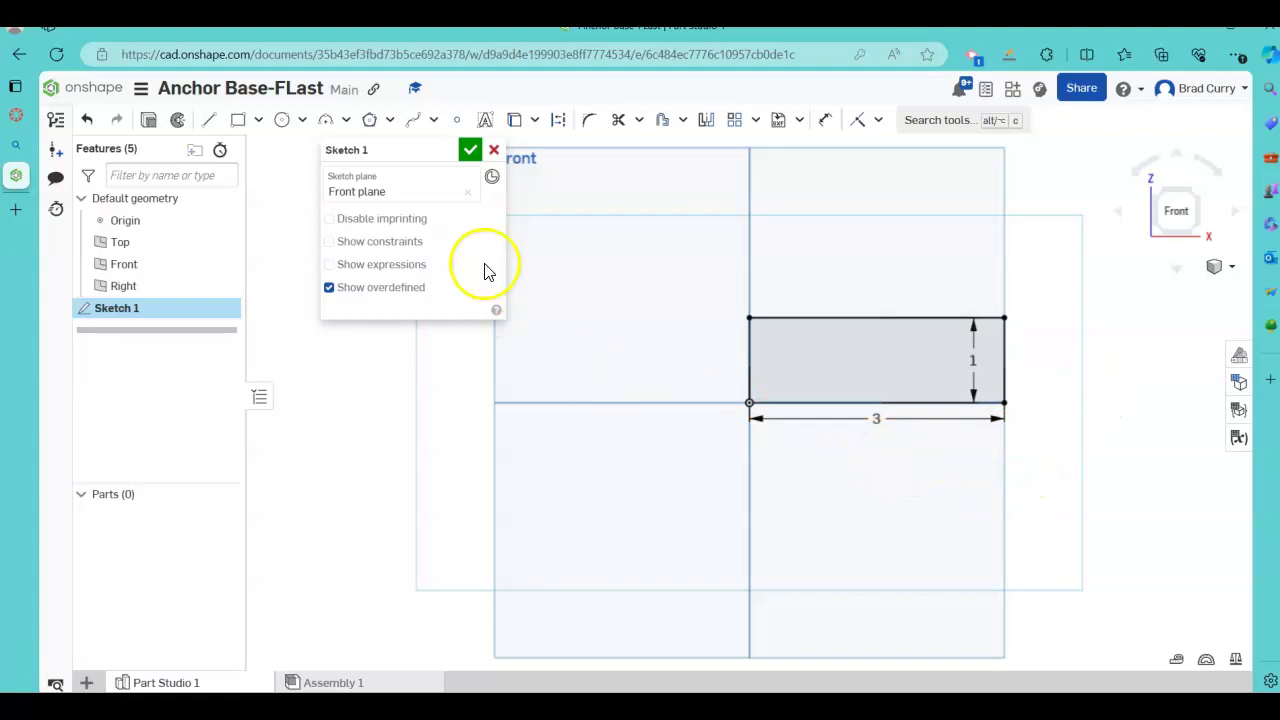
- Draw a 2 in horizontal line extending rightward from the rectangle's lower-right corner and end the line chain
{"action": "left_click", "coordinate": [210, 119]}
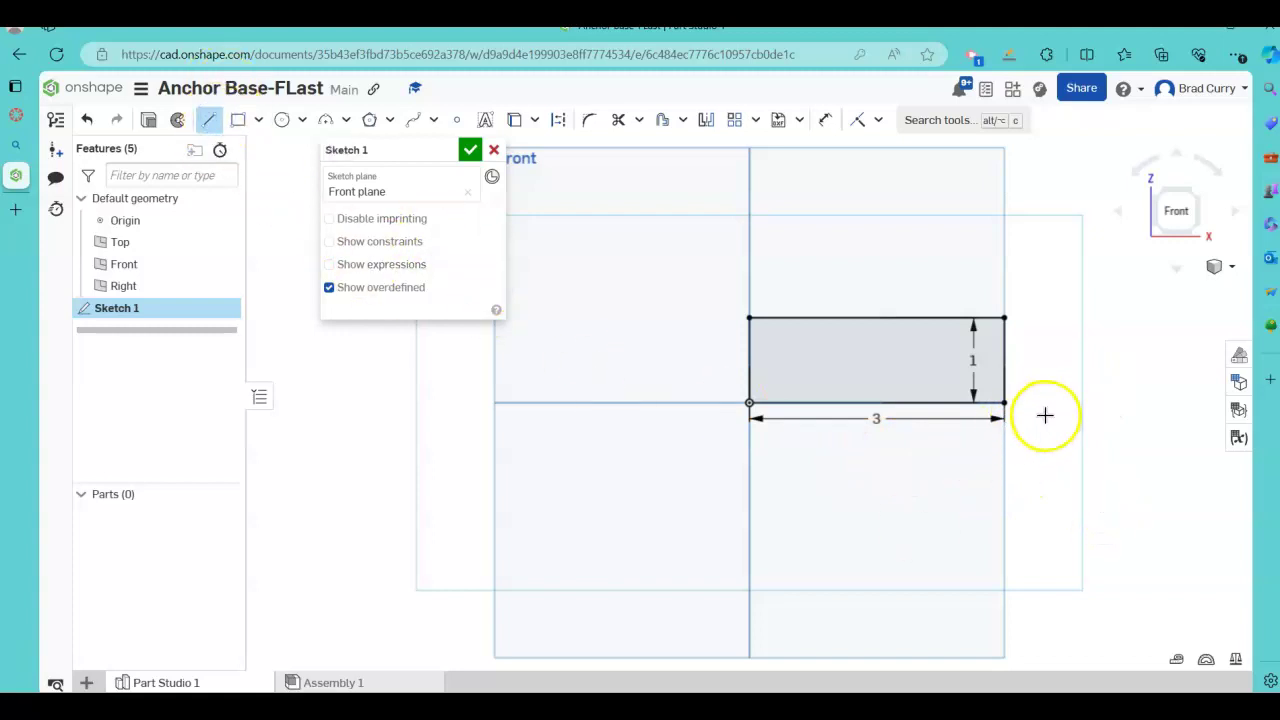
{"action": "left_click_drag", "start_coordinate": [1004, 402], "coordinate": [1137, 401]}
{"action": "key", "text": "Return"}
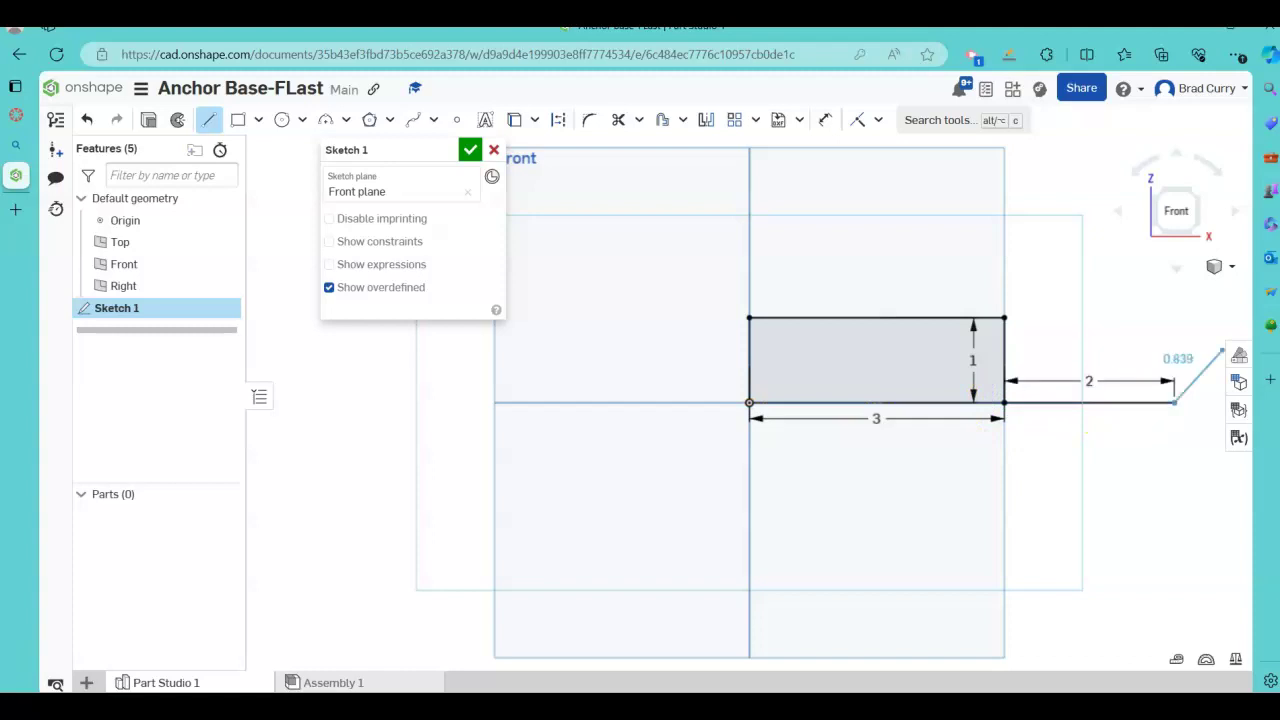
{"action": "right_click", "coordinate": [1121, 278]}
{"action": "left_click", "coordinate": [1076, 294]}
{"action": "scroll", "coordinate": [1029, 234], "scroll_direction": "down", "scroll_amount": 2}
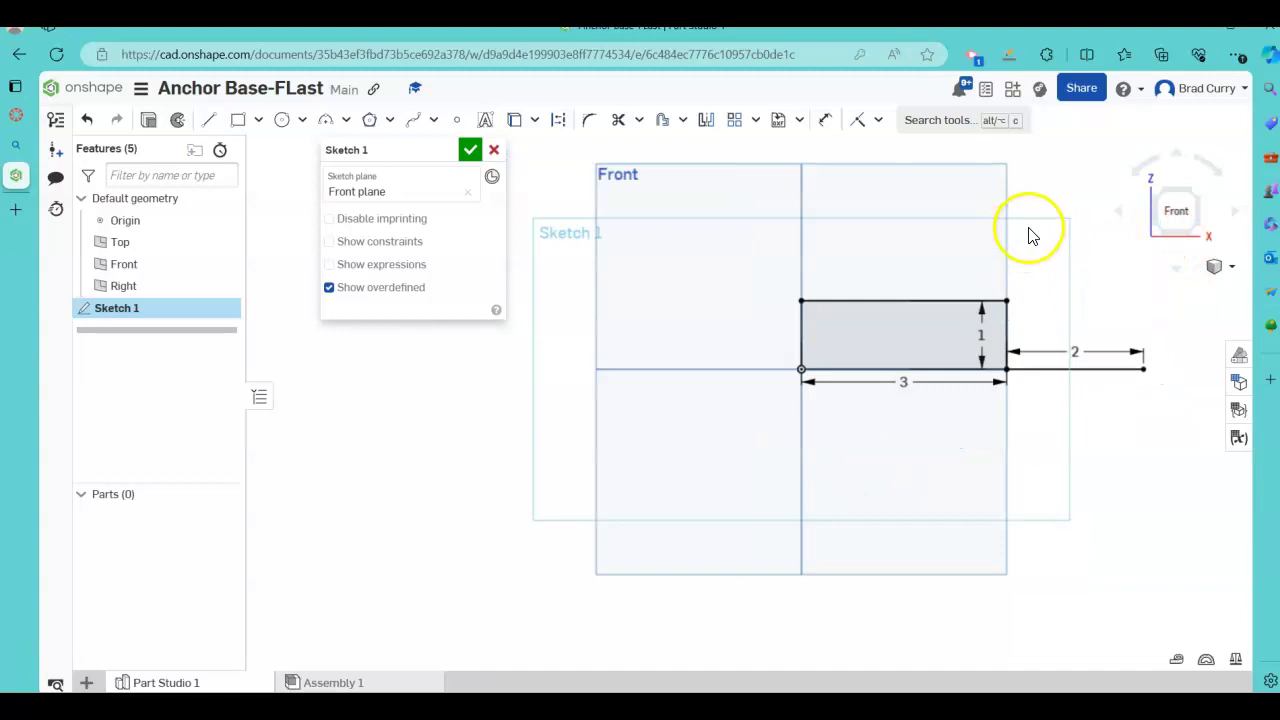
{"action": "mouse_move", "coordinate": [1034, 231]}
{"action": "middle_mouse_down"}
{"action": "mouse_move", "coordinate": [798, 303]}
{"action": "mouse_move", "coordinate": [804, 338]}
{"action": "middle_mouse_up"}
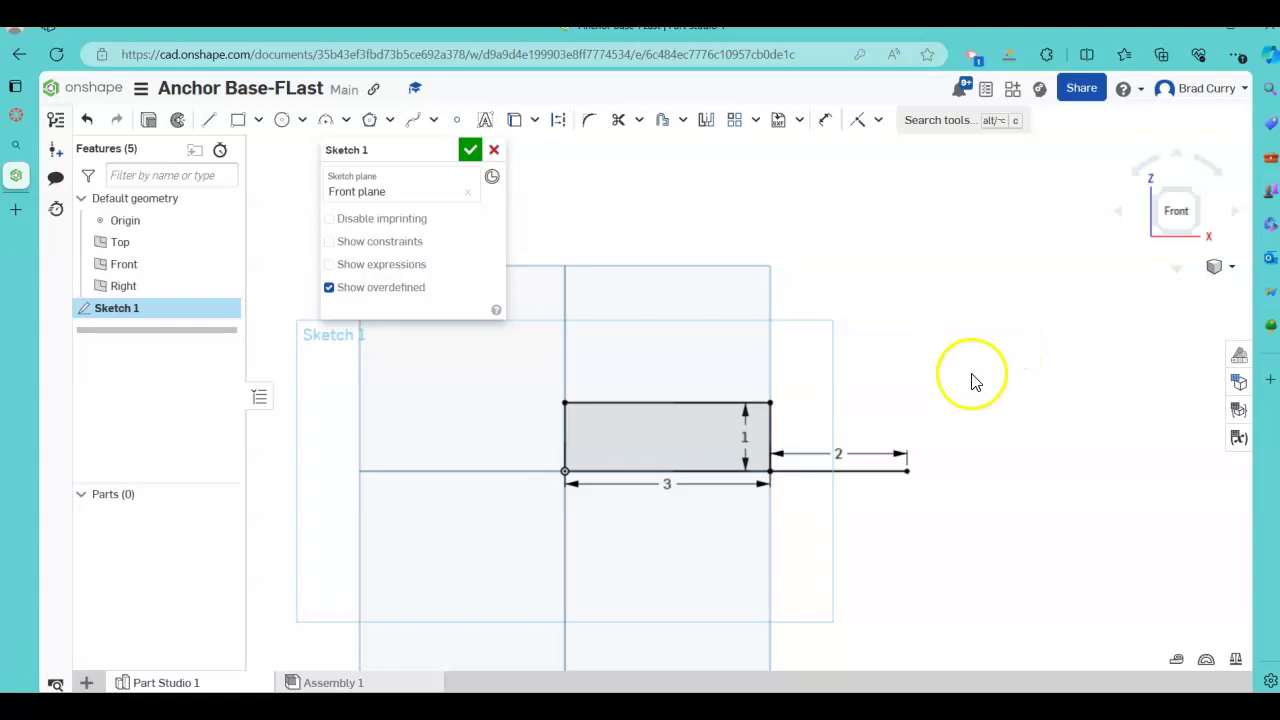
{"action": "right_click_drag", "start_coordinate": [968, 290], "coordinate": [940, 314]}
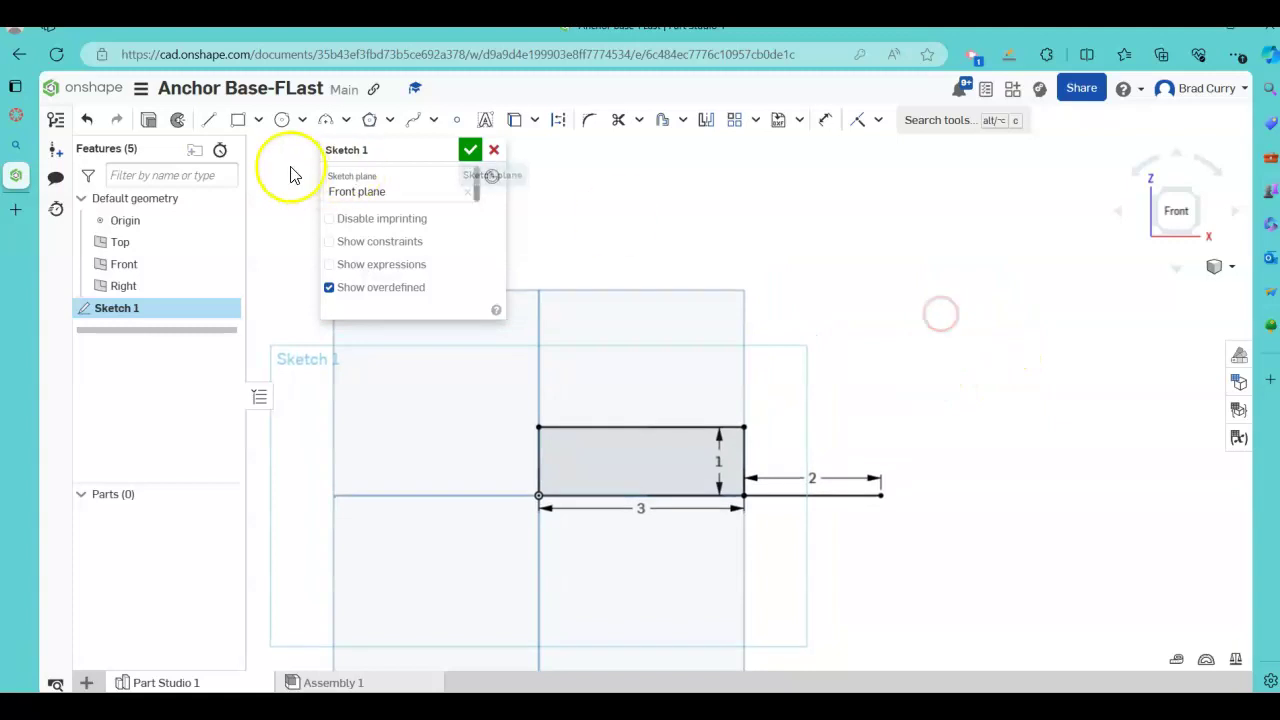
- Draw a circle with a diameter of 1.75 in above and to the right of the rectangle
{"action": "left_click", "coordinate": [282, 124]}
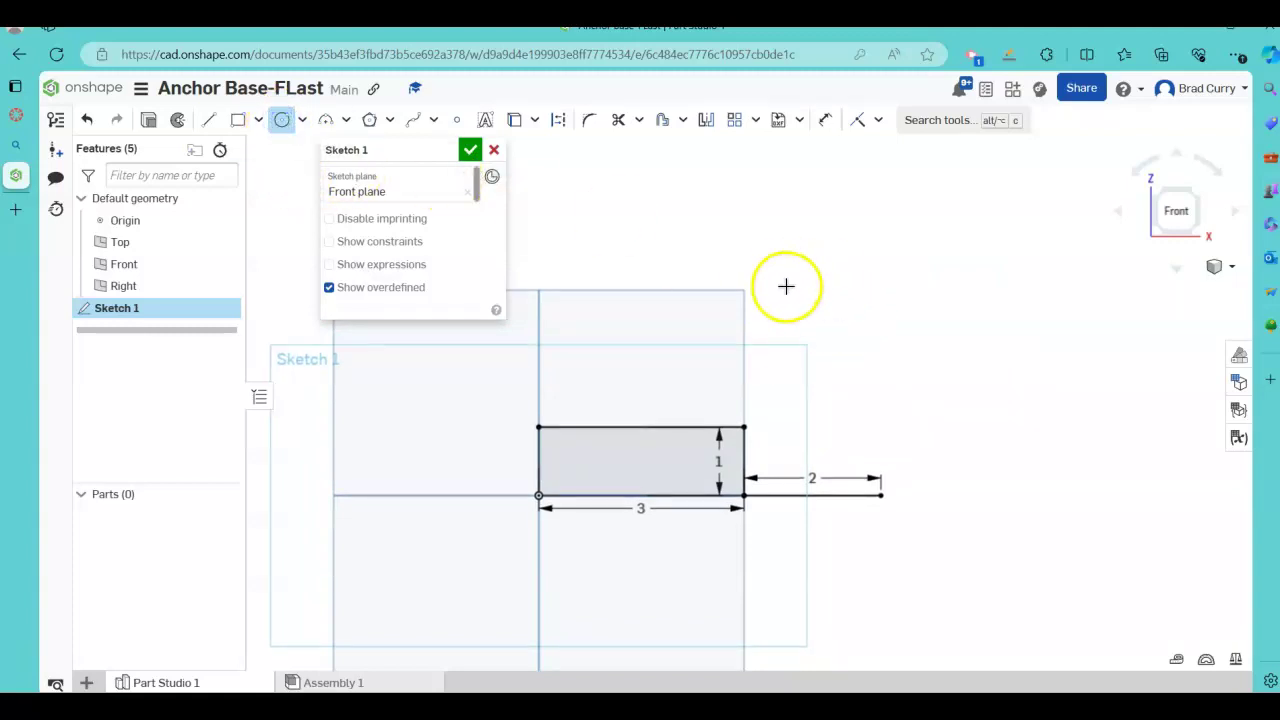
{"action": "left_click", "coordinate": [792, 302]}
{"action": "left_click", "coordinate": [818, 278]}
{"action": "type", "text": "1"}
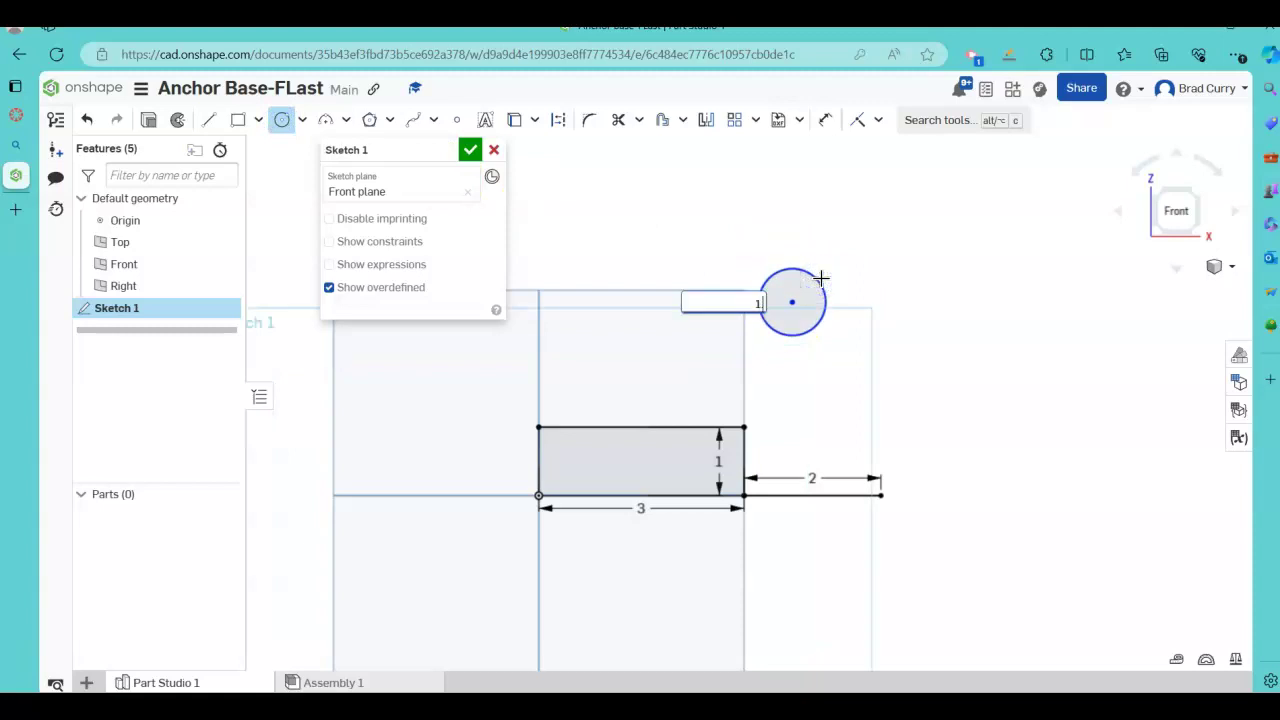
{"action": "type", "text": ".75"}
{"action": "key", "text": "Return"}
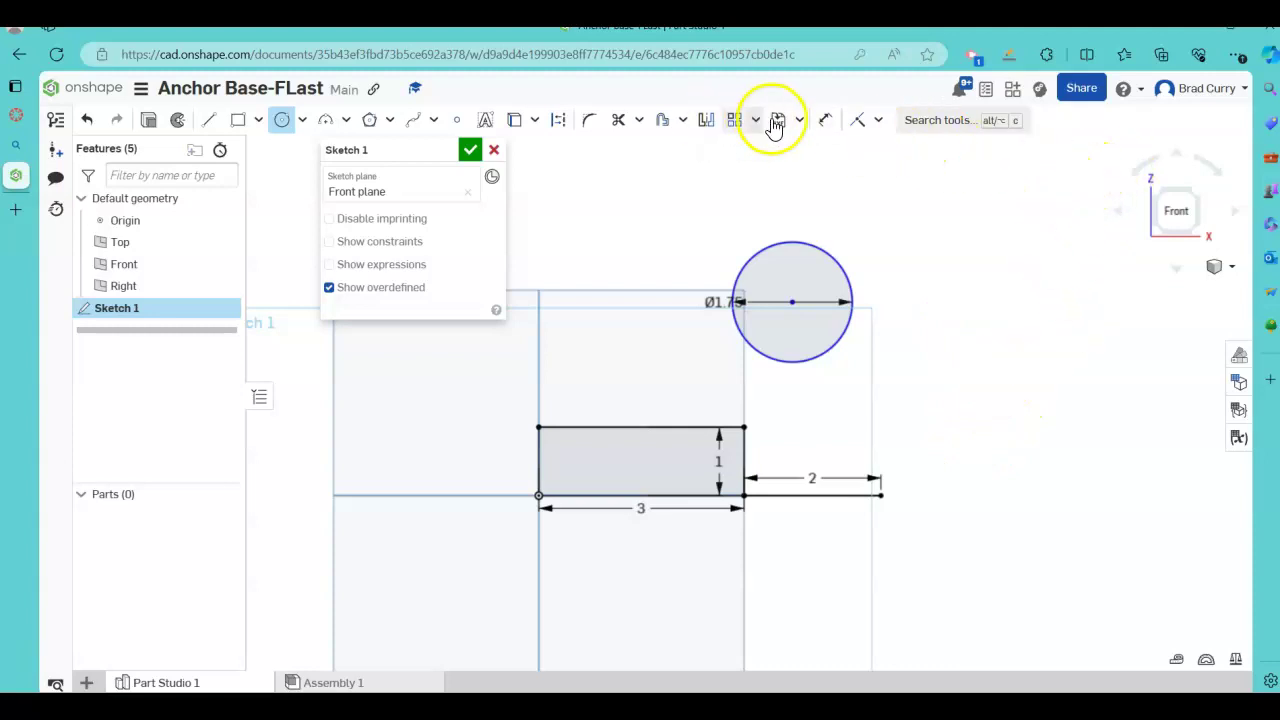
- Dimension the circle's center 3 in above the rectangle's bottom edge
{"action": "left_click", "coordinate": [826, 121]}
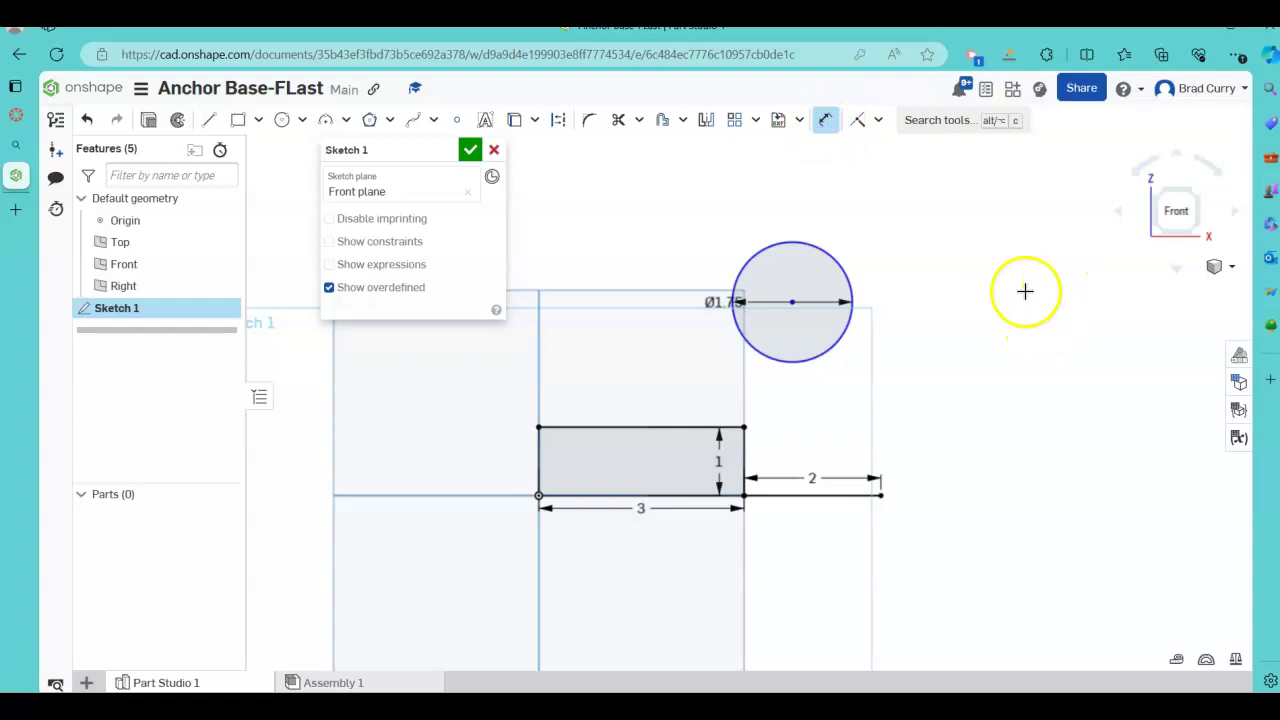
{"action": "left_click", "coordinate": [792, 298]}
{"action": "left_click", "coordinate": [688, 492]}
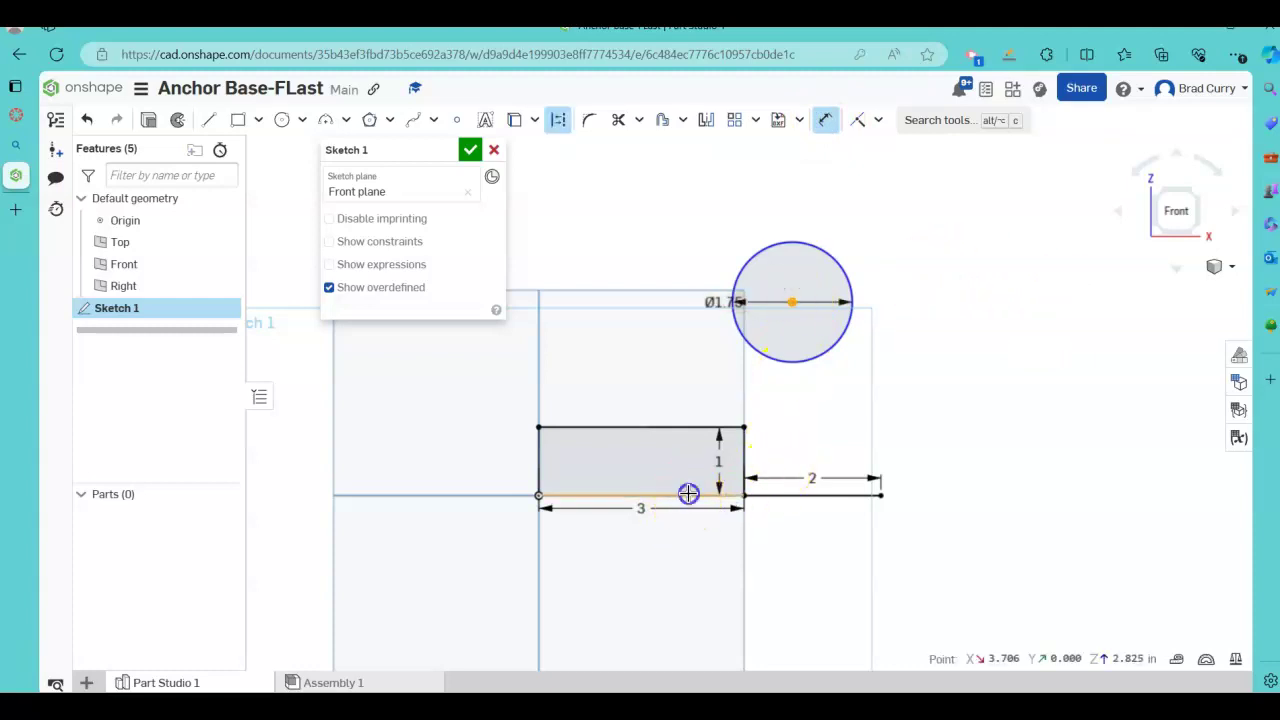
{"action": "left_click", "coordinate": [999, 425]}
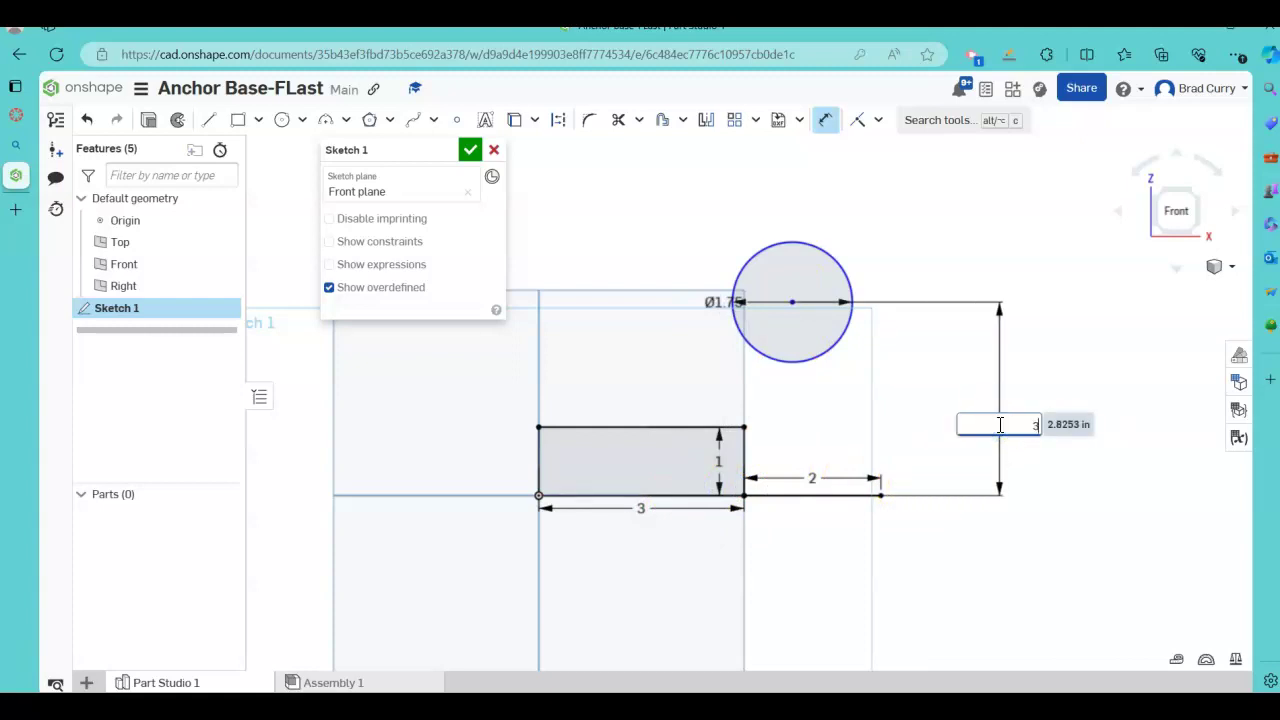
{"action": "key", "text": "Return"}
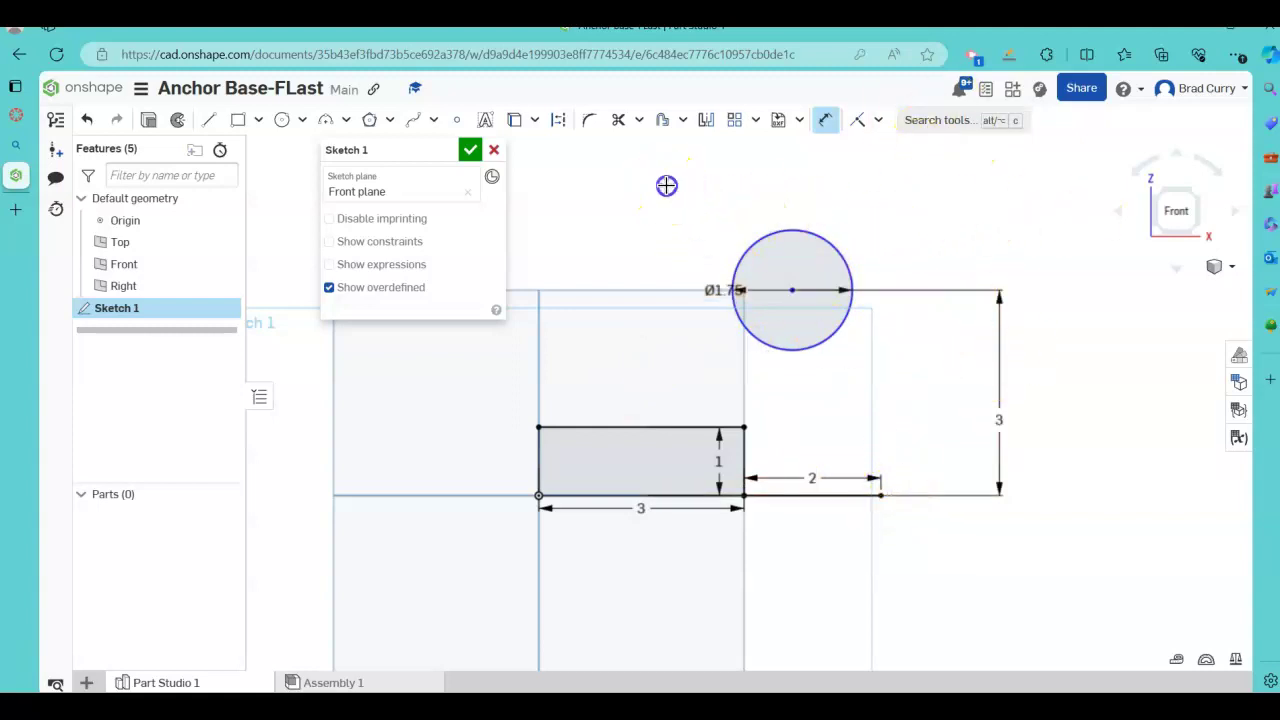
- Leave the Dimension tool and delete the circle above the rectangle
{"action": "left_click", "coordinate": [796, 229]}
{"action": "key", "text": "Escape"}
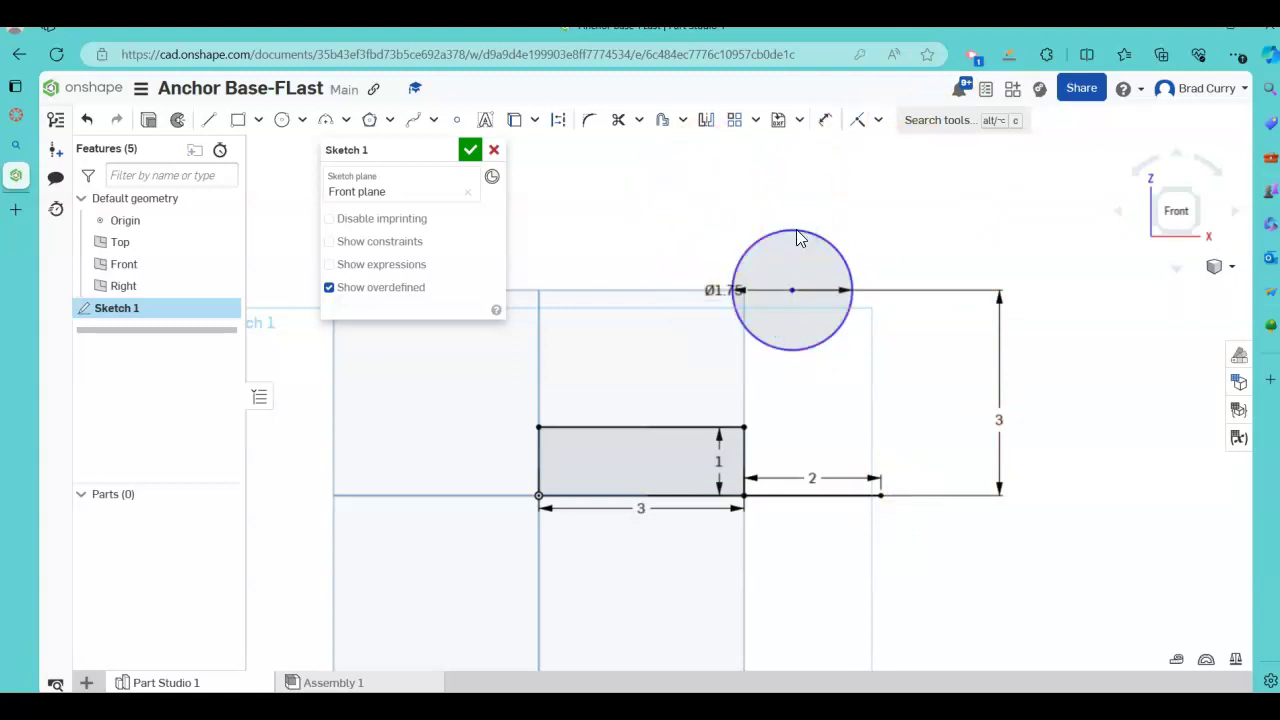
{"action": "left_click", "coordinate": [790, 233]}
{"action": "key", "text": "Delete"}
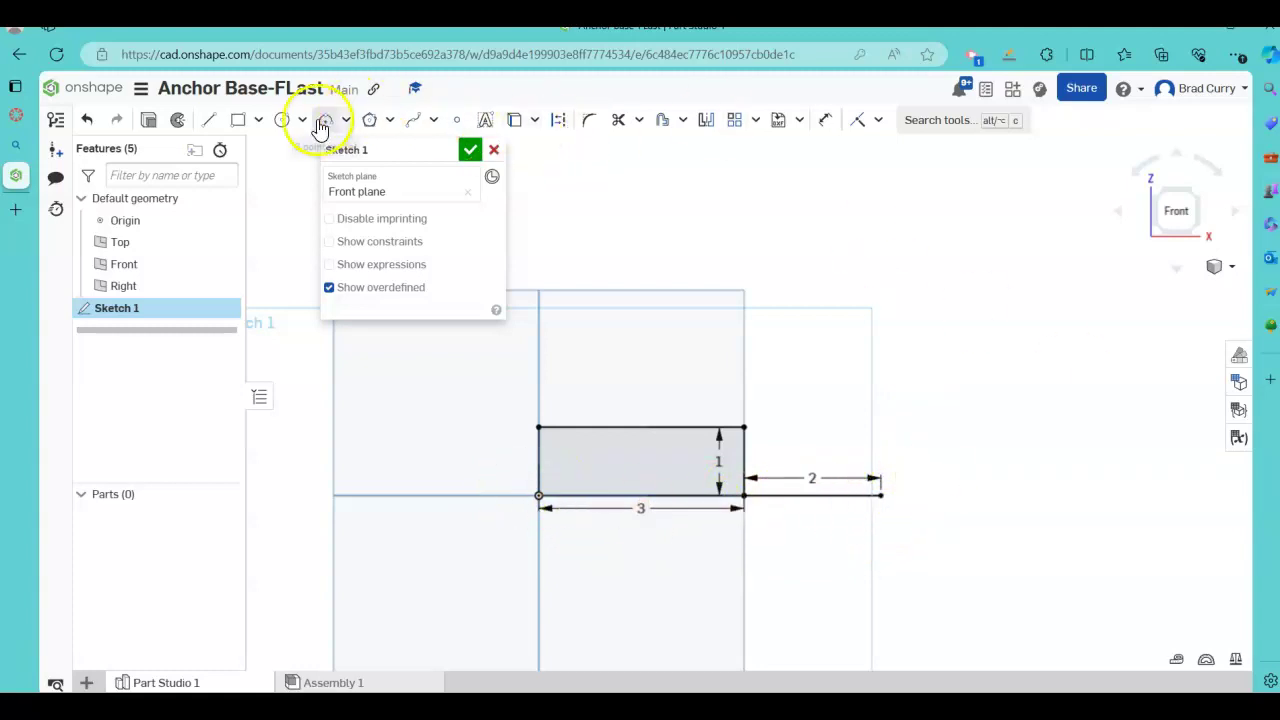
- Draw a 1.75 in diameter circle with its center vertically aligned above the free end of the 2 in line
{"action": "left_click", "coordinate": [282, 119]}
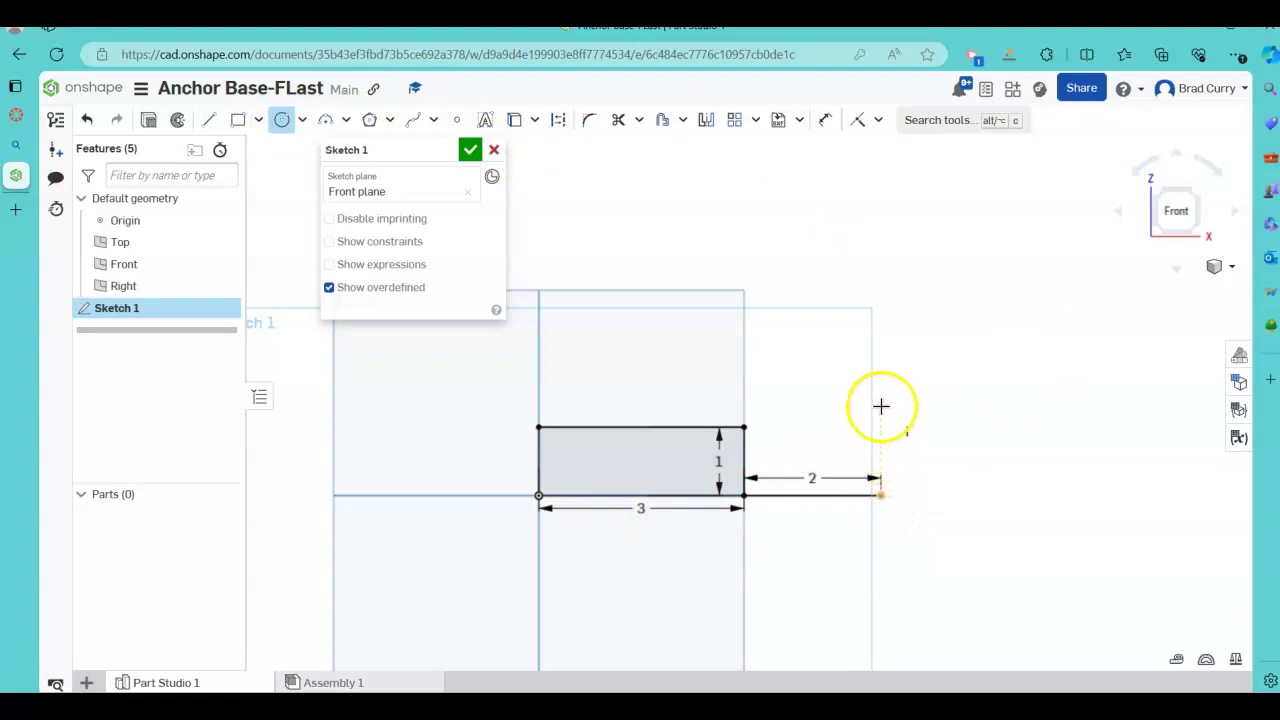
{"action": "left_click", "coordinate": [880, 283]}
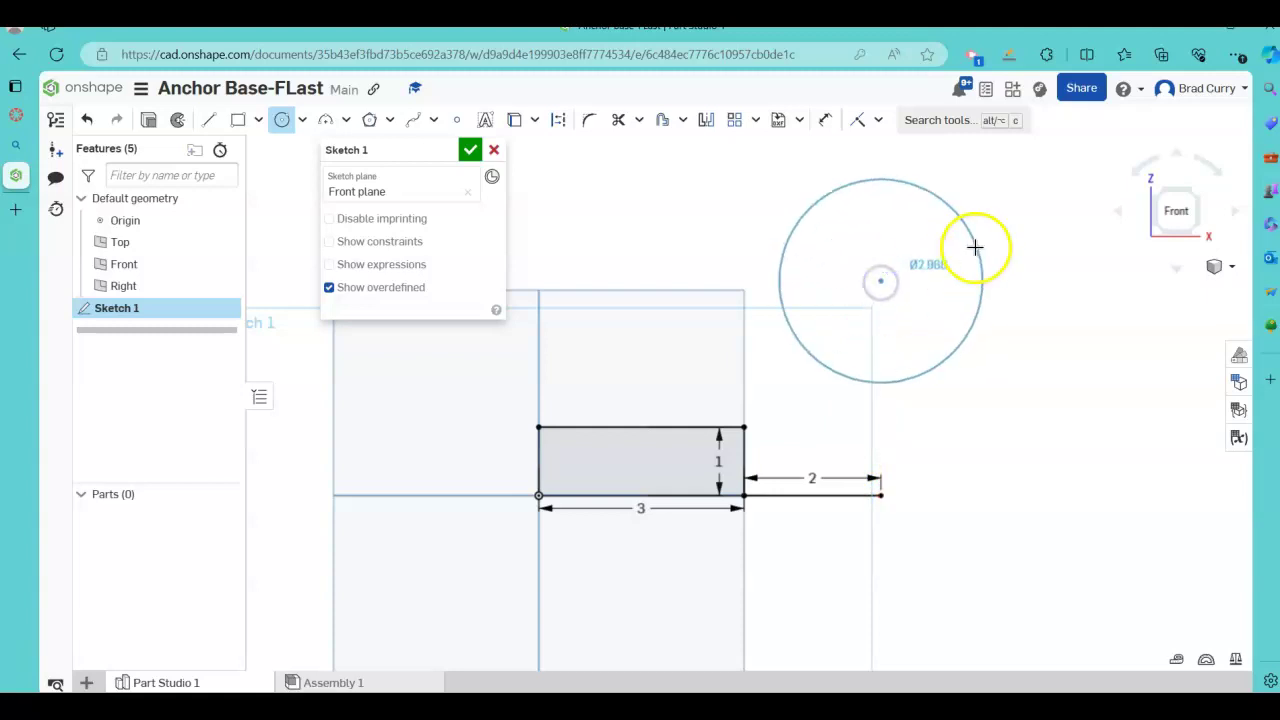
{"action": "left_click", "coordinate": [974, 246]}
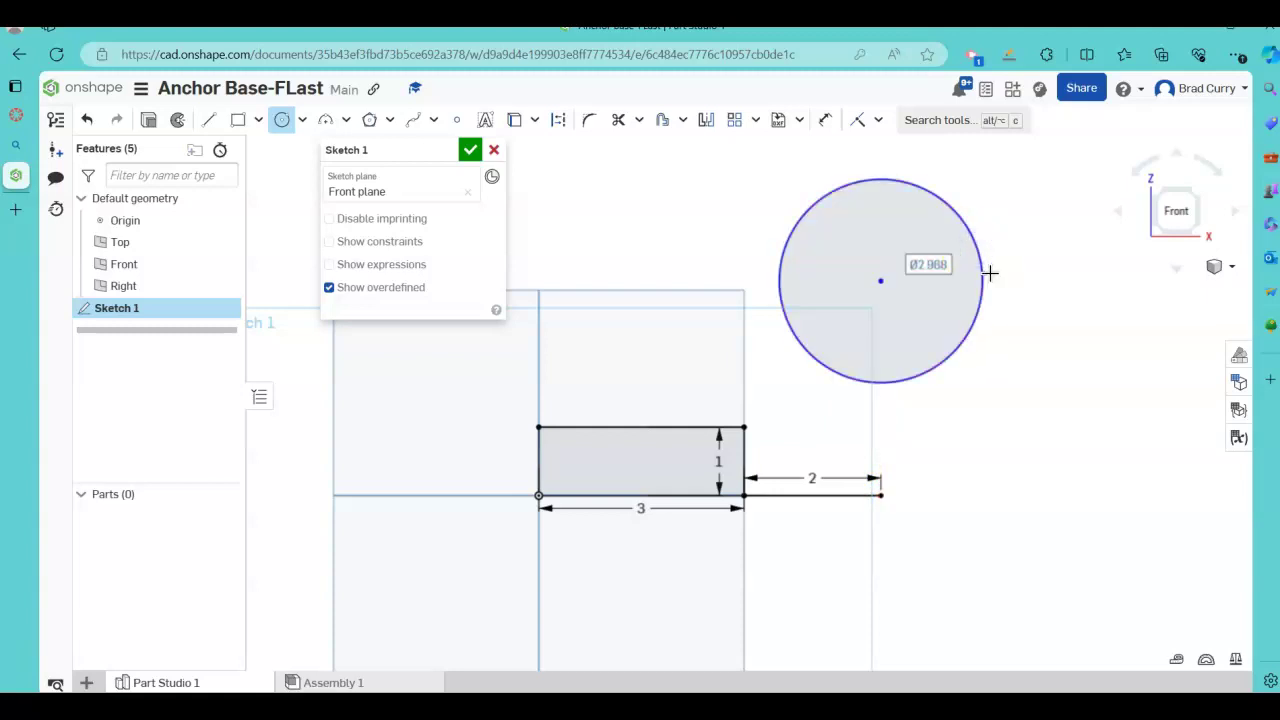
{"action": "type", "text": "1.75"}
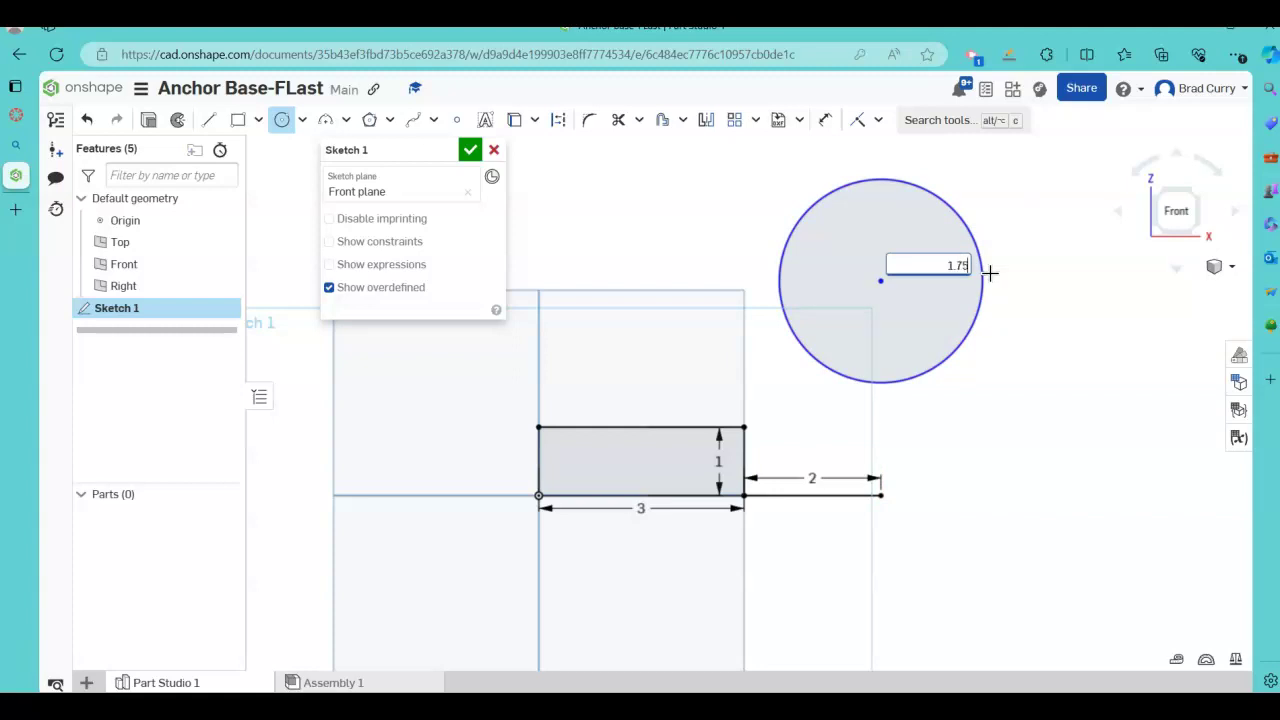
{"action": "key", "text": "Return"}
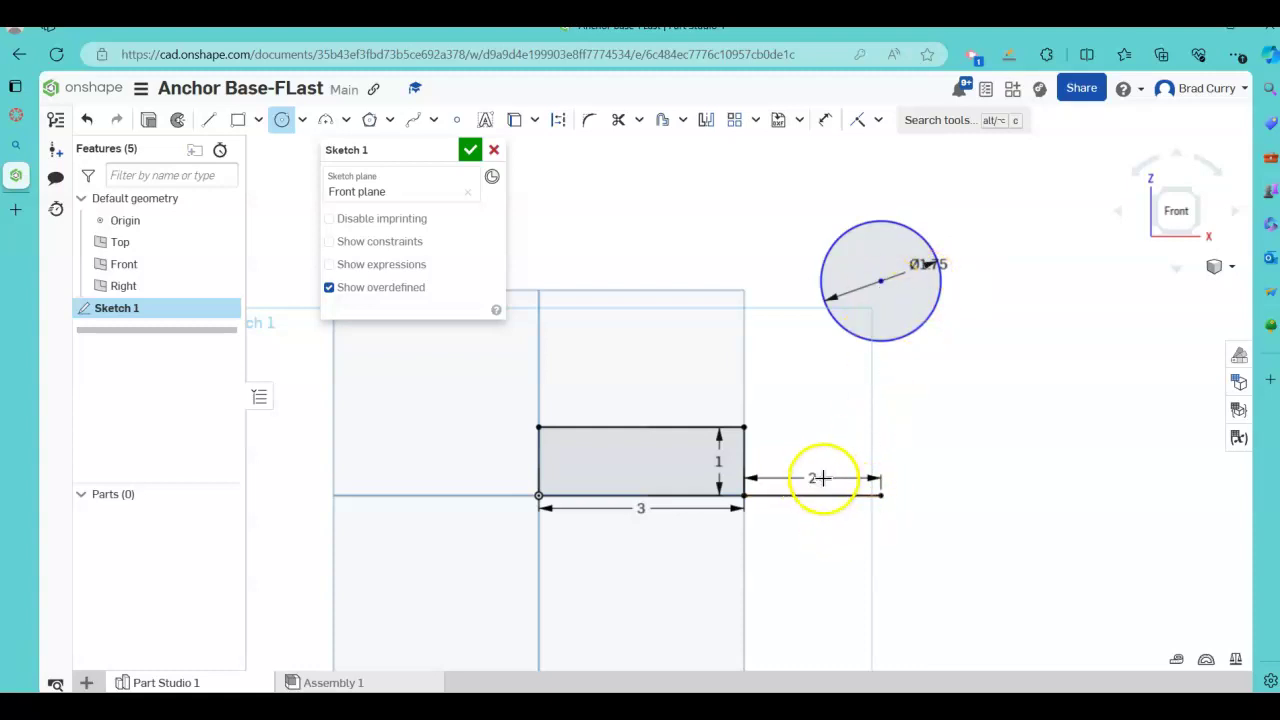
- Test the circle's alignment by changing the horizontal line's length to 1.5 in and back to 2.0 in
{"action": "left_click", "coordinate": [639, 509]}
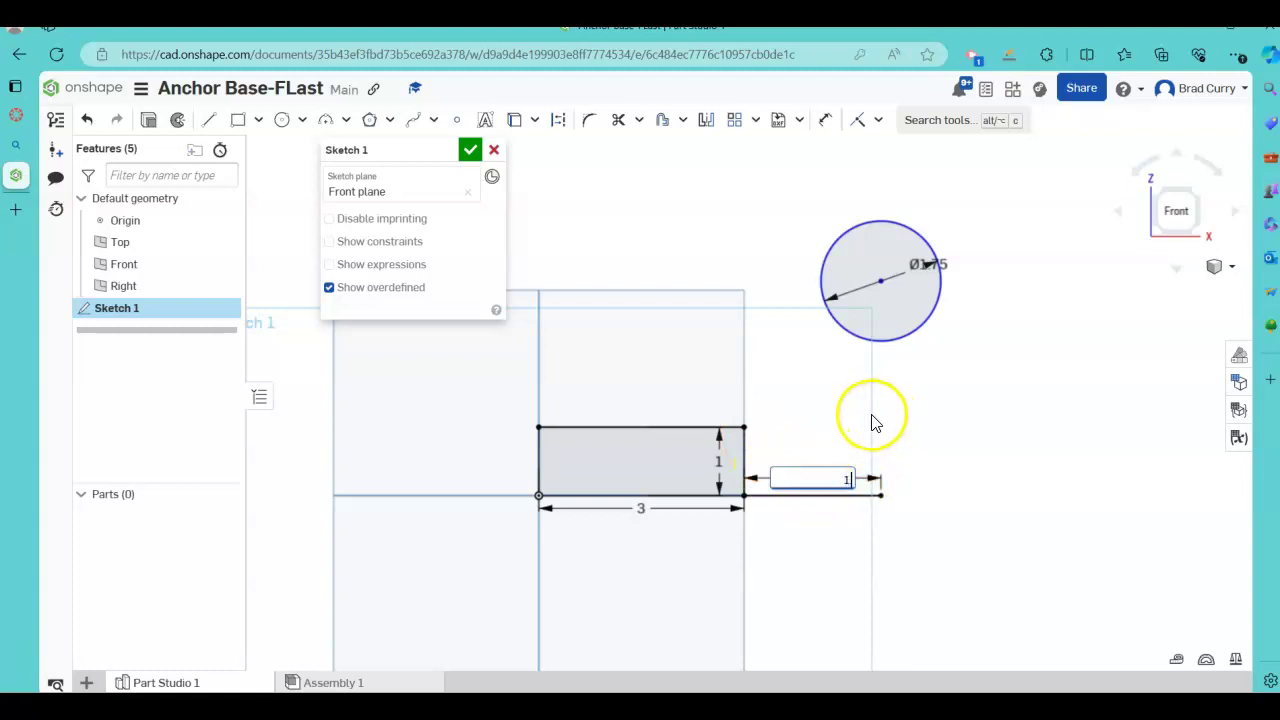
{"action": "key", "text": "Return"}
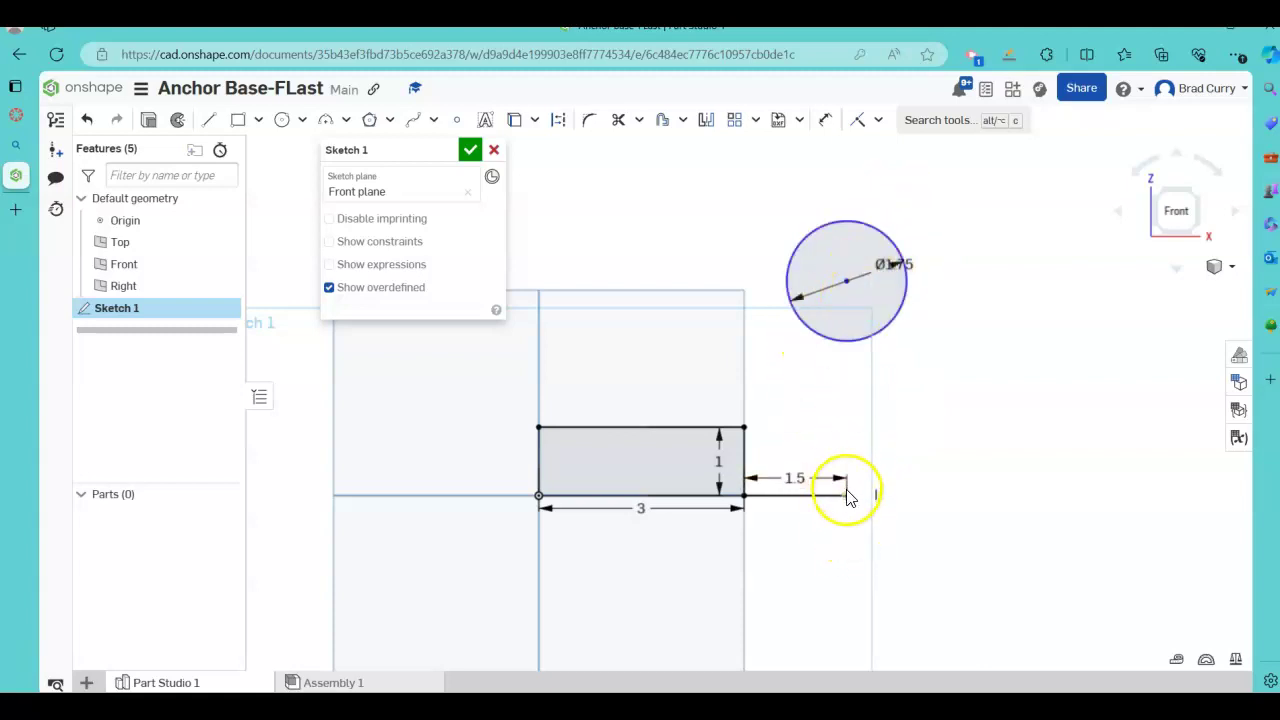
{"action": "double_click", "coordinate": [804, 480]}
{"action": "type", "text": "2"}
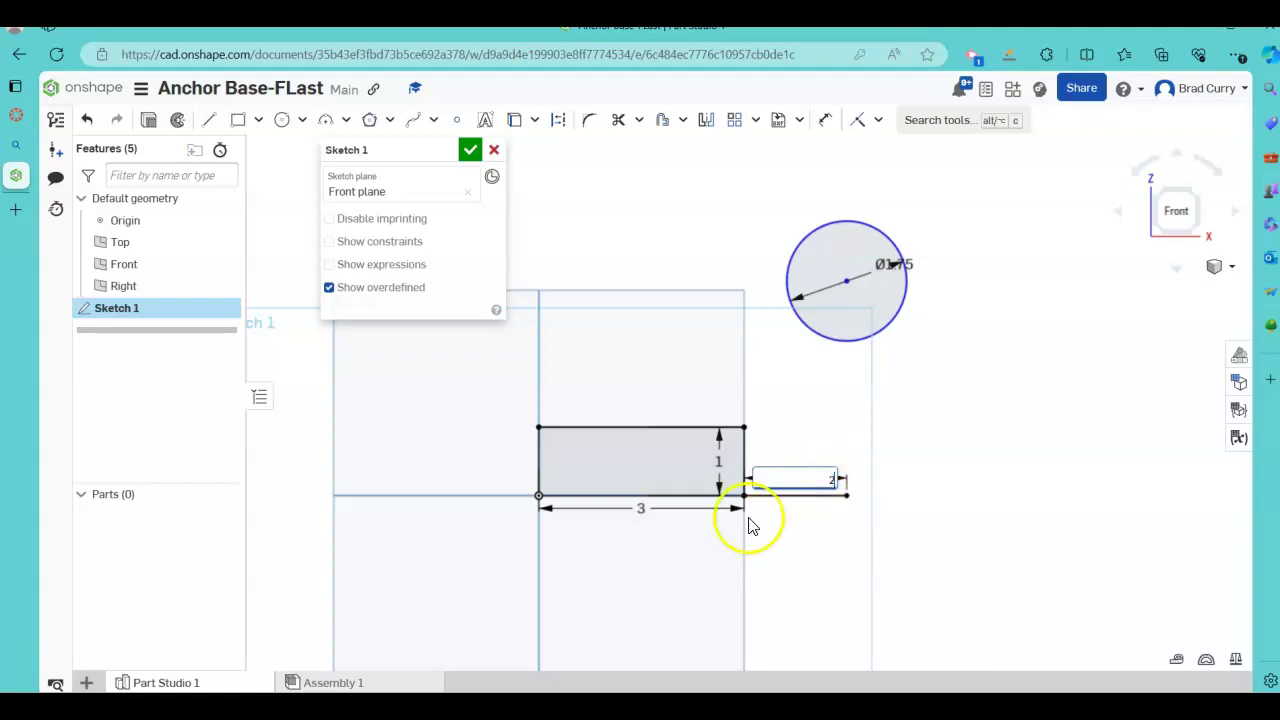
{"action": "type", "text": ".0"}
{"action": "key", "text": "Return"}
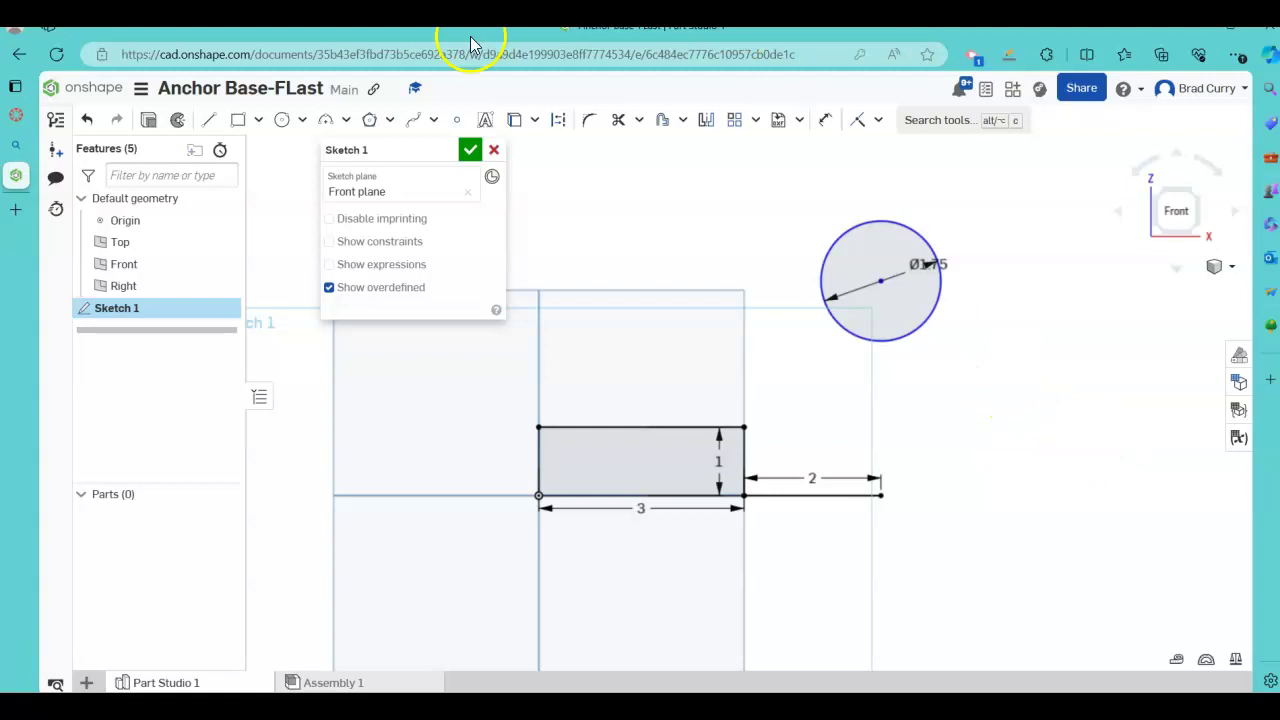
- Draw a 3 in diameter circle concentric with the 1.75 in circle
{"action": "left_click", "coordinate": [282, 120]}
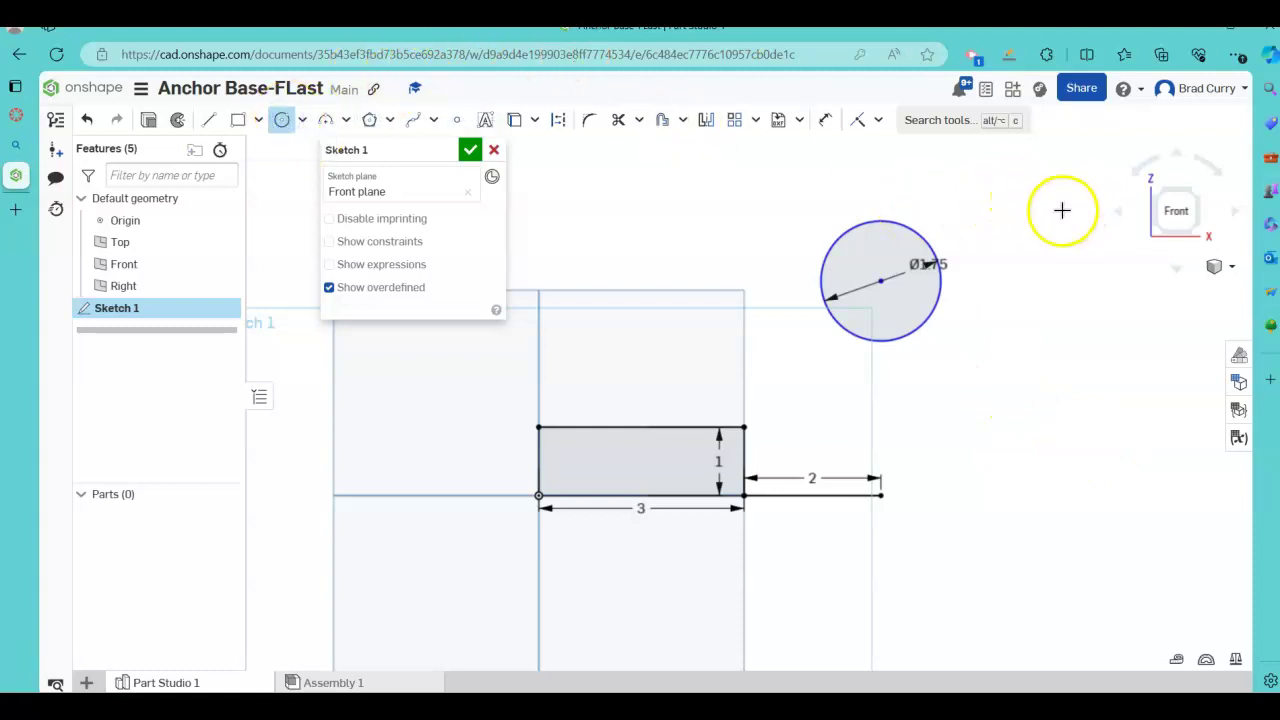
{"action": "left_click", "coordinate": [881, 280]}
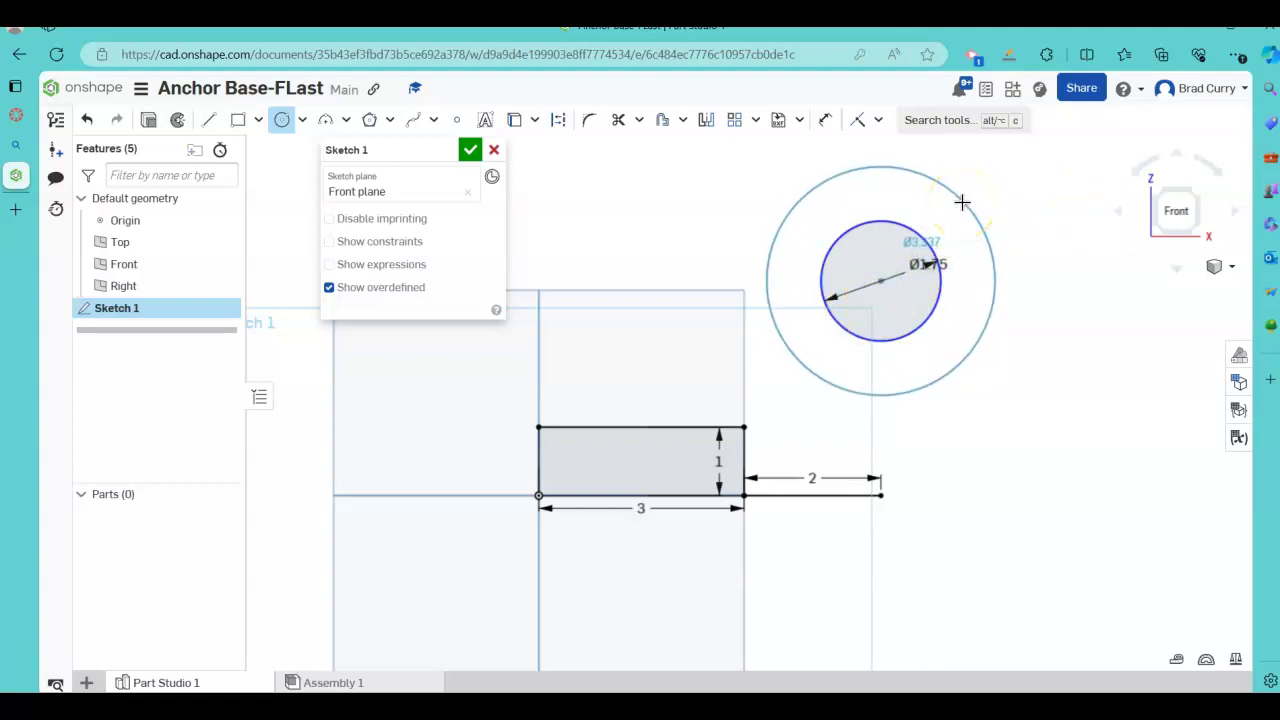
{"action": "left_click", "coordinate": [962, 203]}
{"action": "type", "text": "3"}
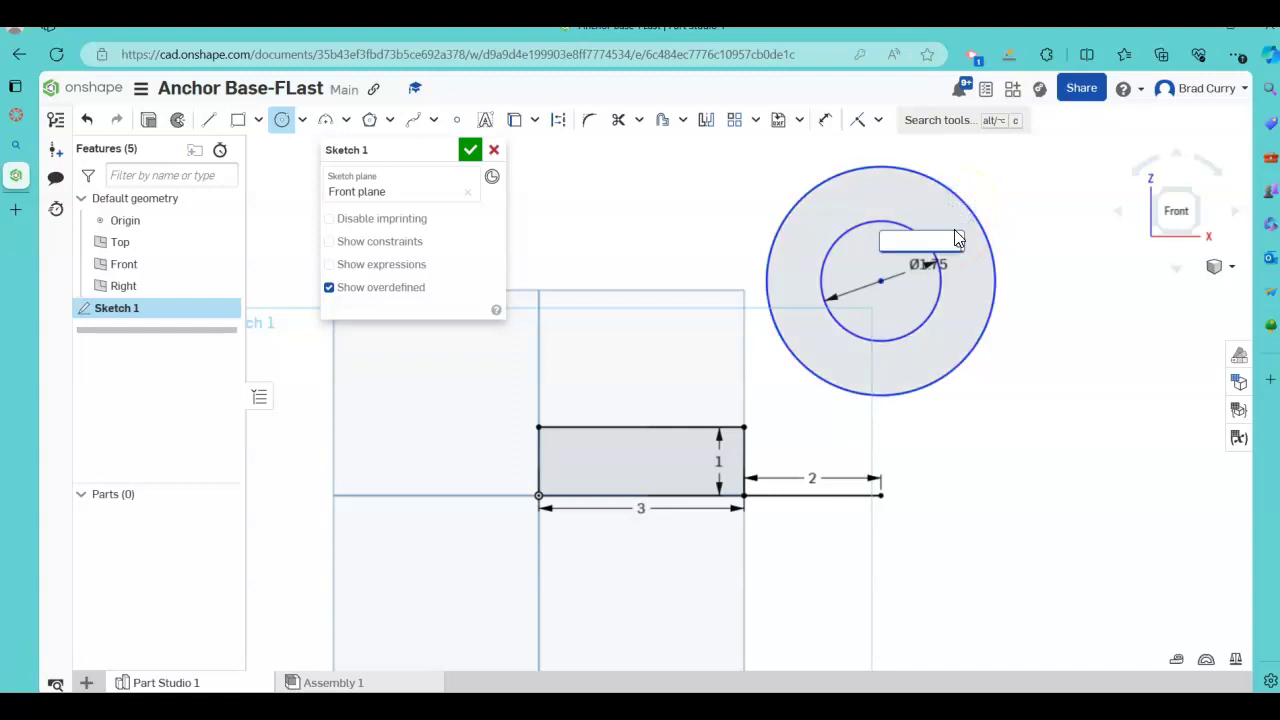
{"action": "type", "text": "3"}
{"action": "key", "text": "Return"}
{"action": "left_click", "coordinate": [956, 217]}
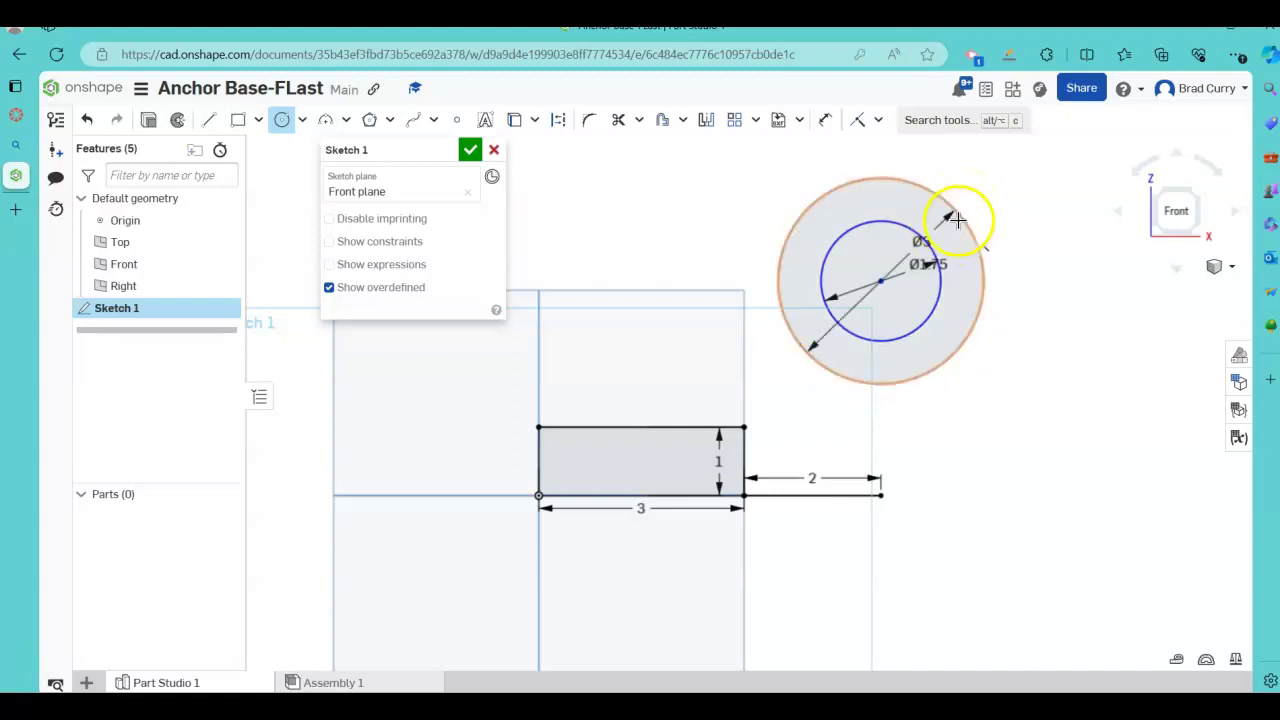
{"action": "left_click", "coordinate": [960, 199]}
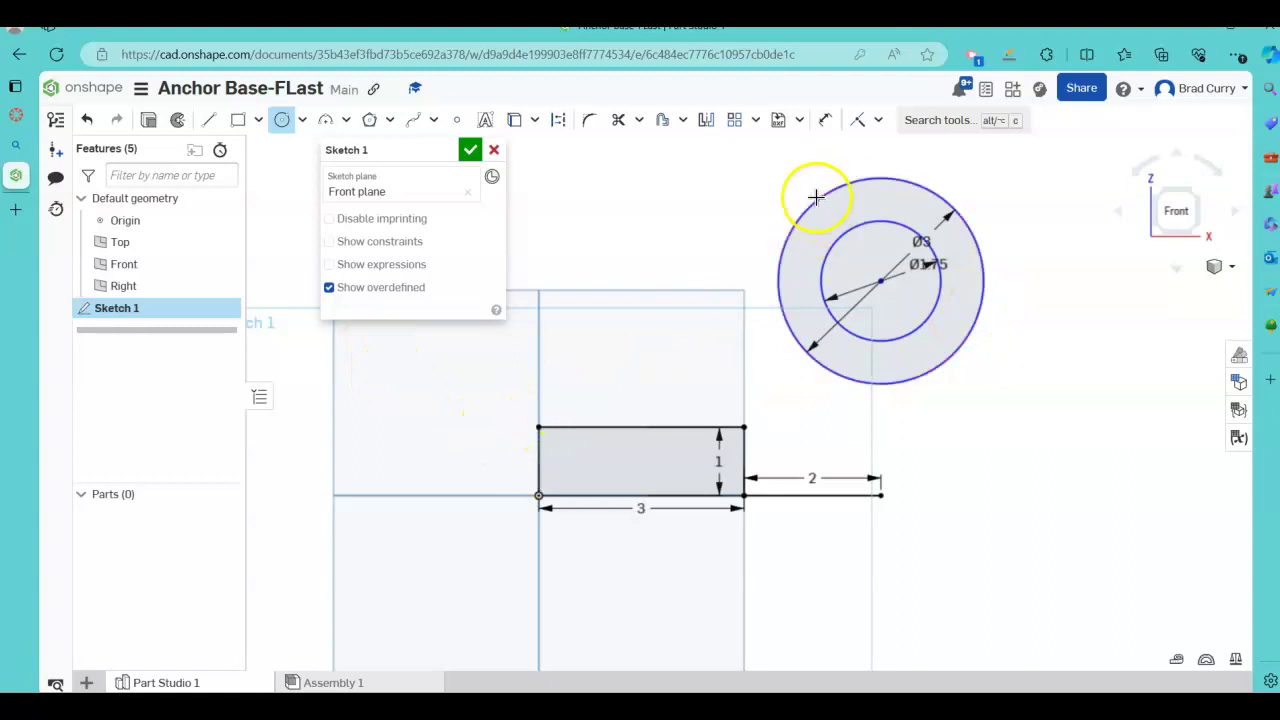
- Draw a line from the free end of the 2 in line, tangent to the lower right side of the 3 in circle
{"action": "left_click", "coordinate": [210, 121]}
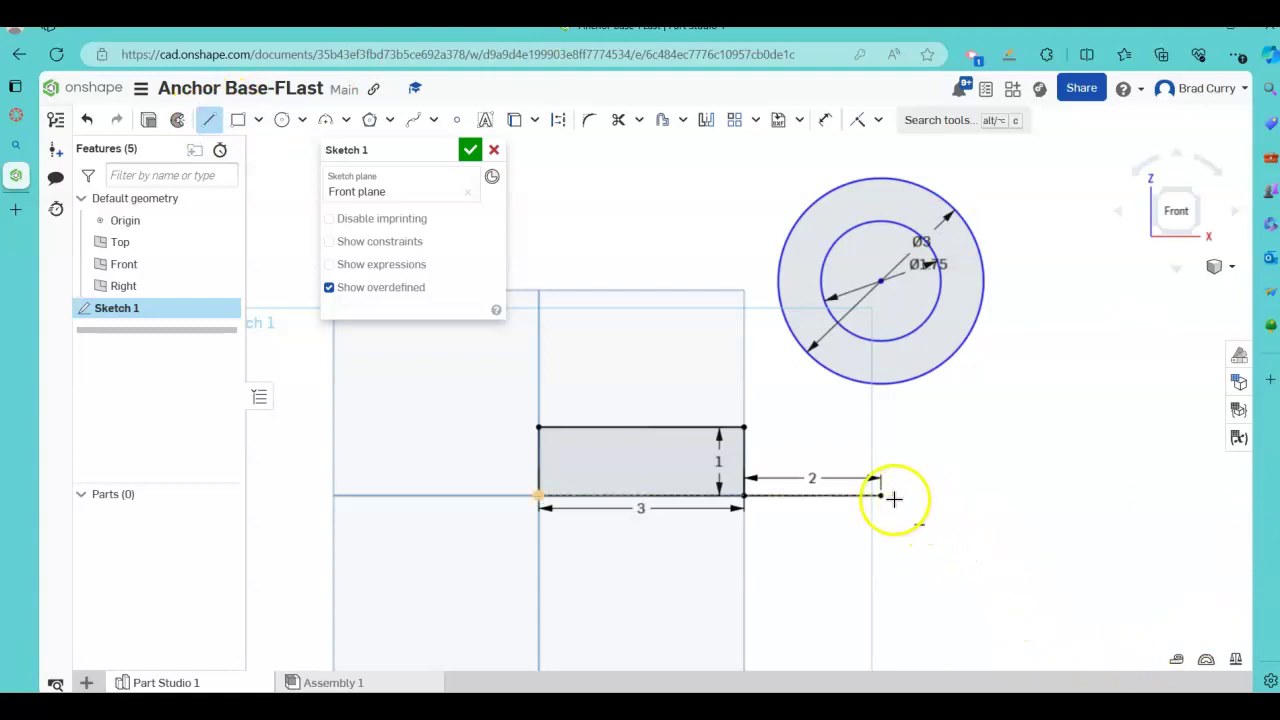
{"action": "left_click_drag", "start_coordinate": [881, 497], "coordinate": [977, 319]}
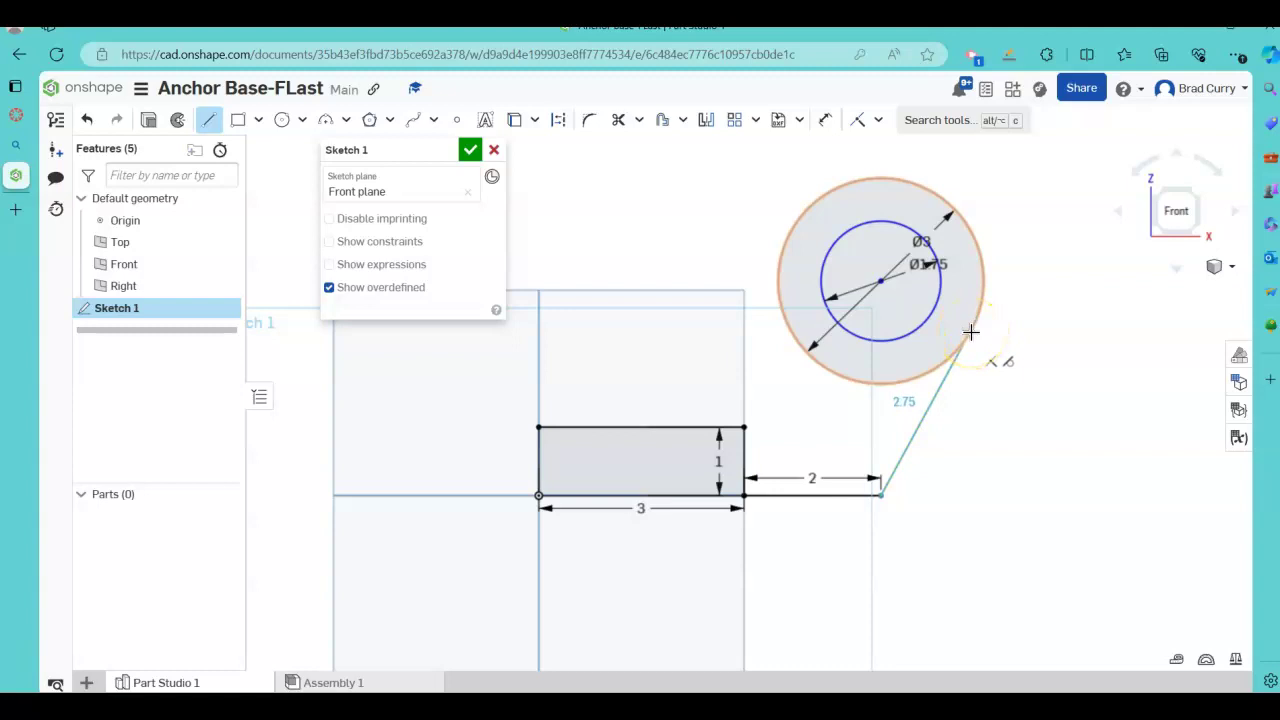
{"action": "left_click_drag", "start_coordinate": [970, 331], "coordinate": [970, 331]}
{"action": "right_click", "coordinate": [1147, 372]}
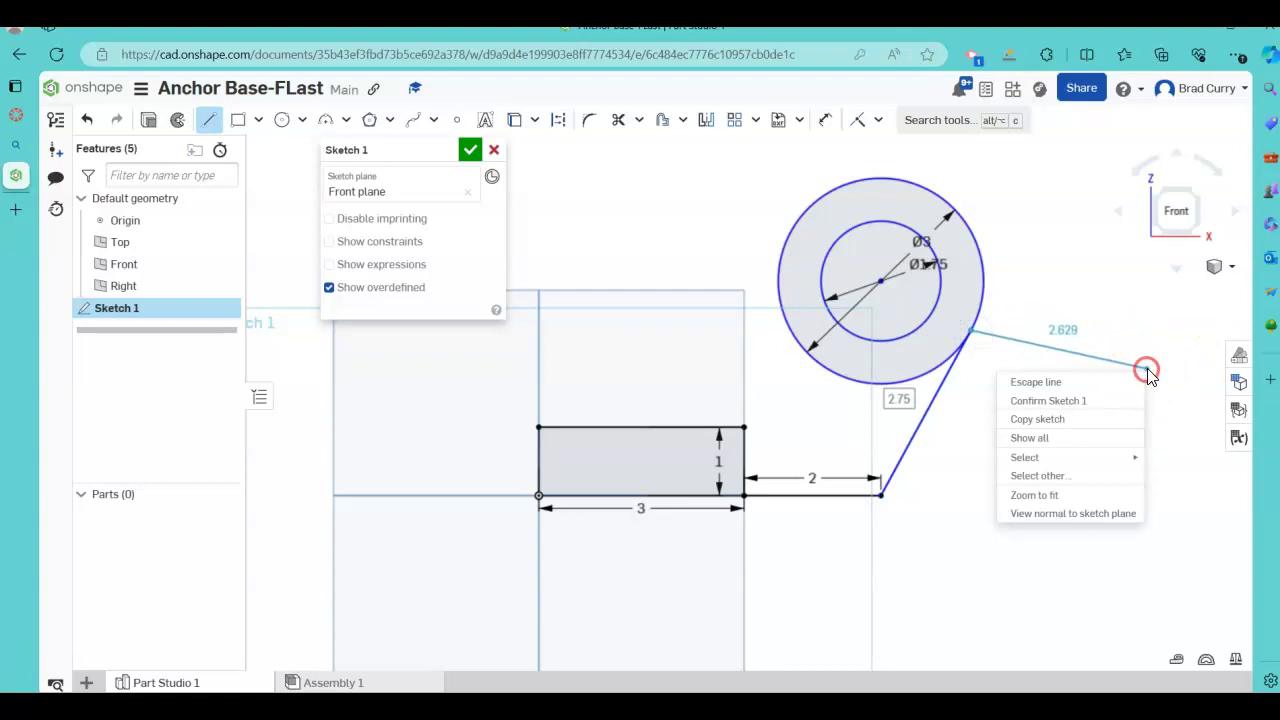
{"action": "left_click", "coordinate": [1108, 381]}
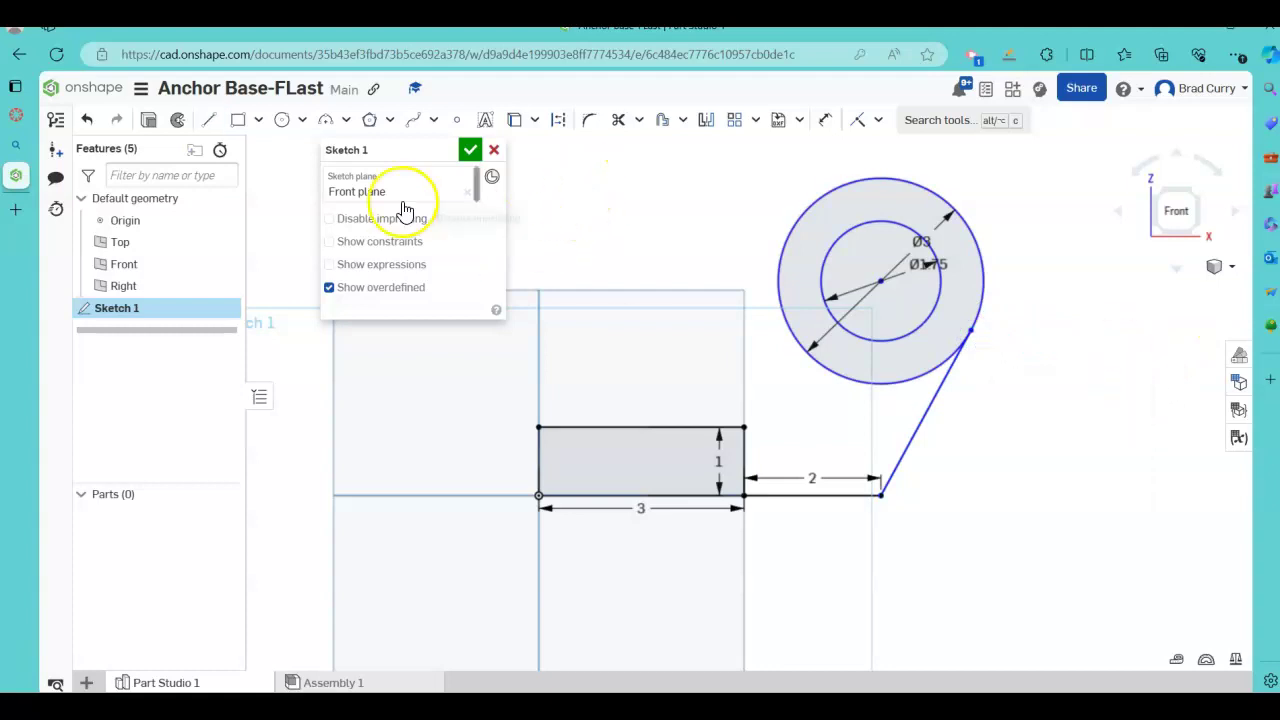
- Draw a line from the rectangle's upper left corner tangent to the 3 in circle's upper left side, and finish the sketch
{"action": "left_click", "coordinate": [208, 119]}
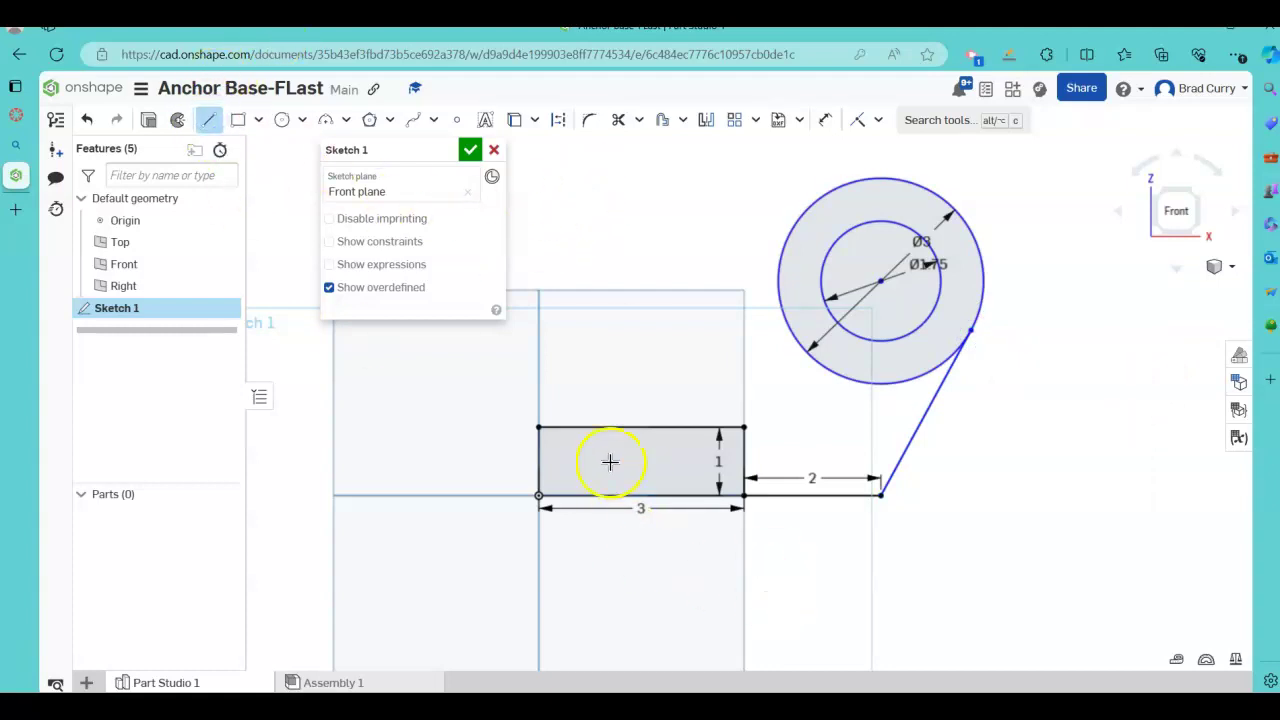
{"action": "left_click", "coordinate": [539, 426]}
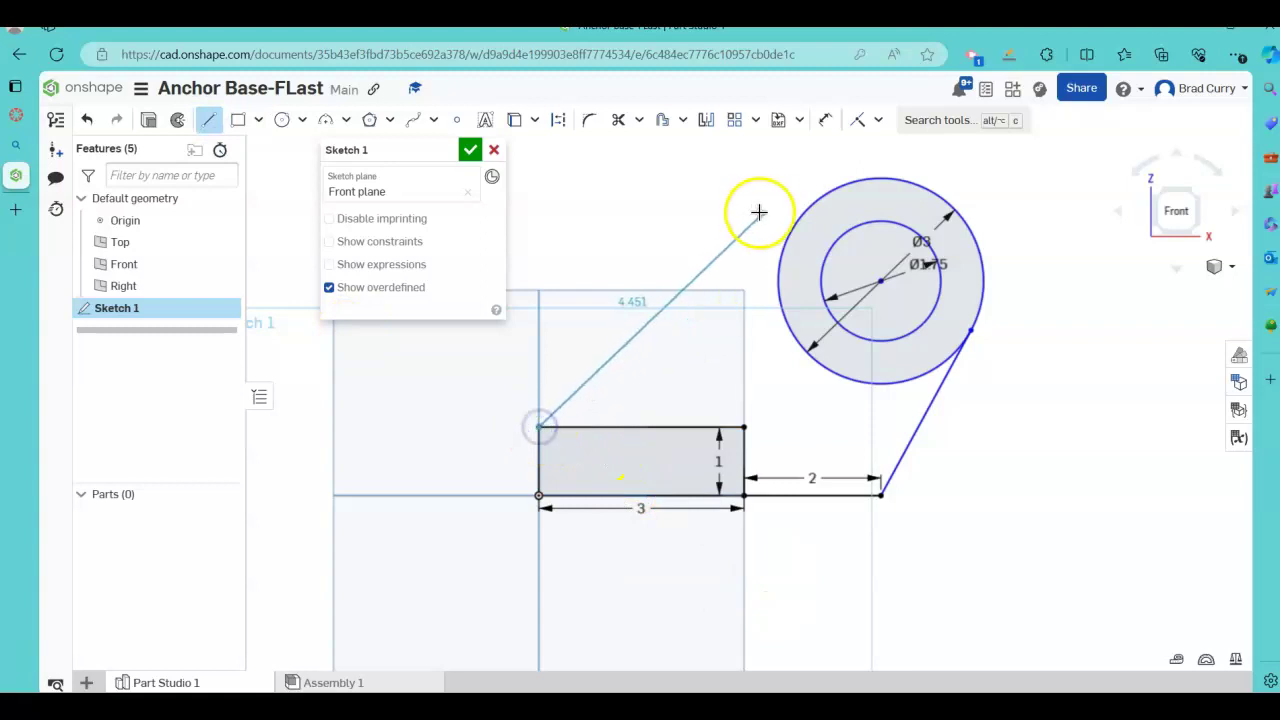
{"action": "left_click", "coordinate": [815, 199]}
{"action": "right_click", "coordinate": [689, 192]}
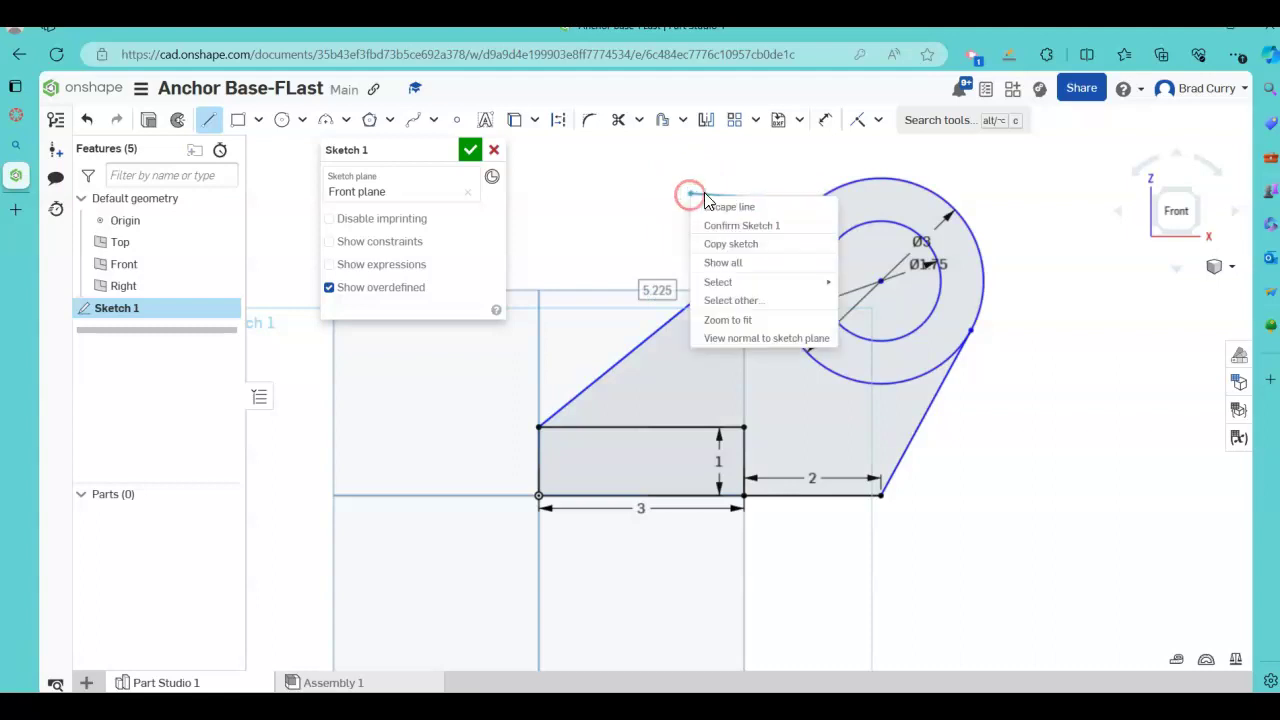
{"action": "left_click", "coordinate": [720, 207]}
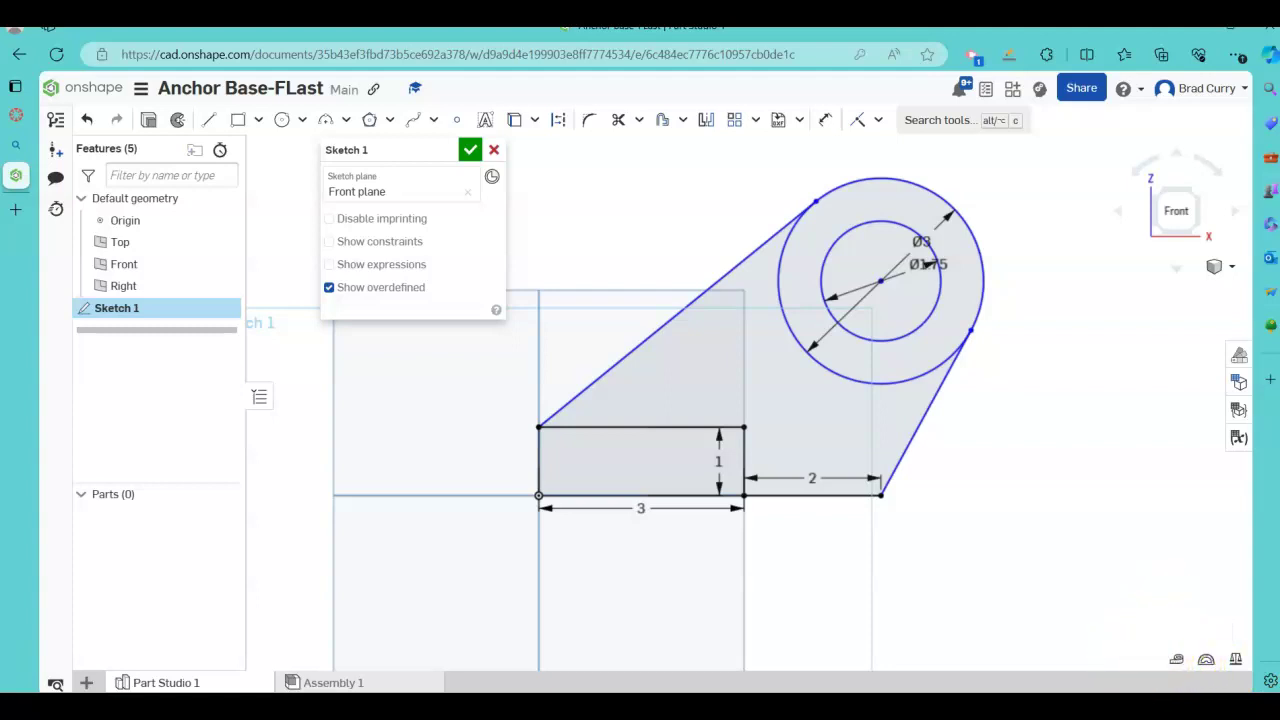
{"action": "left_click", "coordinate": [470, 151]}
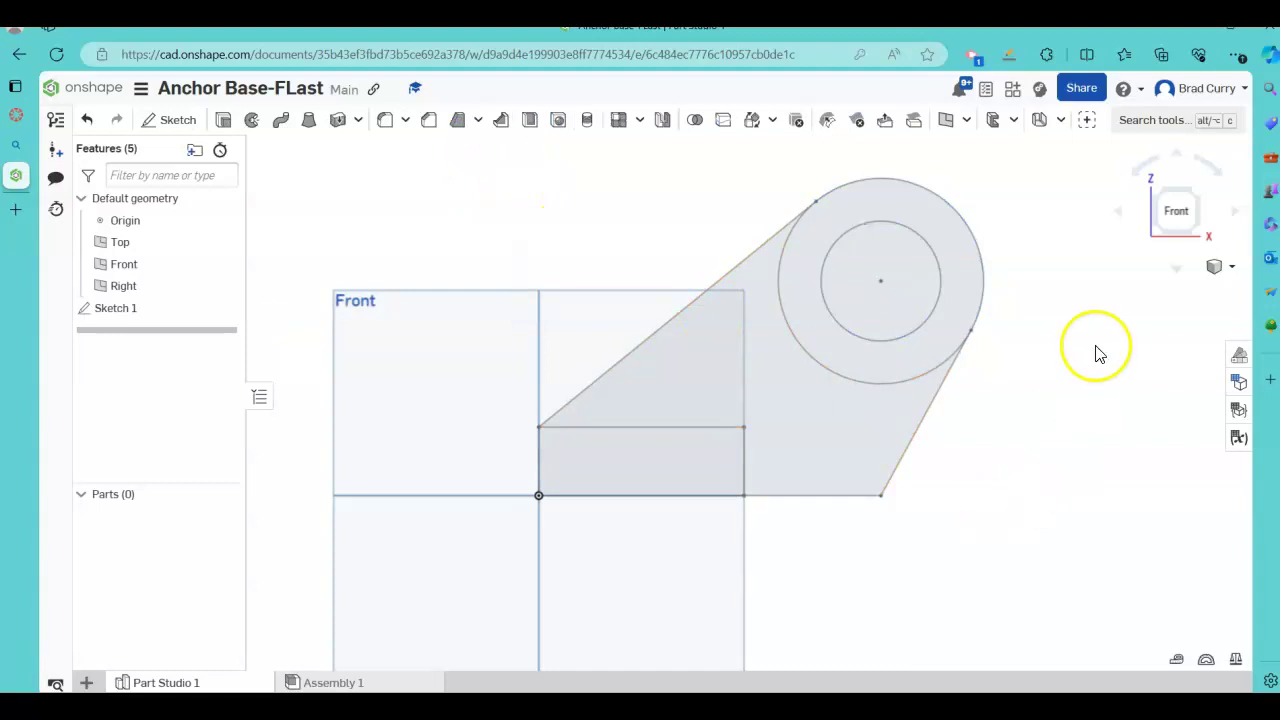
- Extrude the ring between the circles and the adjoining arm region as a new solid, symmetric, with a total depth of 1 in
{"action": "left_click", "coordinate": [1232, 267]}
{"action": "left_click", "coordinate": [1158, 289]}
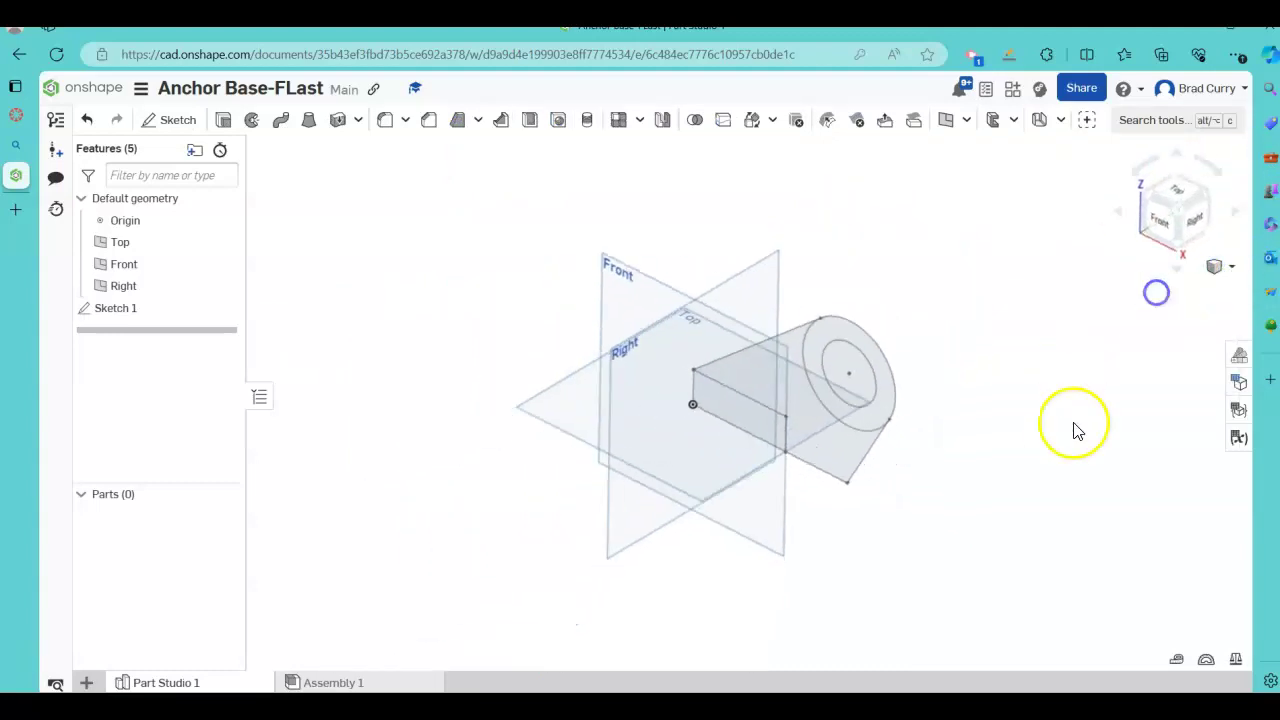
{"action": "middle_click_drag", "start_coordinate": [943, 480], "coordinate": [863, 496]}
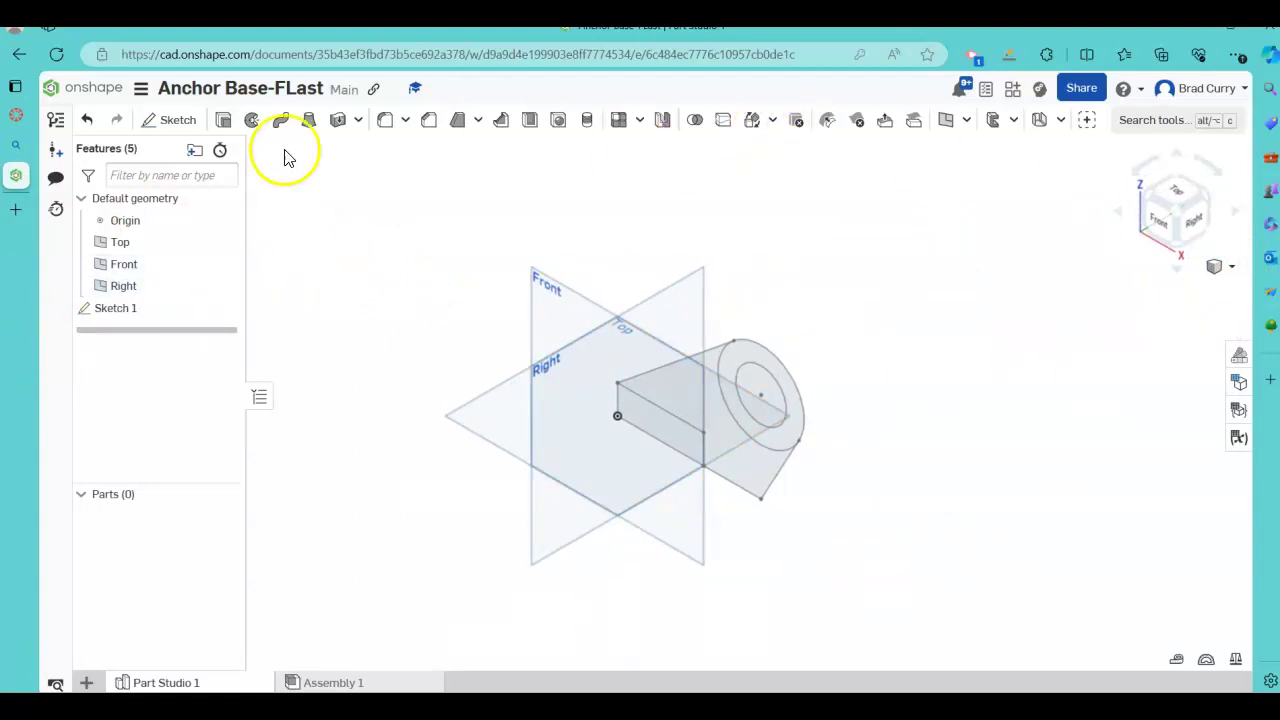
{"action": "left_click", "coordinate": [222, 120]}
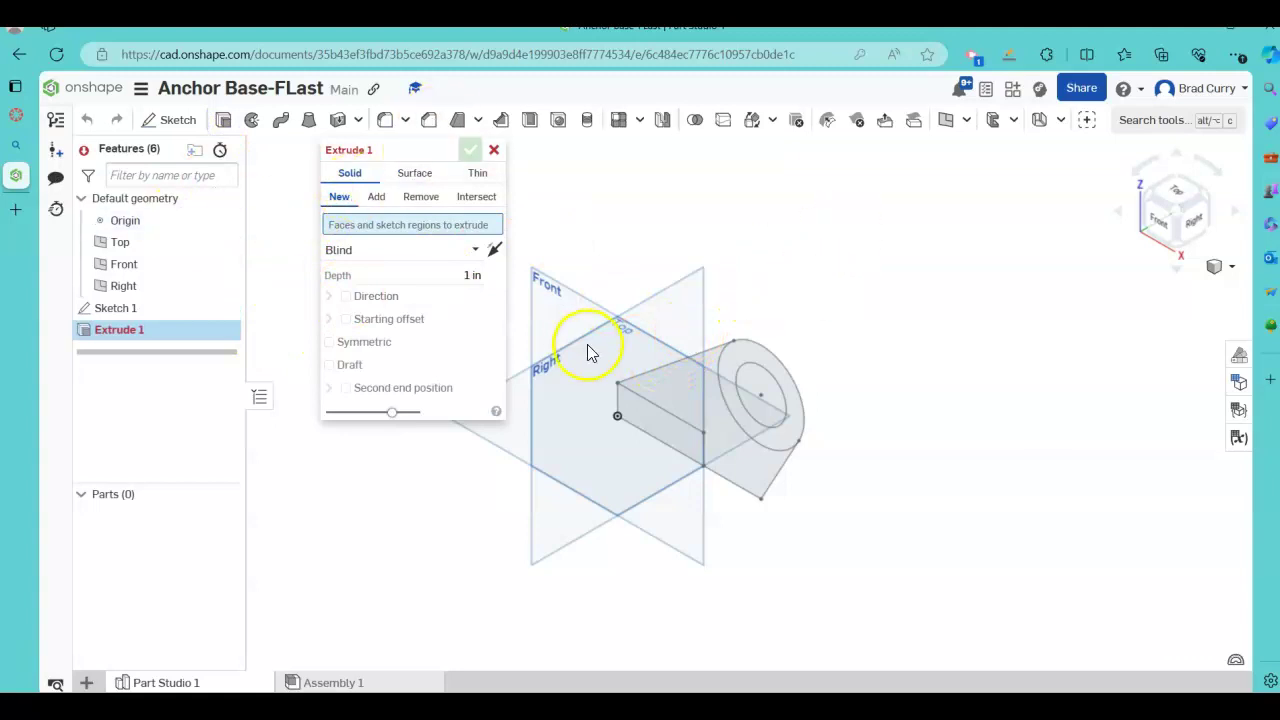
{"action": "left_click", "coordinate": [744, 352]}
{"action": "left_click", "coordinate": [667, 385]}
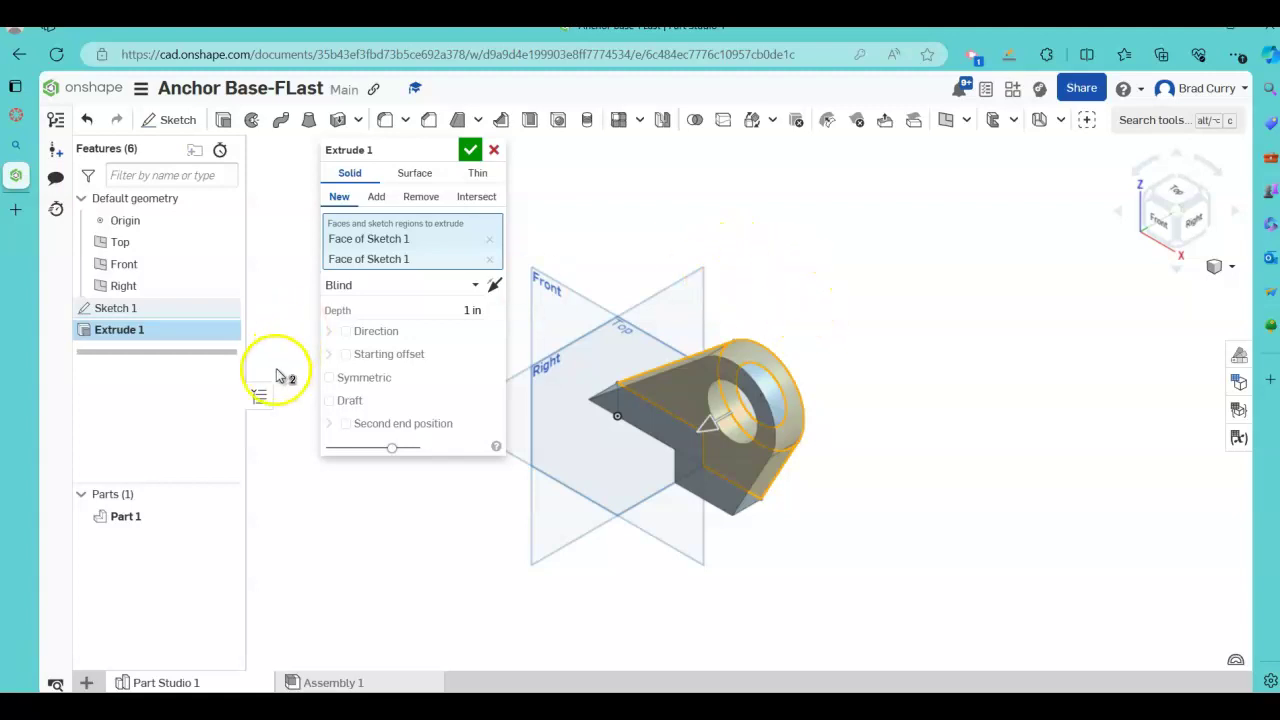
{"action": "left_click", "coordinate": [329, 379]}
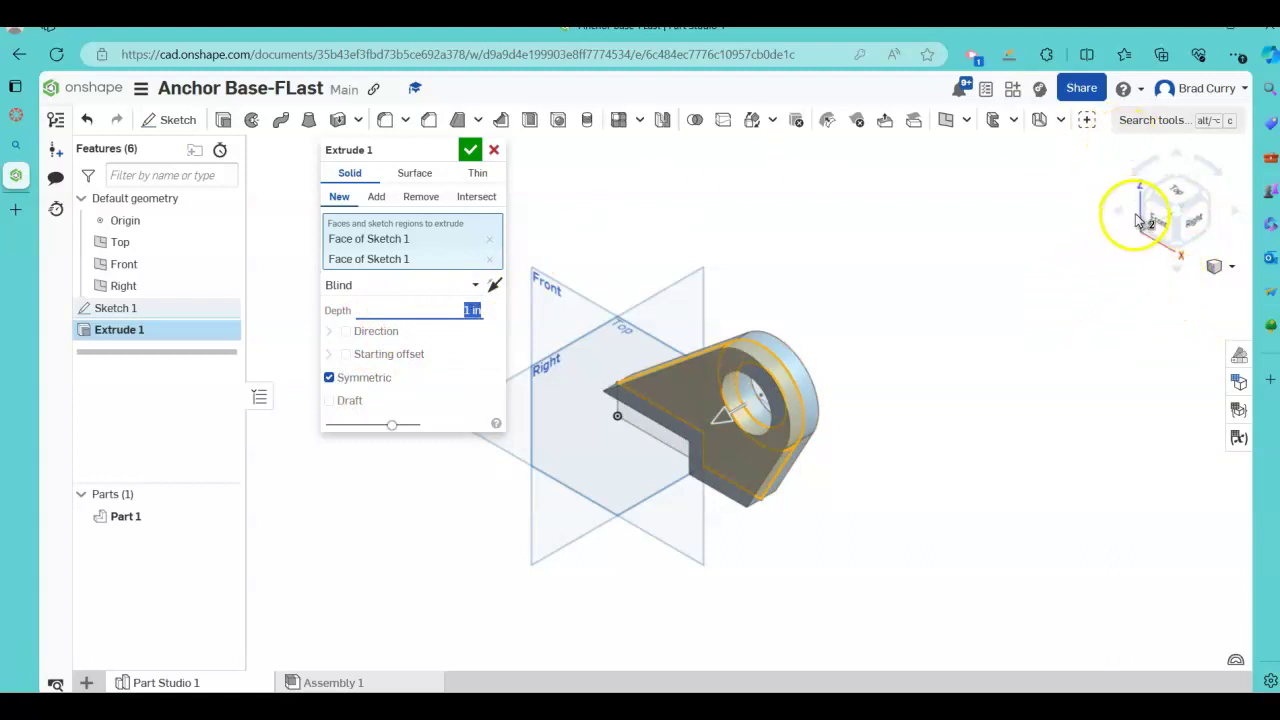
{"action": "left_click", "coordinate": [470, 150]}
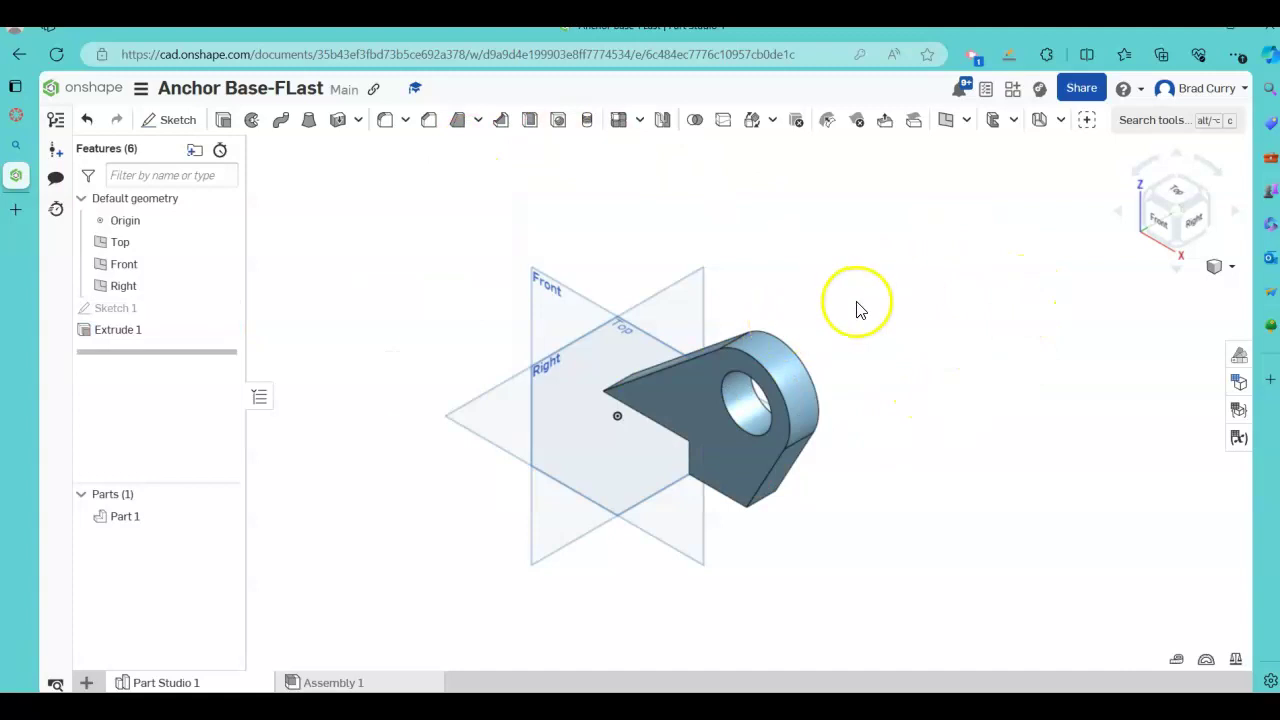
- Show Sketch 1 and extrude its rectangle symmetrically with a 4 in depth, adding it to Part 1
{"action": "left_click", "coordinate": [226, 309]}
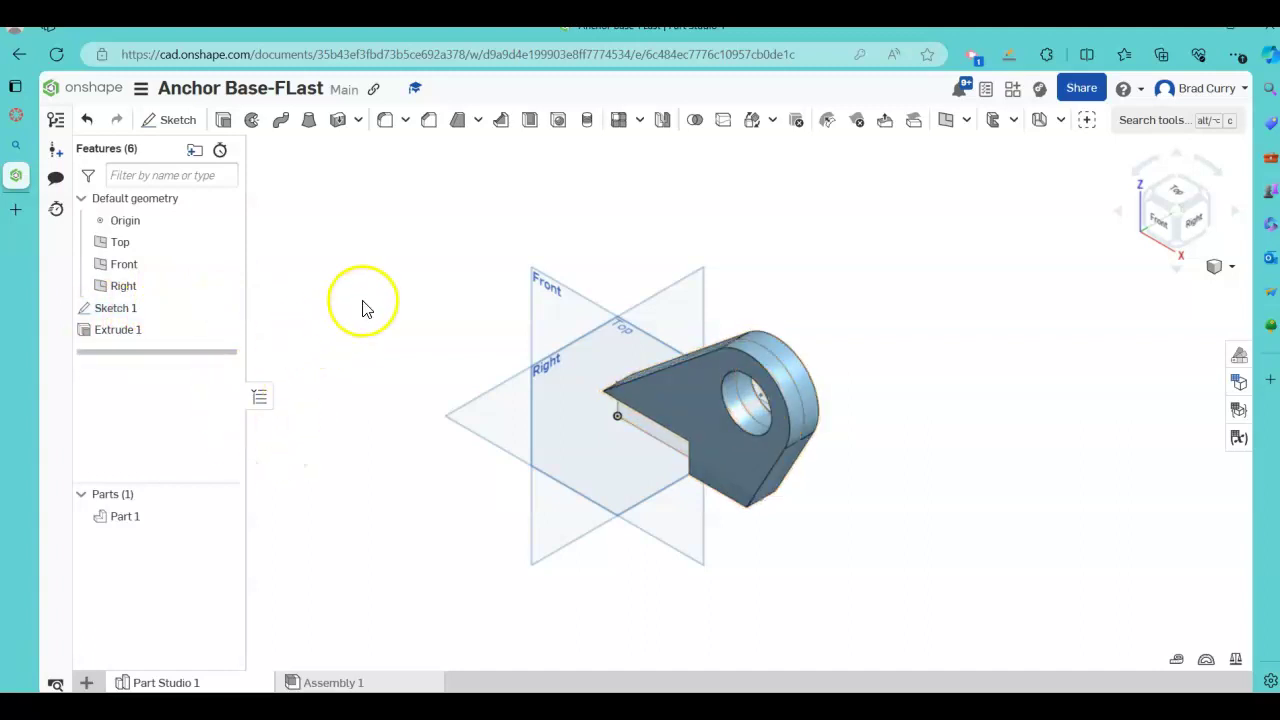
{"action": "left_click", "coordinate": [224, 120]}
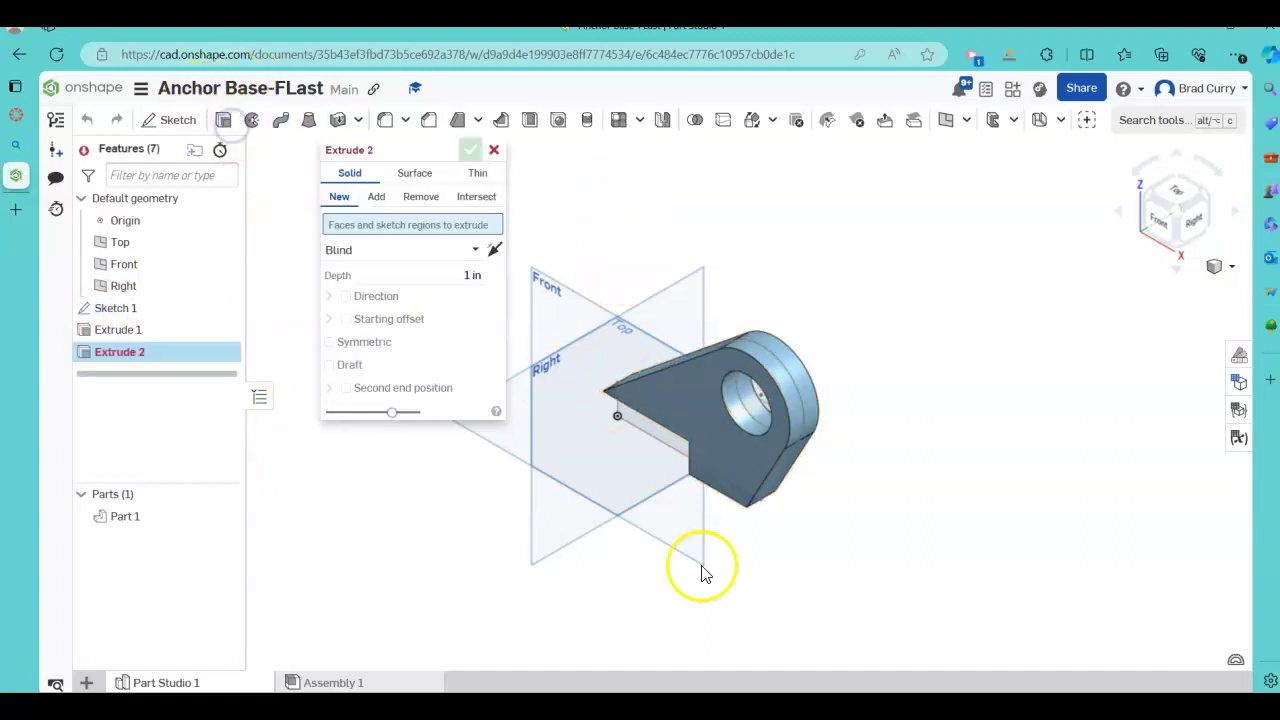
{"action": "left_click", "coordinate": [661, 441]}
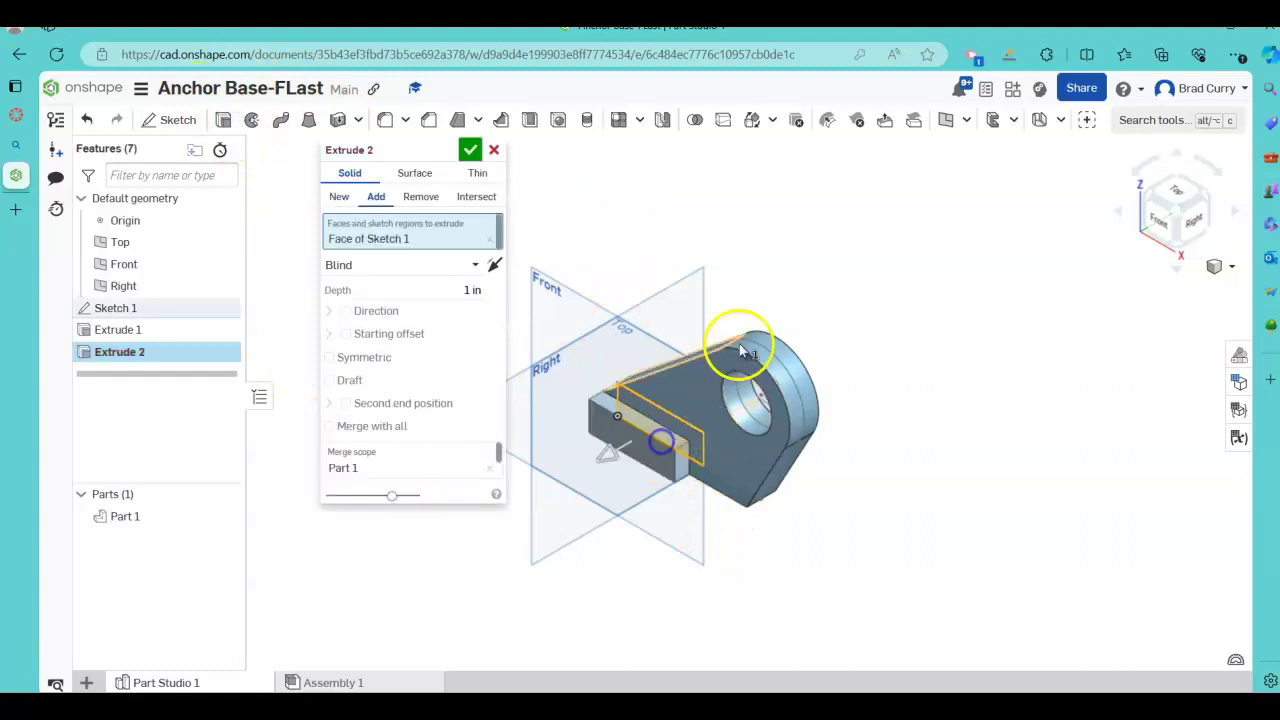
{"action": "left_click", "coordinate": [330, 358]}
{"action": "left_click", "coordinate": [455, 288]}
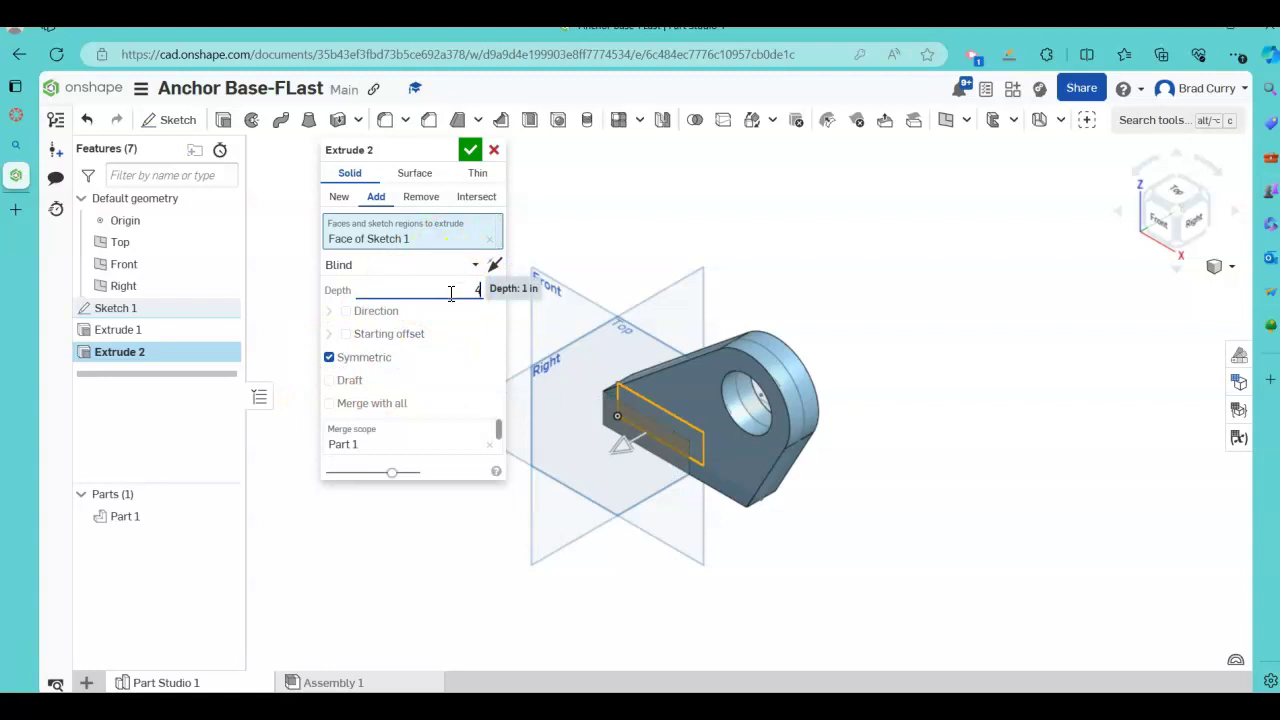
{"action": "type", "text": "4"}
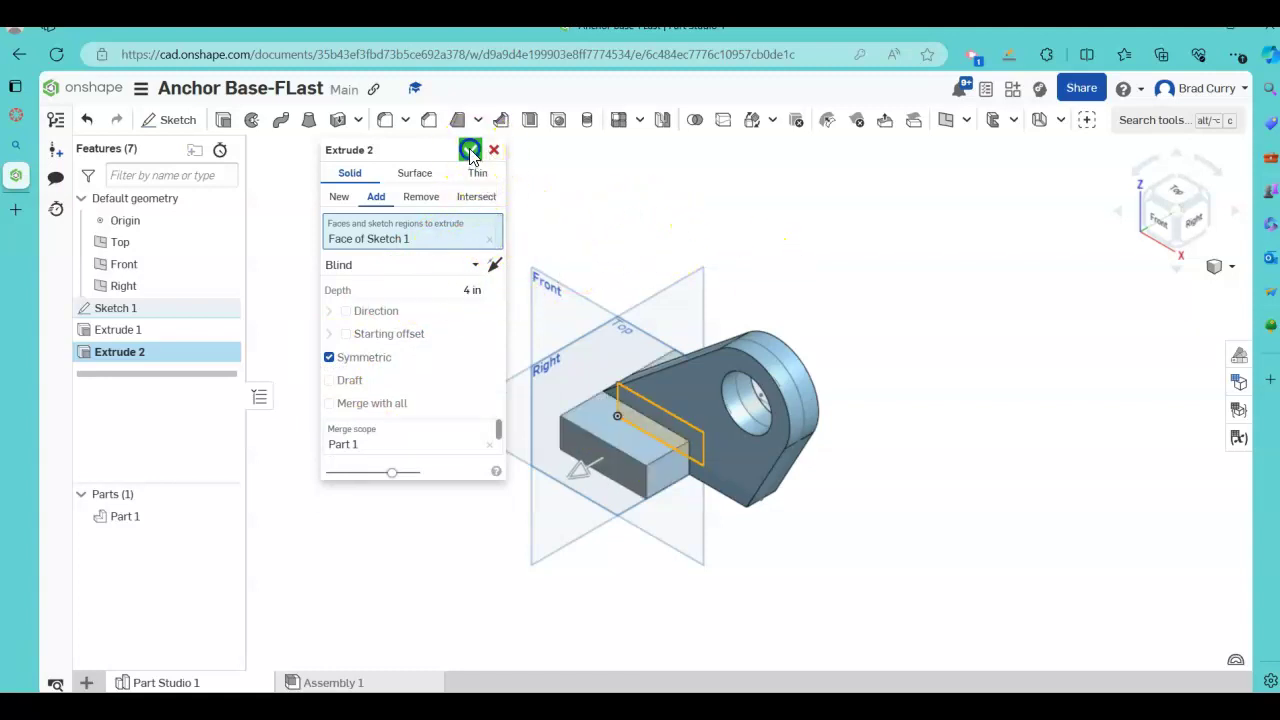
{"action": "left_click", "coordinate": [470, 150]}
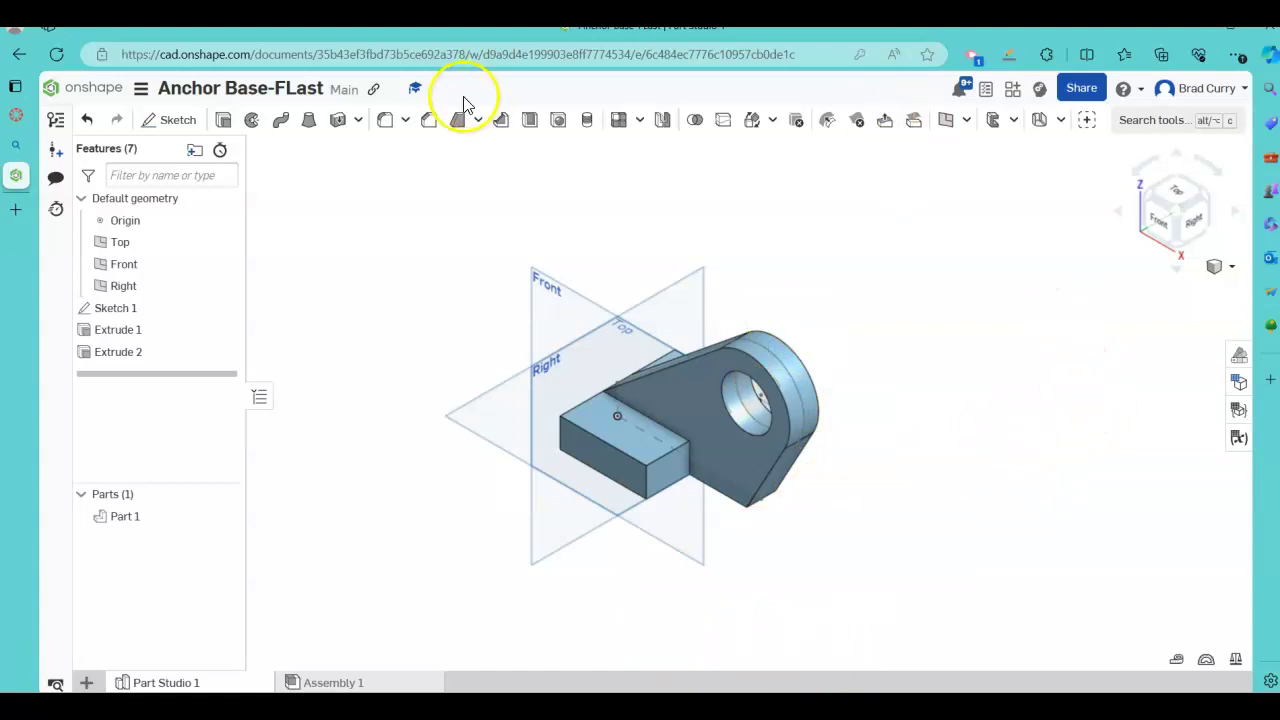
- Fillet the two vertical corner edges at the free end of the rectangular base block with a 0.75 in radius
{"action": "left_click", "coordinate": [382, 124]}
{"action": "left_click", "coordinate": [457, 302]}
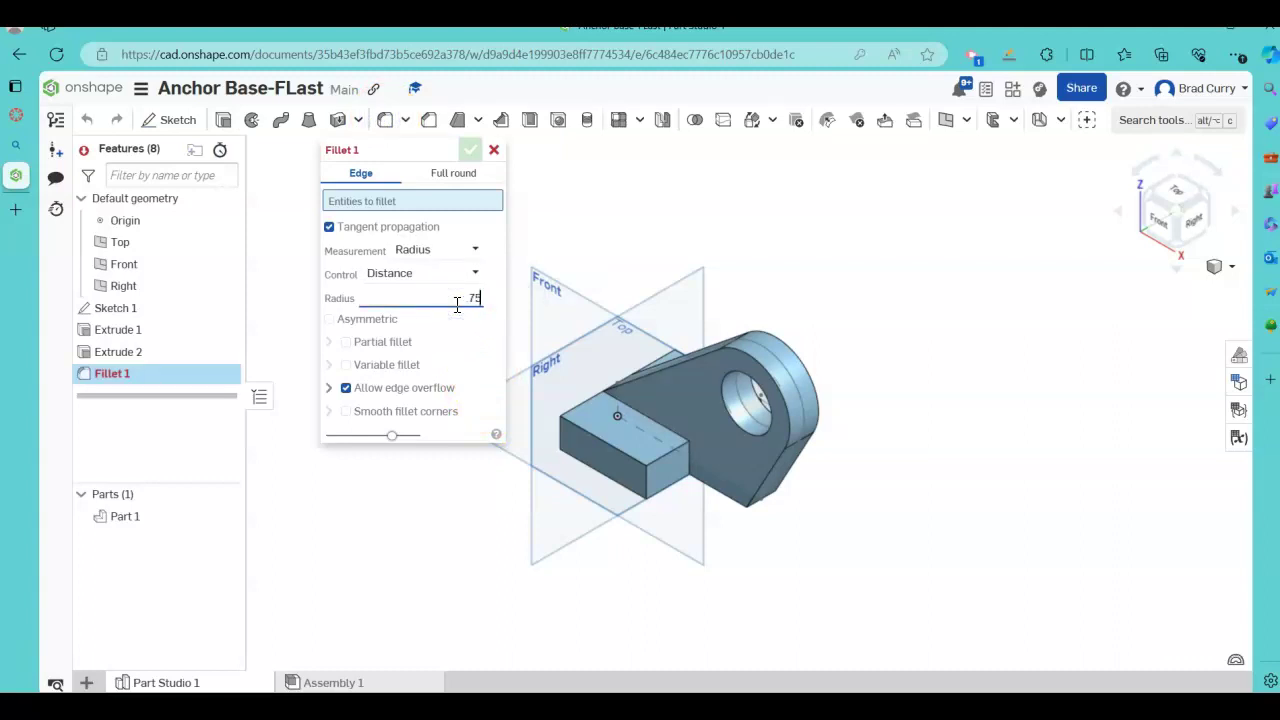
{"action": "left_click", "coordinate": [557, 431]}
{"action": "right_click_drag", "start_coordinate": [914, 463], "coordinate": [856, 572]}
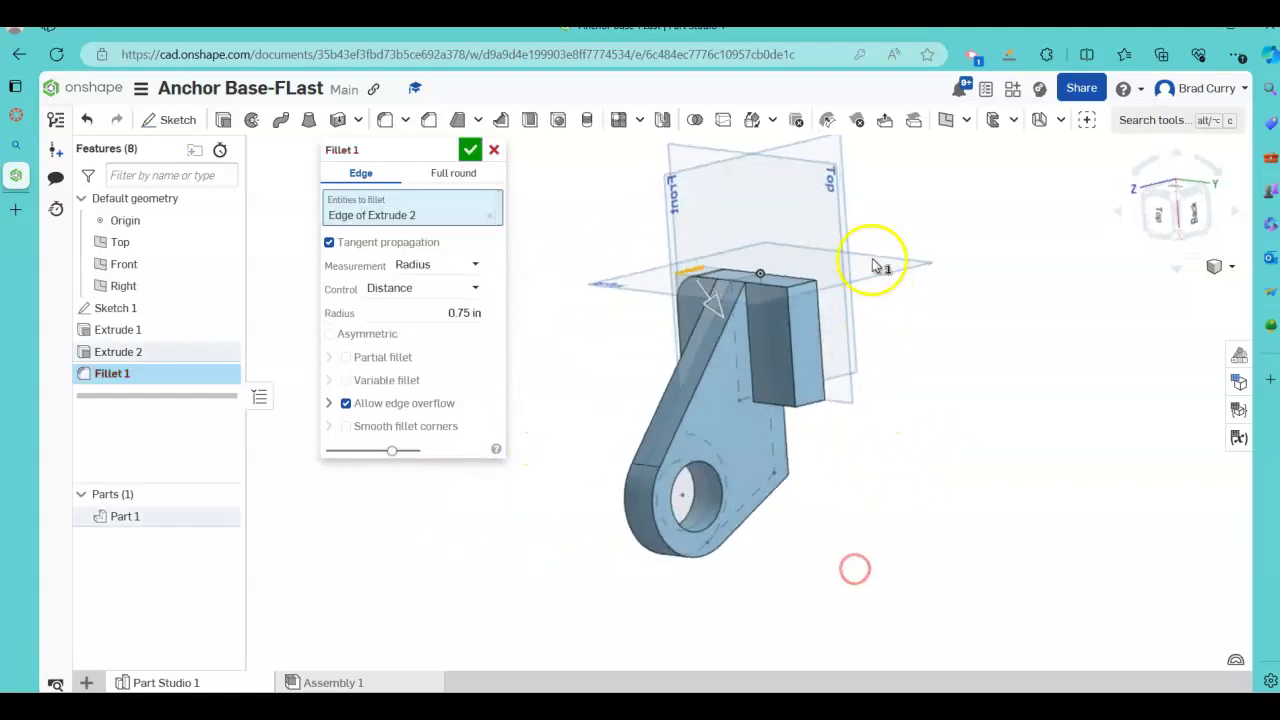
{"action": "left_click", "coordinate": [808, 288]}
{"action": "right_click_drag", "start_coordinate": [900, 506], "coordinate": [988, 465]}
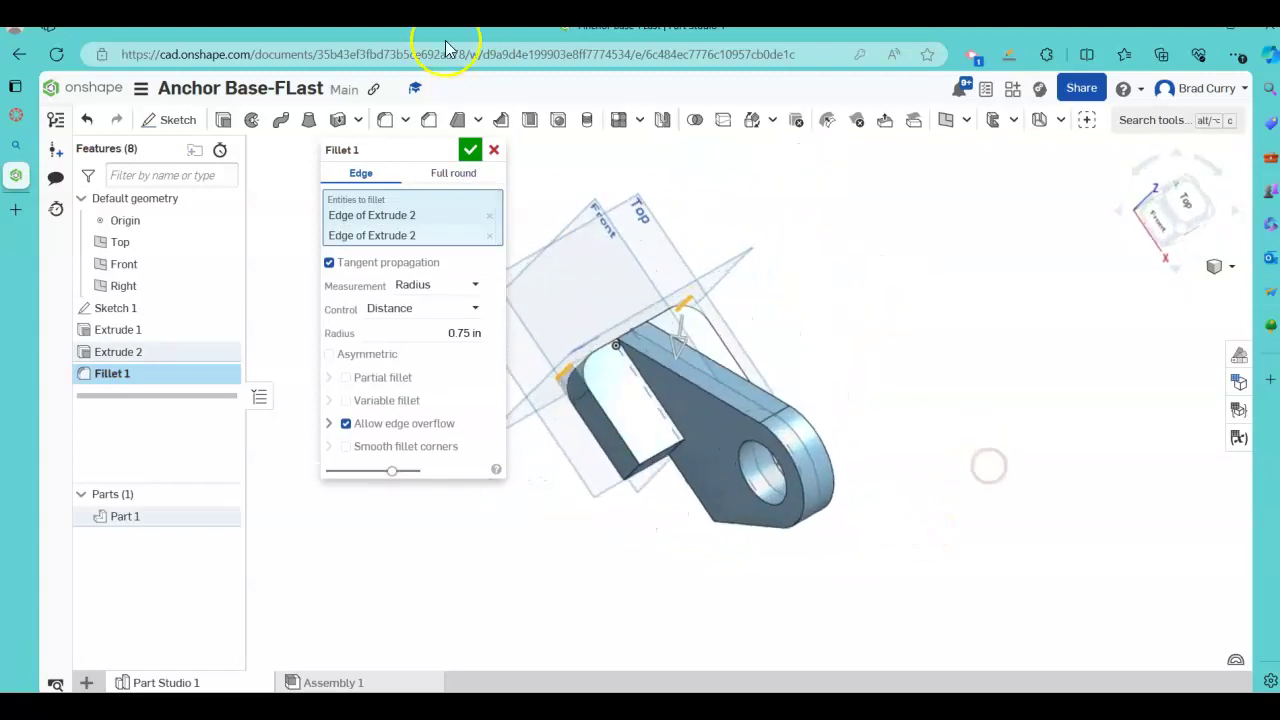
{"action": "left_click", "coordinate": [470, 149]}
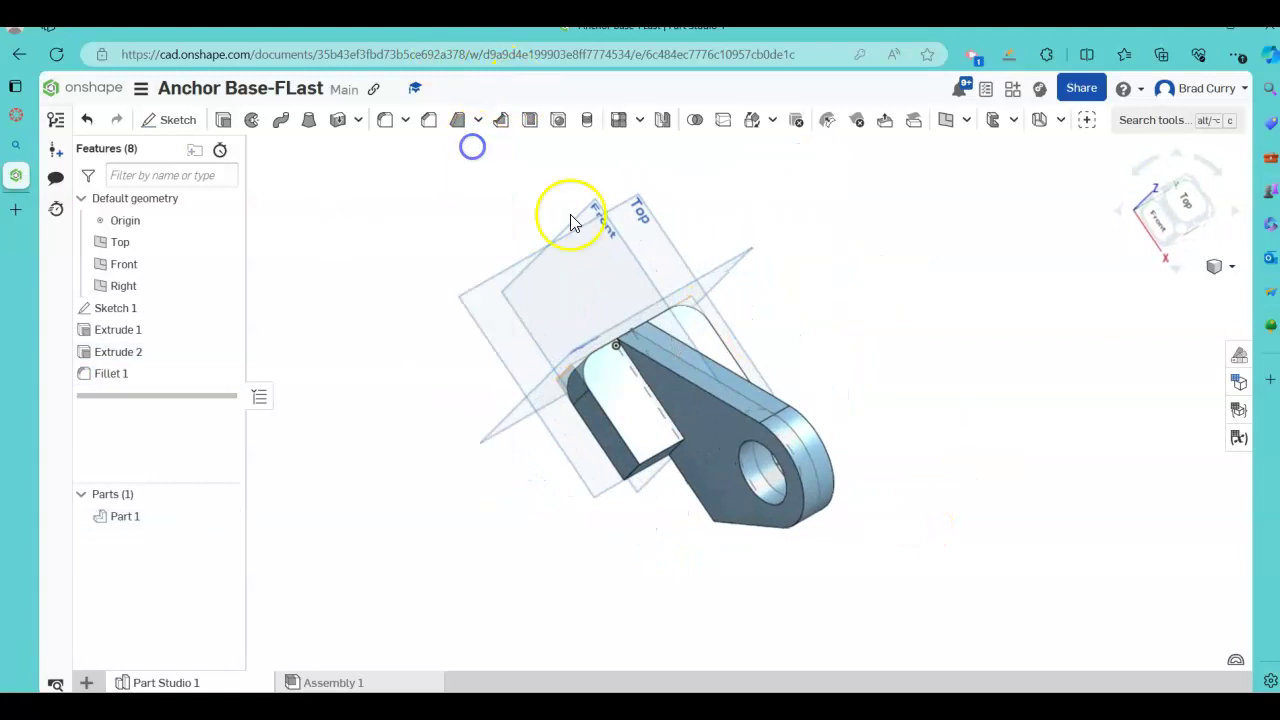
- Fillet the two inner vertical edges where the base block's end meets the arm's sides with a 1 in radius
{"action": "left_click", "coordinate": [1232, 266]}
{"action": "left_click", "coordinate": [1122, 291]}
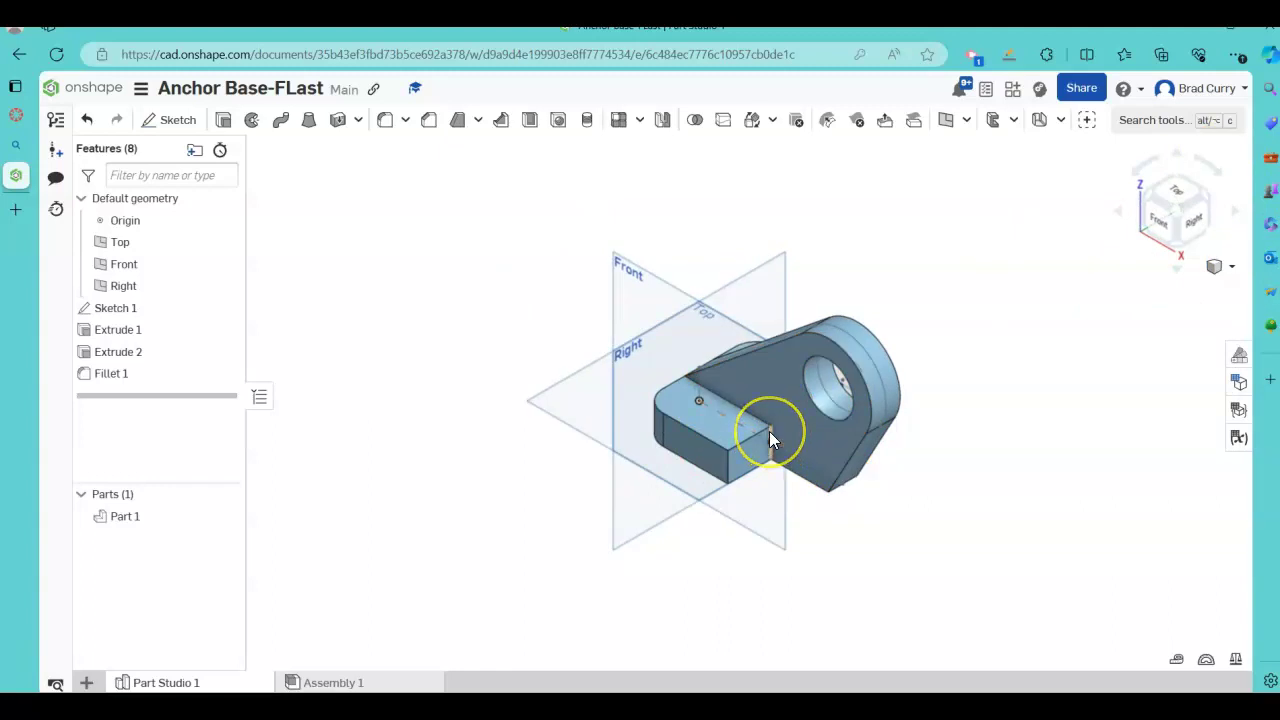
{"action": "left_click", "coordinate": [384, 119]}
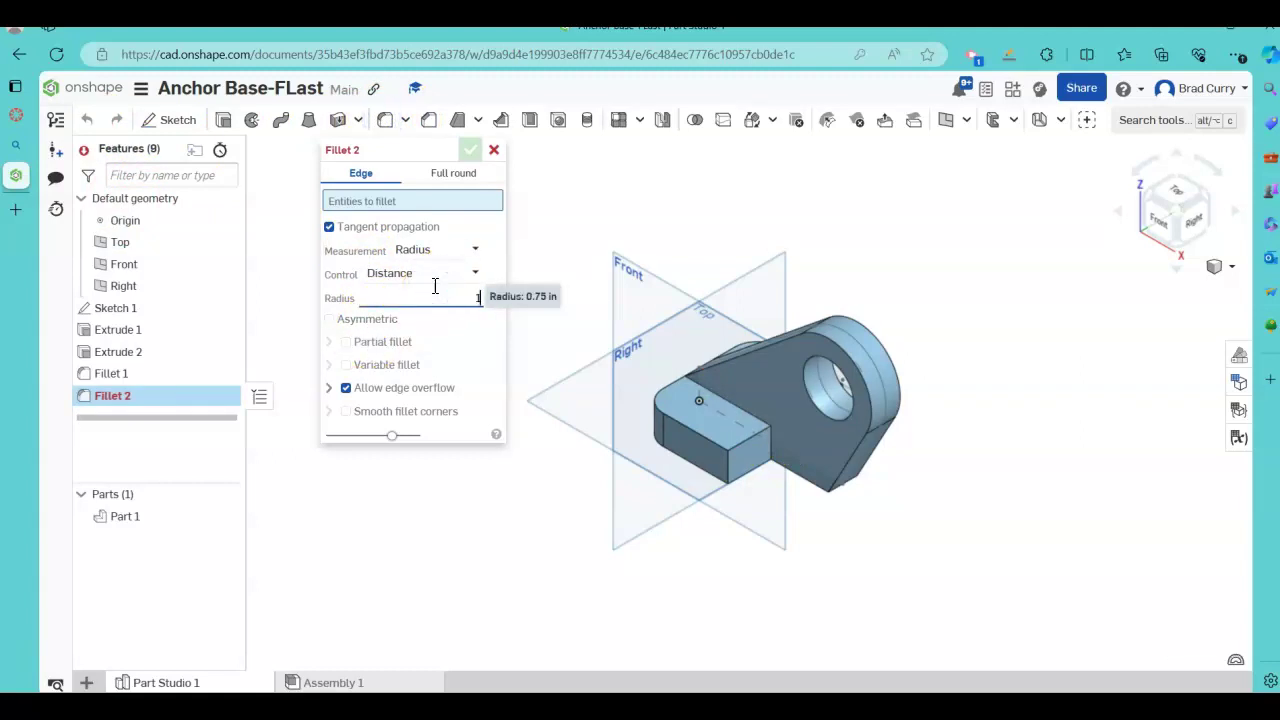
{"action": "type", "text": "1"}
{"action": "key", "text": "Return"}
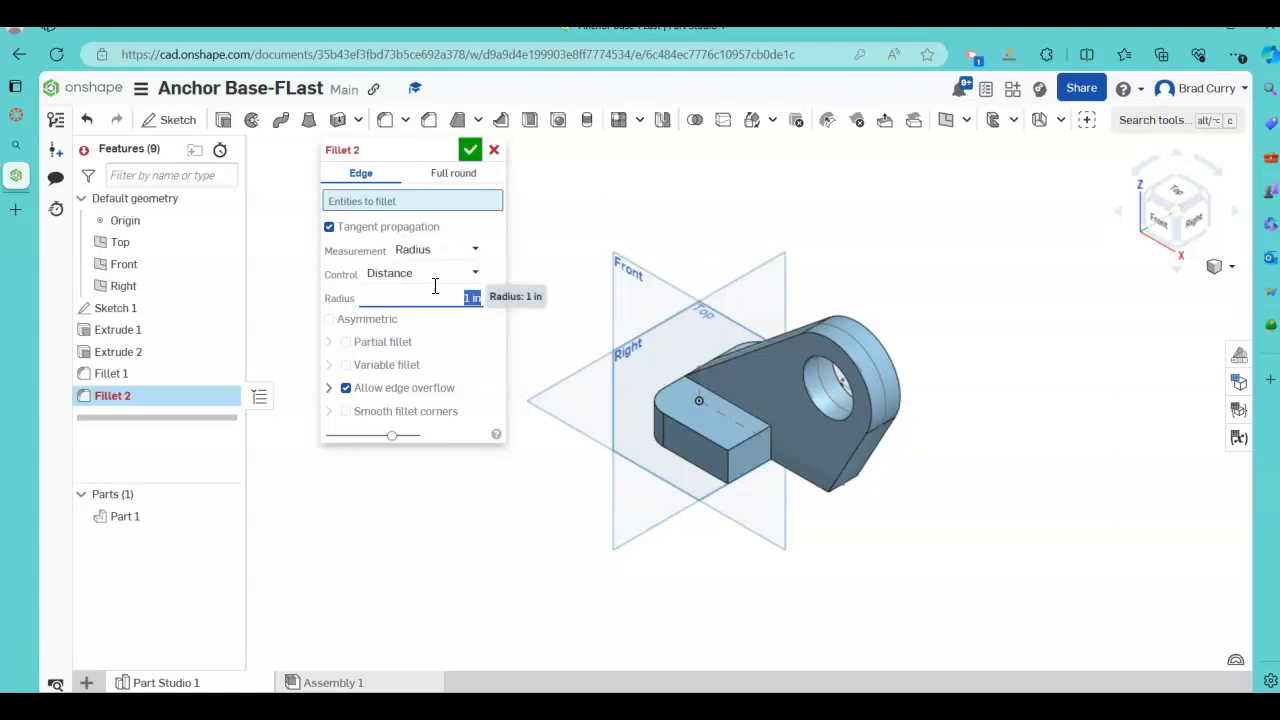
{"action": "left_click", "coordinate": [770, 438]}
{"action": "right_click_drag", "start_coordinate": [1043, 500], "coordinate": [986, 514]}
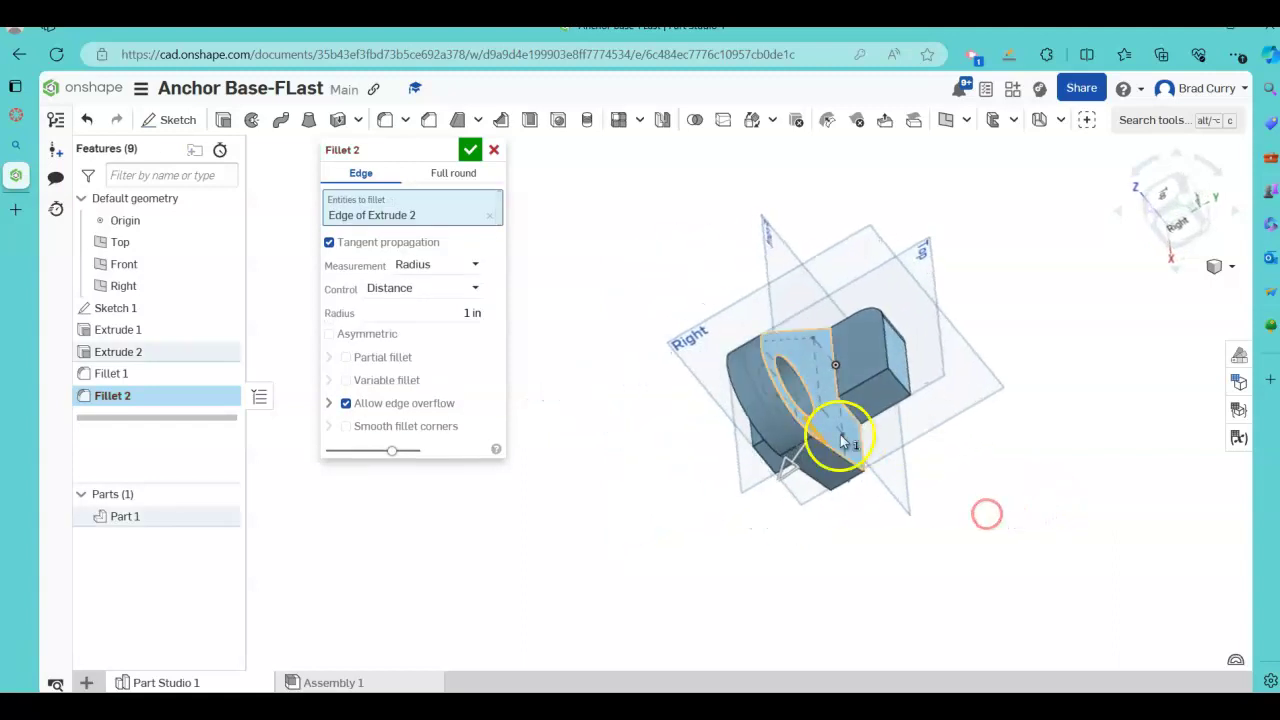
{"action": "left_click", "coordinate": [851, 420]}
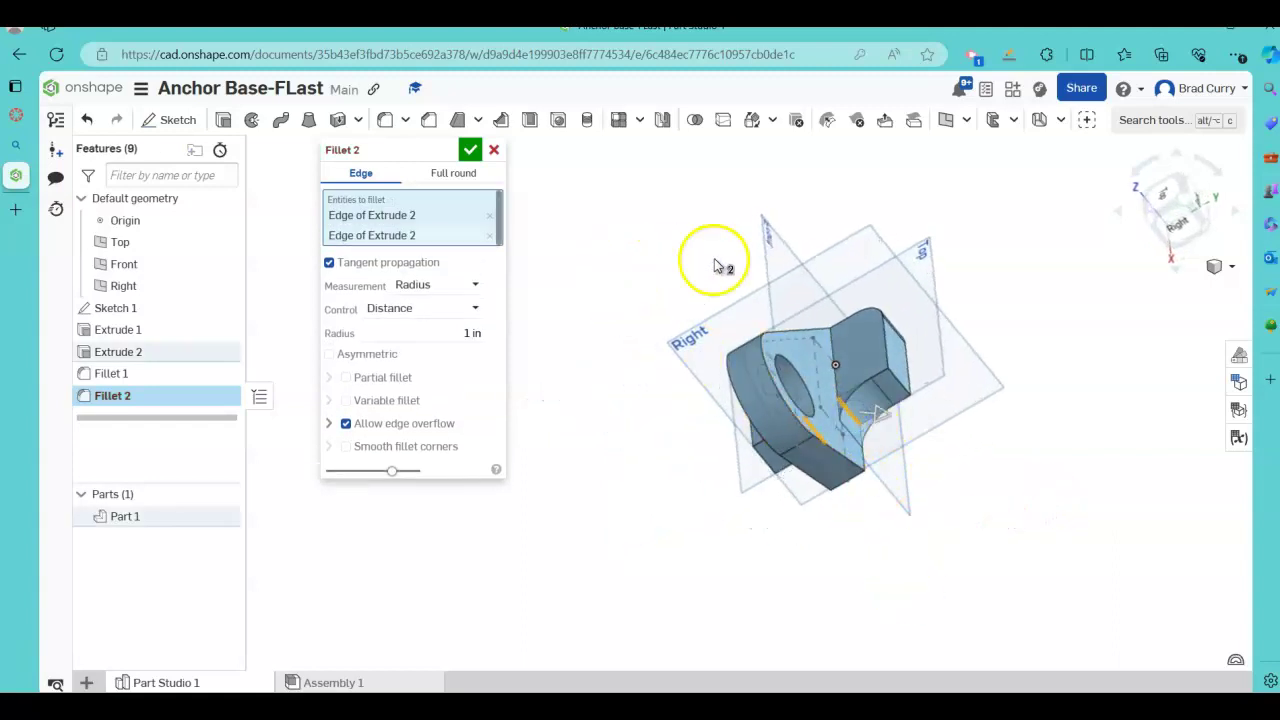
{"action": "left_click", "coordinate": [470, 150]}
- Start a sketch on the base block's top face and draw a 0.75 in diameter circle on the front flange
{"action": "right_click_drag", "start_coordinate": [514, 623], "coordinate": [671, 643]}
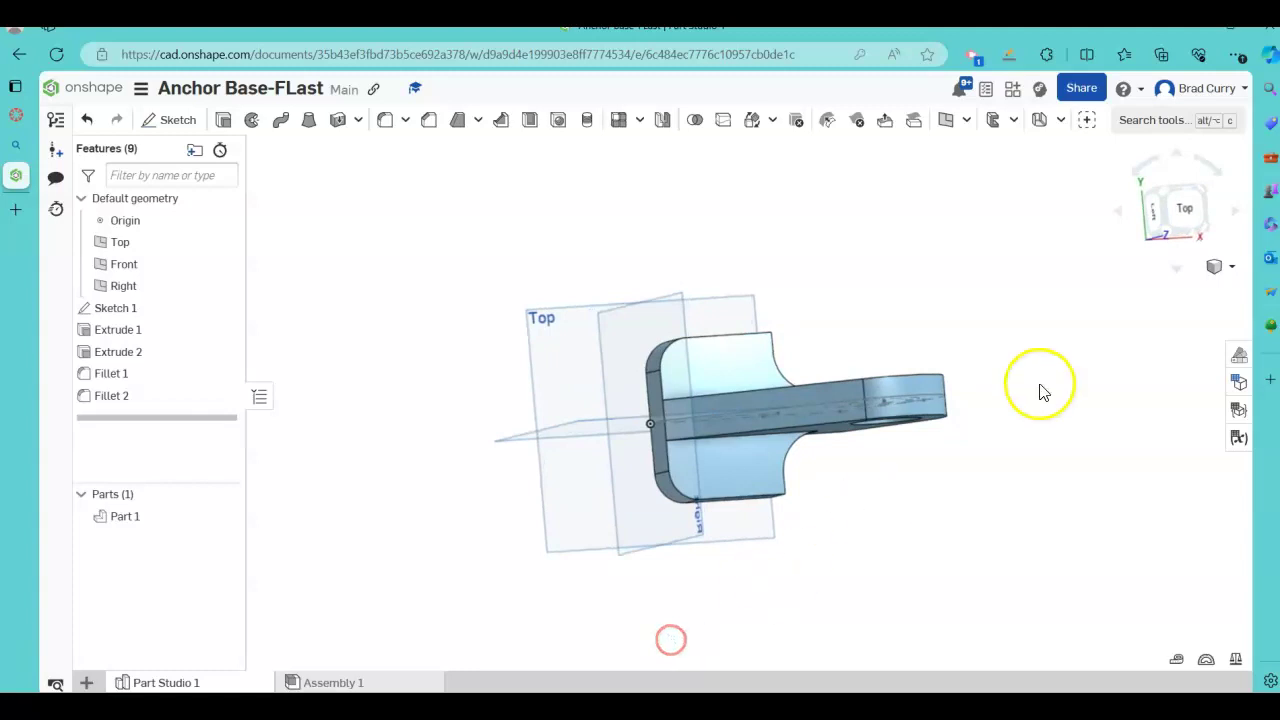
{"action": "left_click", "coordinate": [1190, 214]}
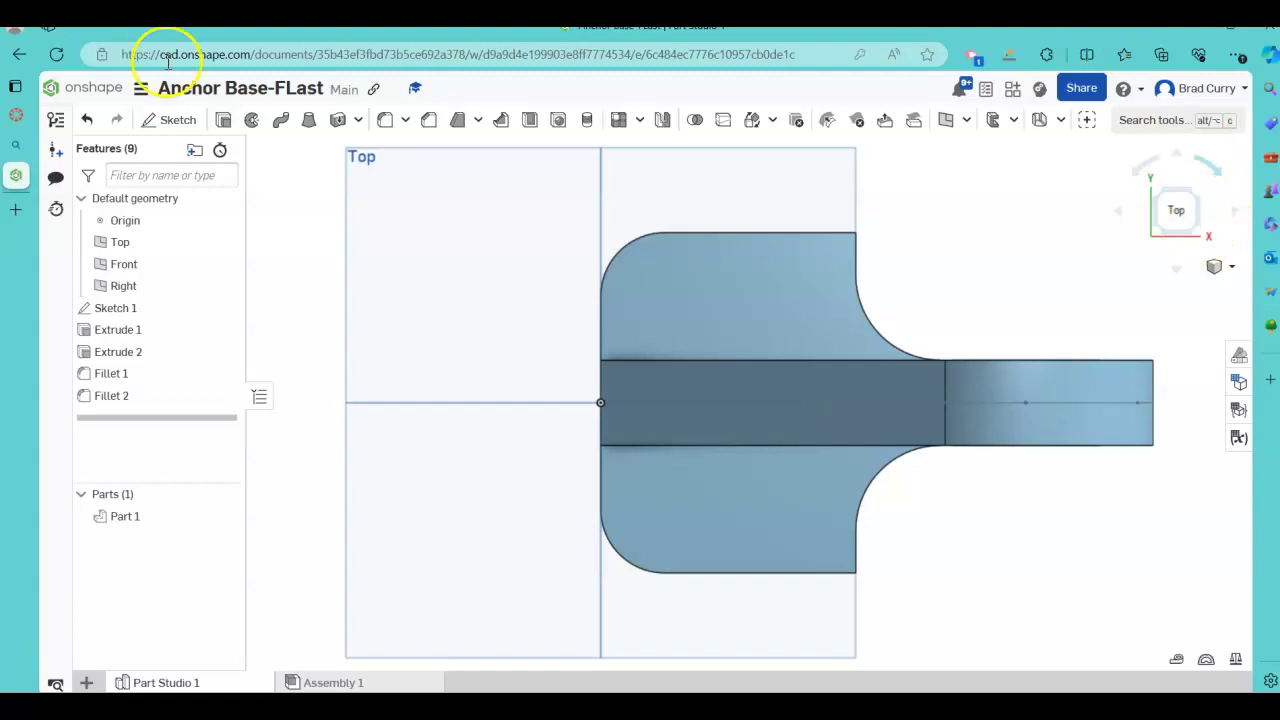
{"action": "left_click", "coordinate": [179, 121]}
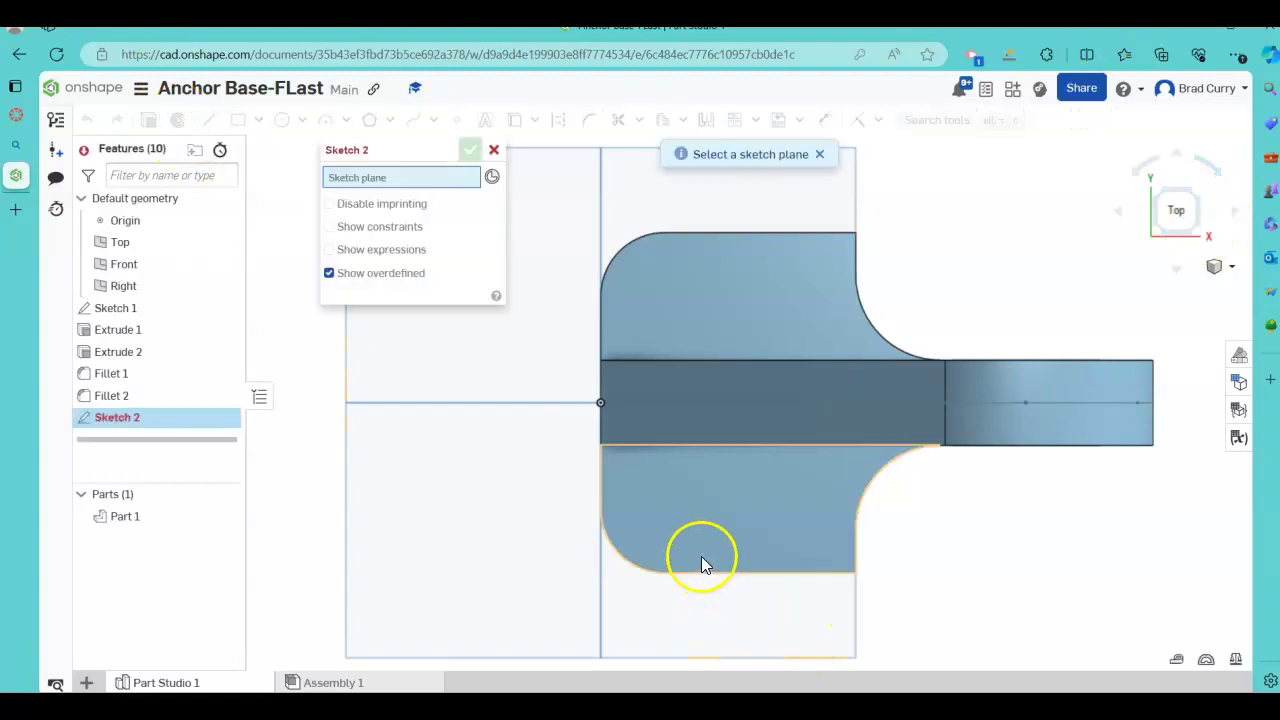
{"action": "left_click", "coordinate": [697, 517]}
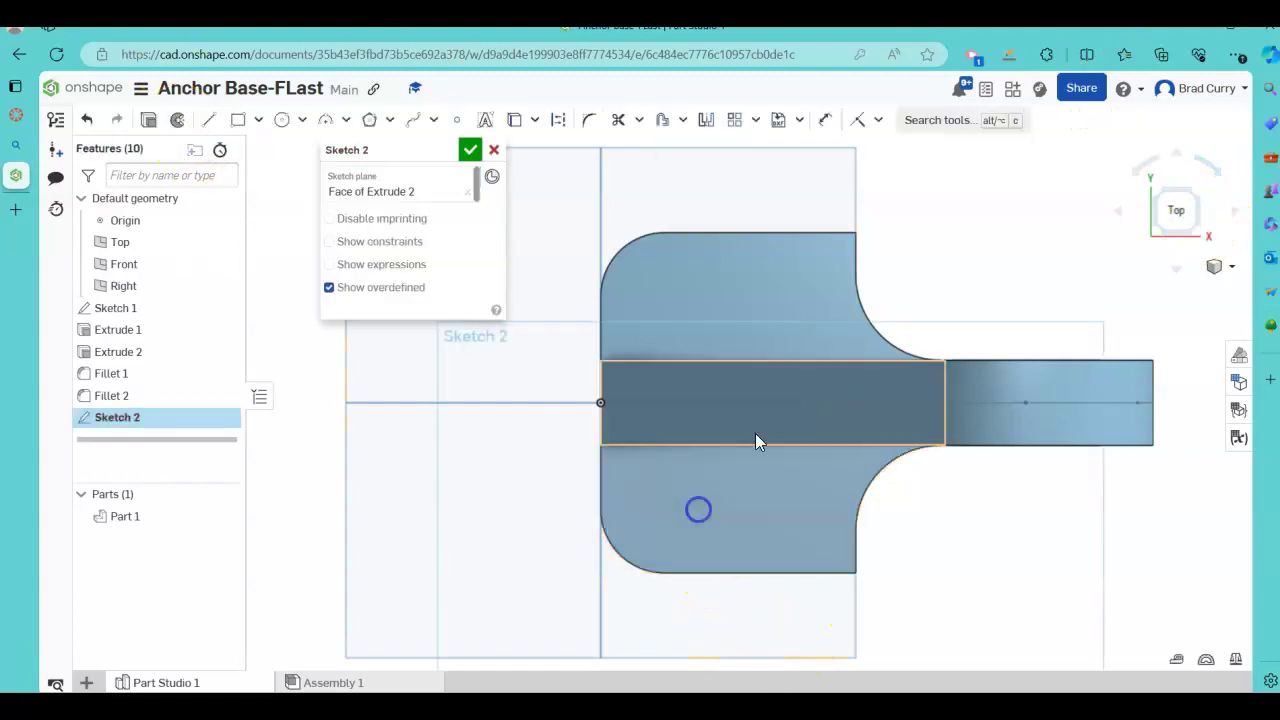
{"action": "left_click", "coordinate": [286, 126]}
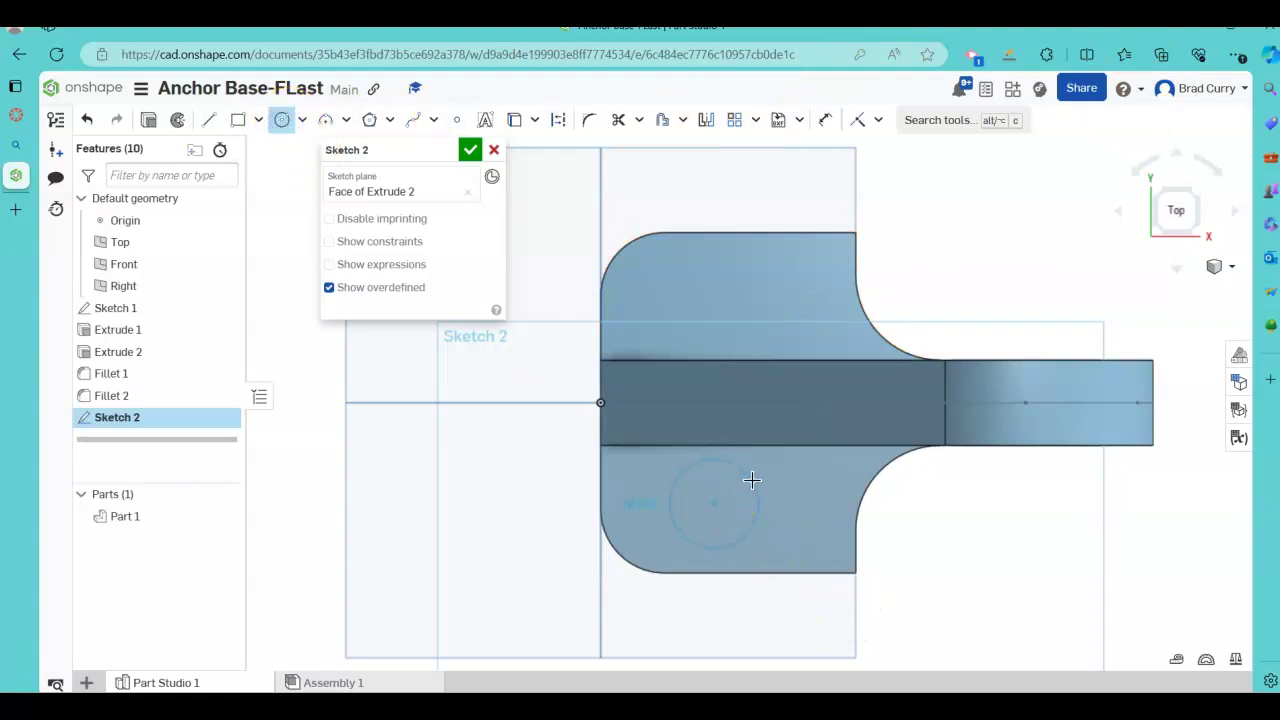
{"action": "left_click", "coordinate": [752, 481]}
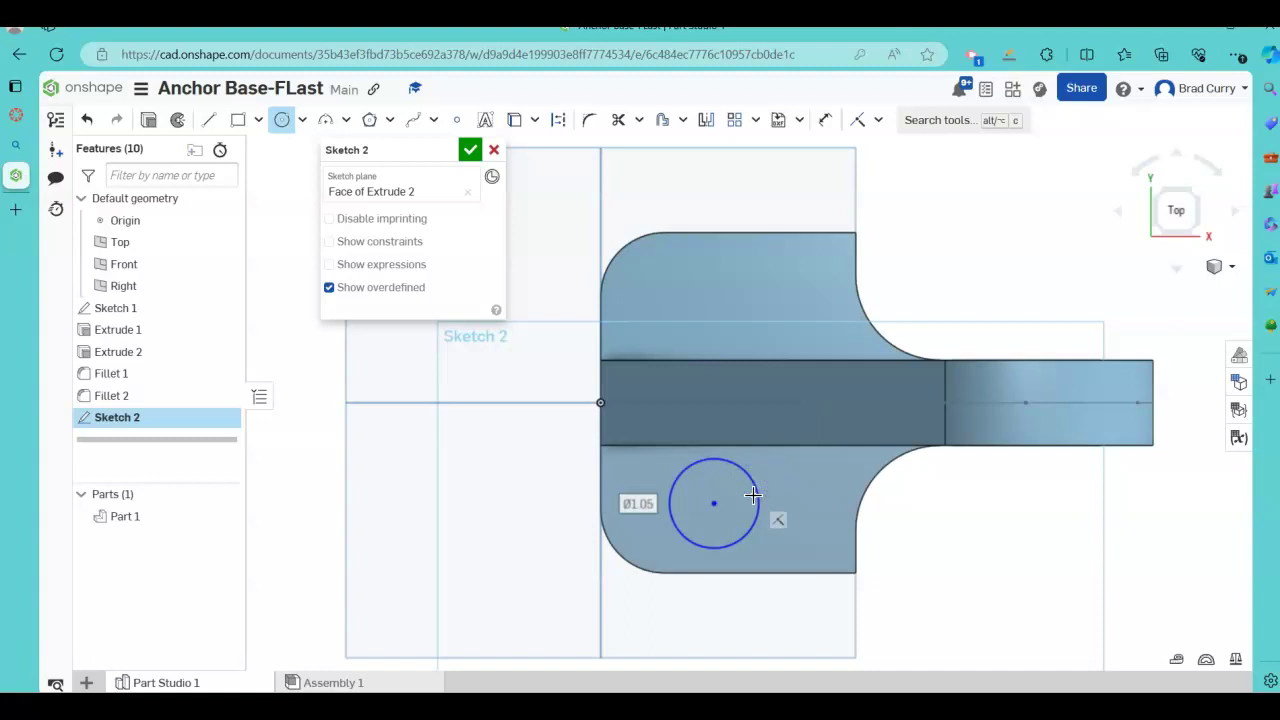
{"action": "type", "text": ".75"}
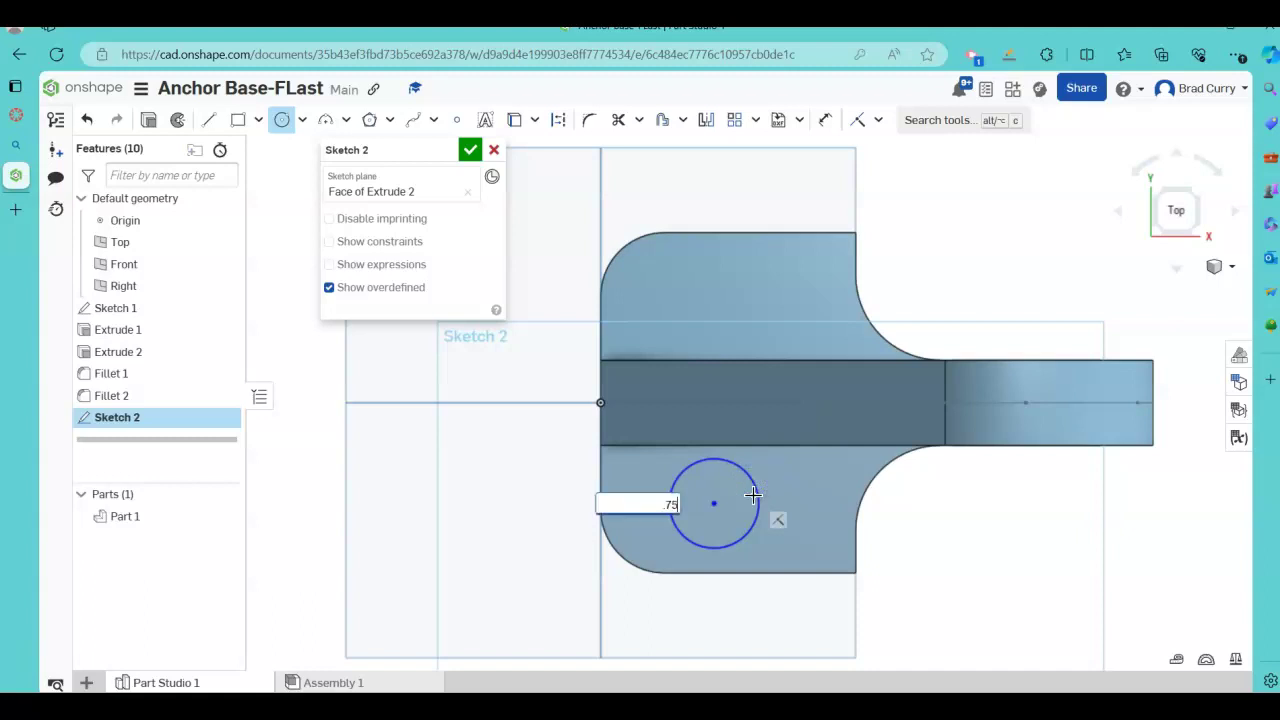
{"action": "key", "text": "Return"}
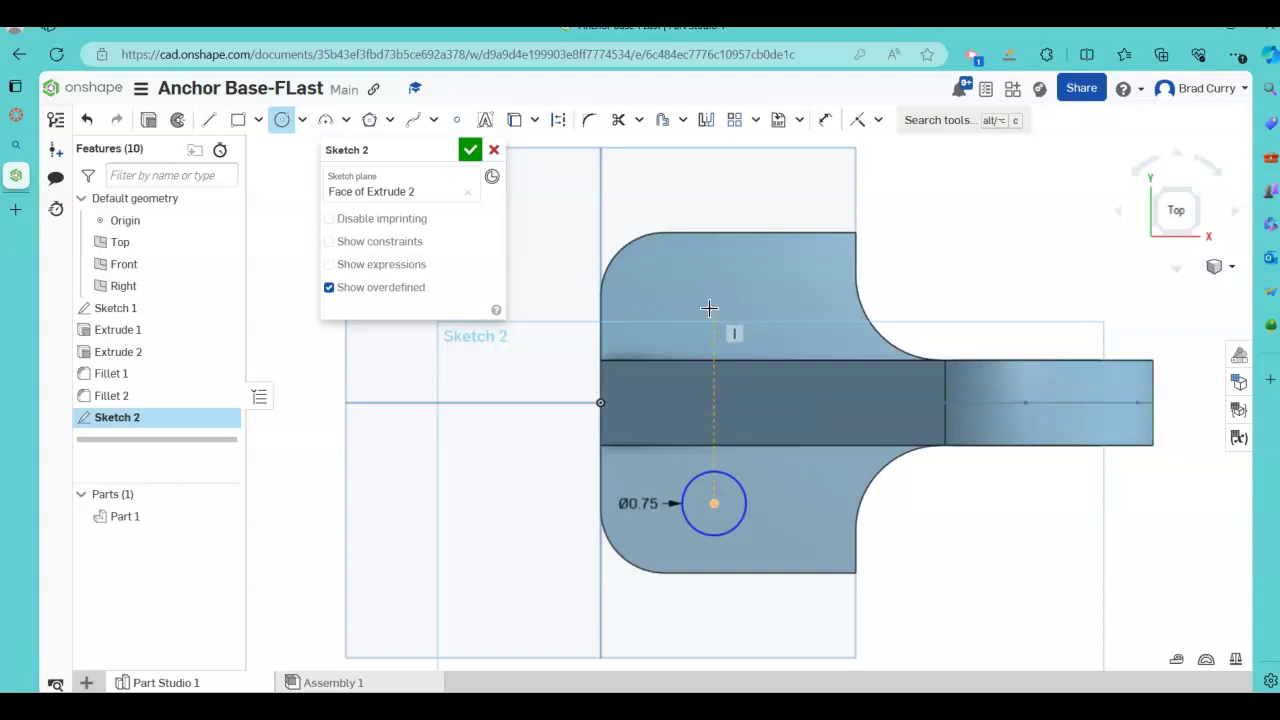
- Draw a second 0.75 in diameter circle on the rear flange, with its center vertically aligned to the first circle's center
{"action": "left_click", "coordinate": [713, 308]}
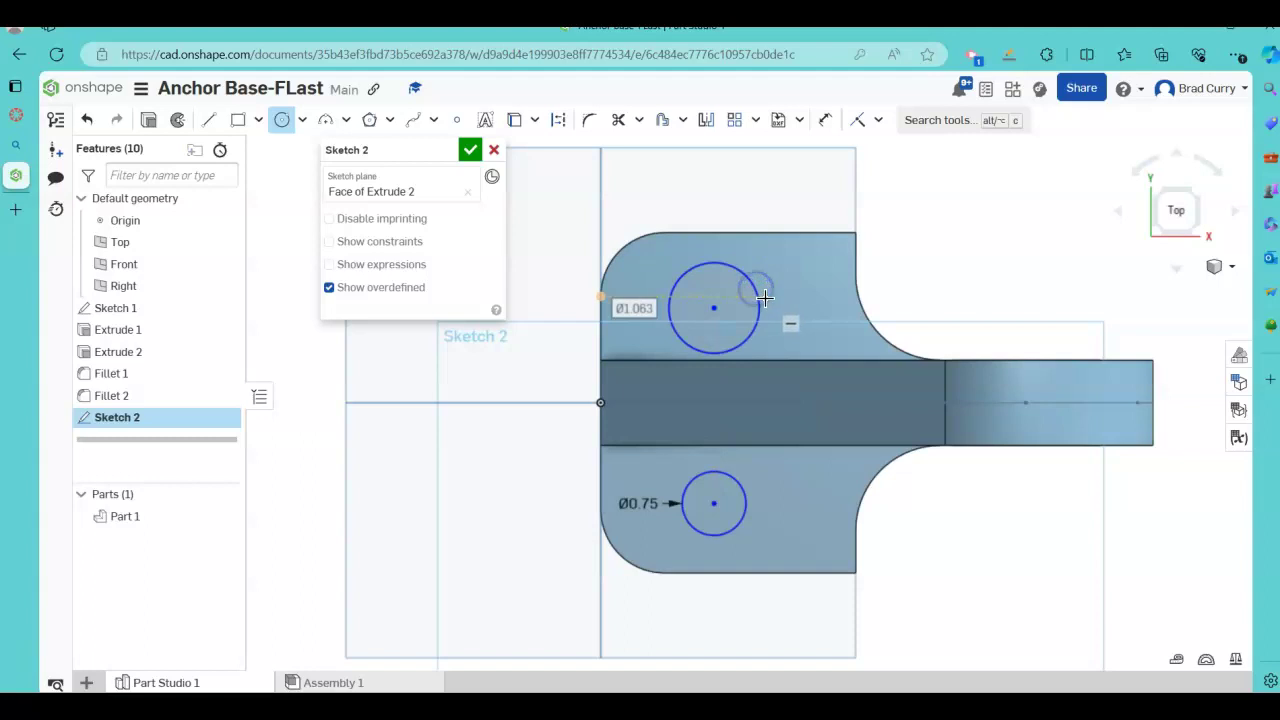
{"action": "type", "text": "5"}
{"action": "key", "text": "Return"}
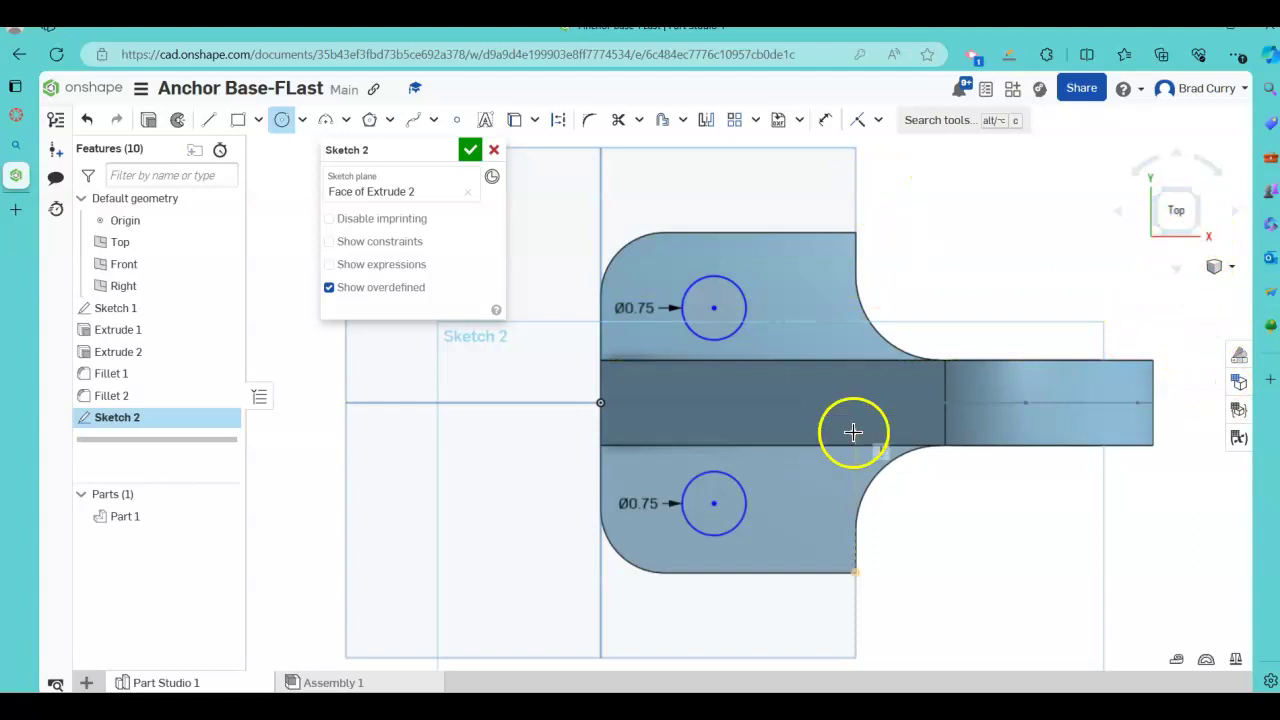
- Dimension the front circle's center 0.75 in from the base's front edge
{"action": "left_click", "coordinate": [829, 122]}
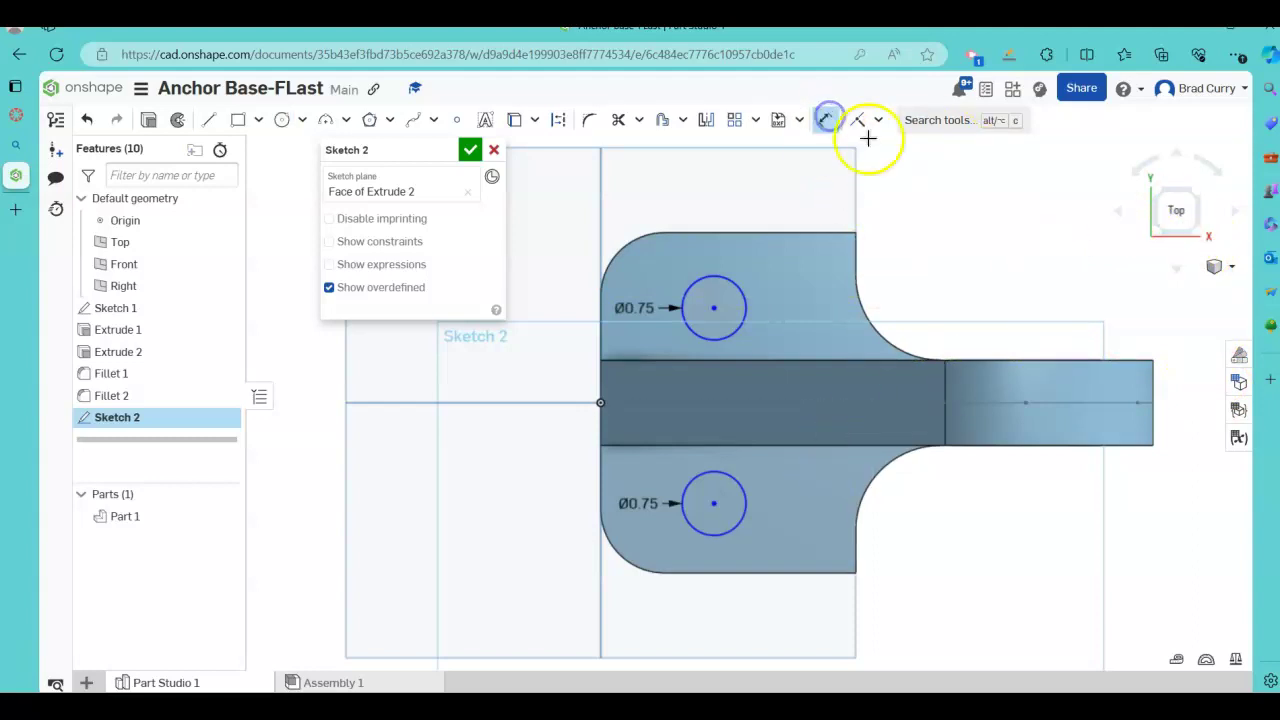
{"action": "left_click", "coordinate": [714, 504]}
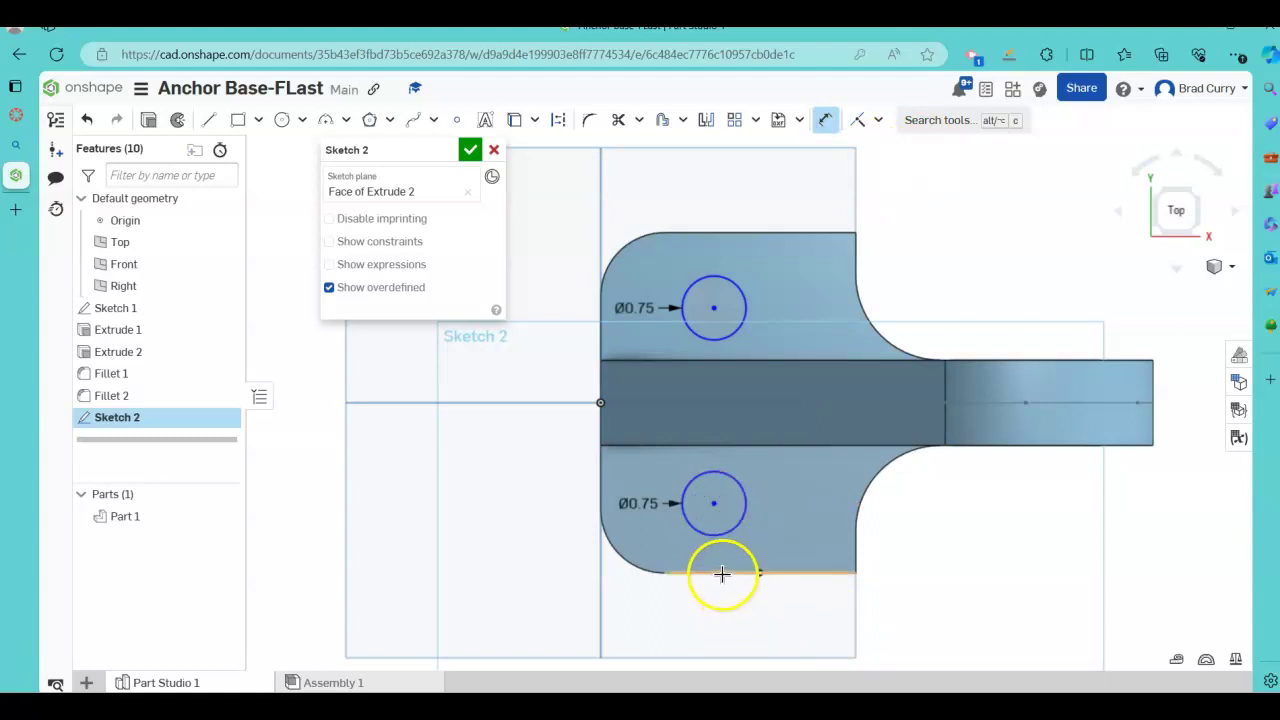
{"action": "left_click", "coordinate": [722, 574]}
{"action": "left_click", "coordinate": [937, 535]}
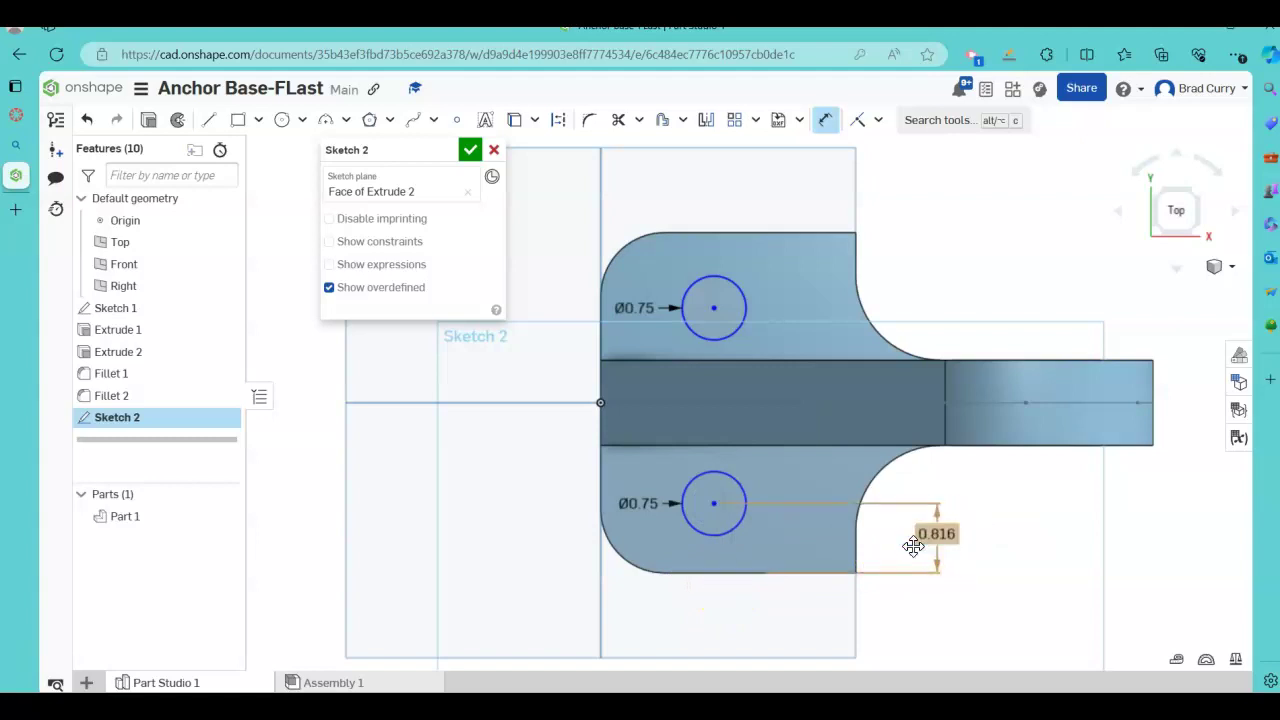
{"action": "type", "text": "0.75"}
{"action": "key", "text": "Return"}
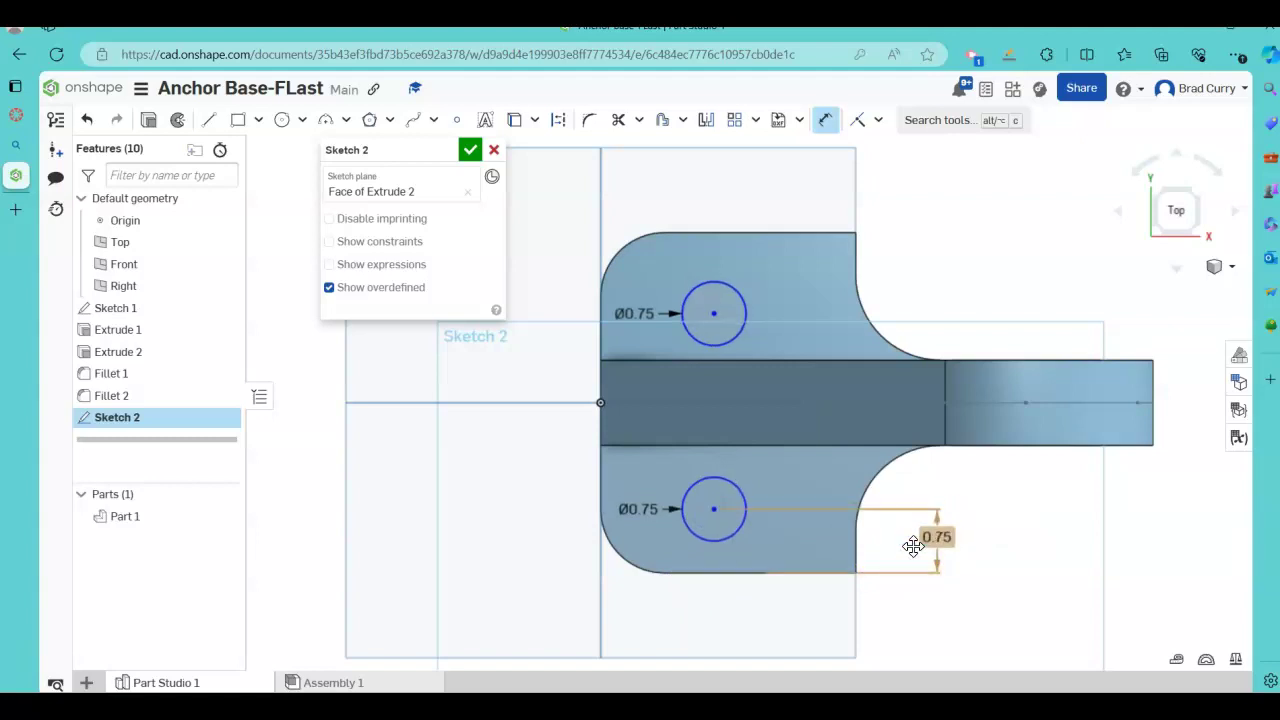
- Dimension the front circle's center 1.5 in from the base's free end
{"action": "left_click", "coordinate": [715, 510]}
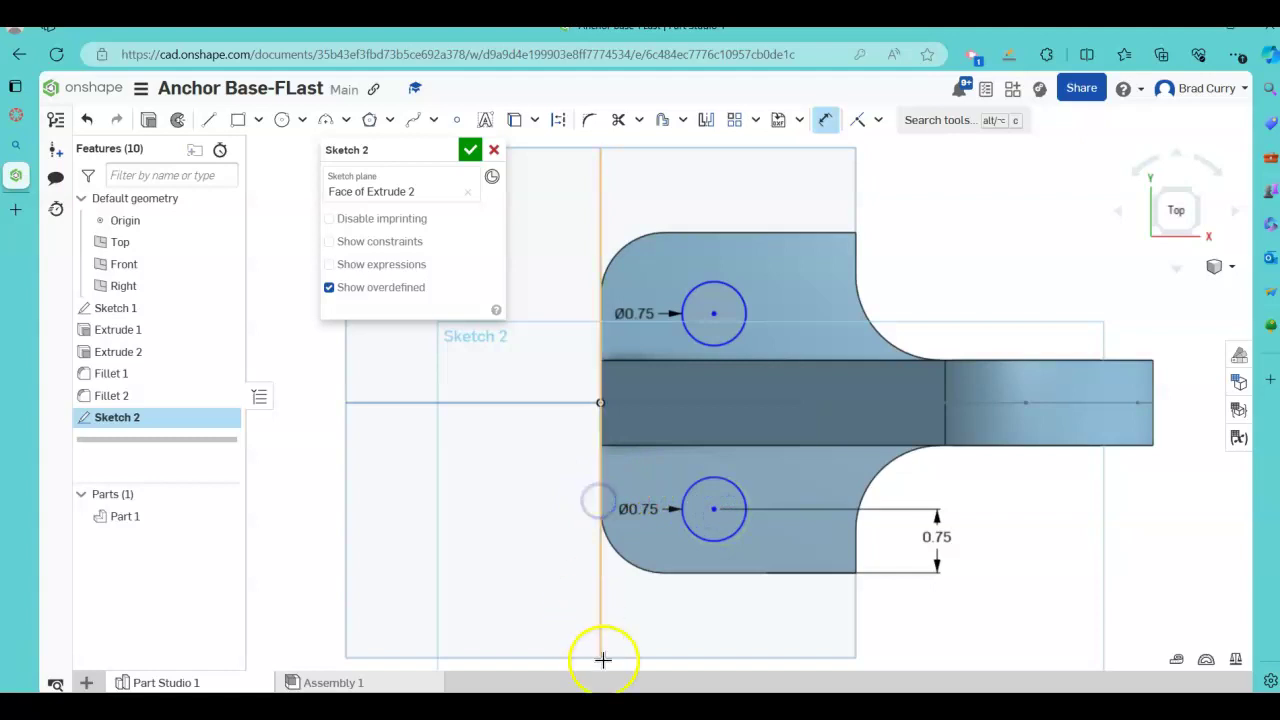
{"action": "left_click", "coordinate": [600, 499]}
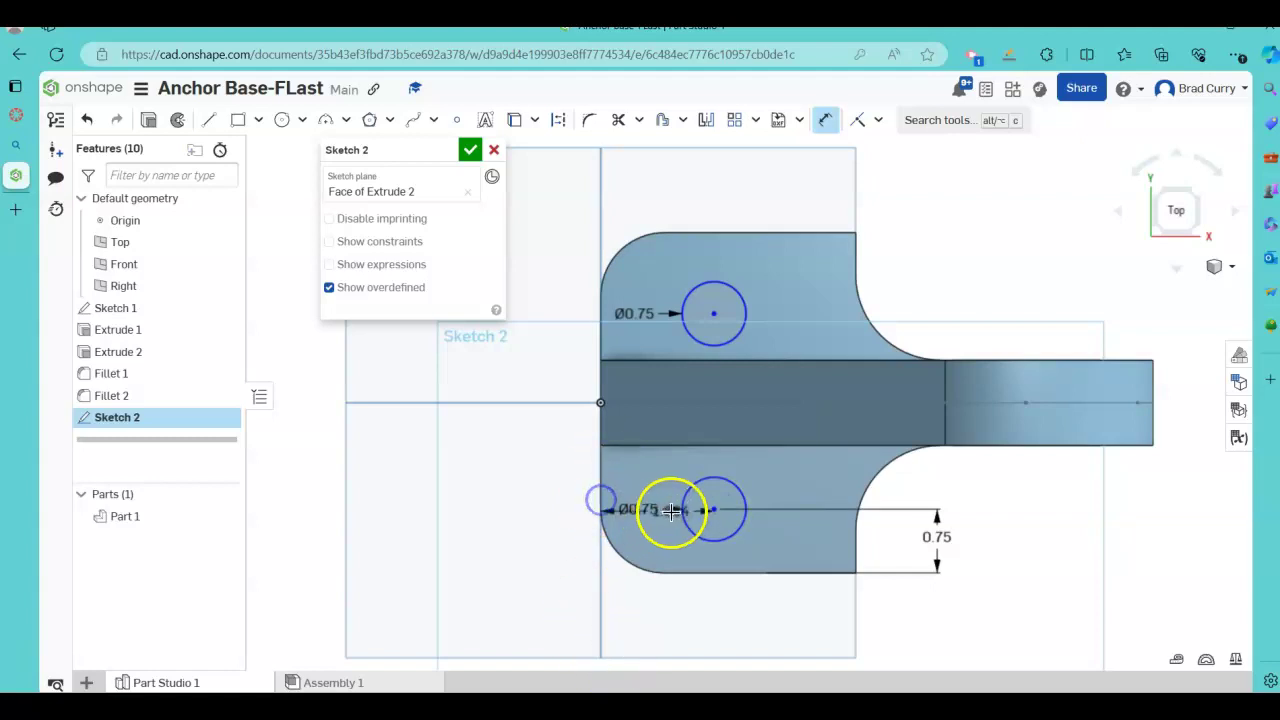
{"action": "left_click", "coordinate": [672, 636]}
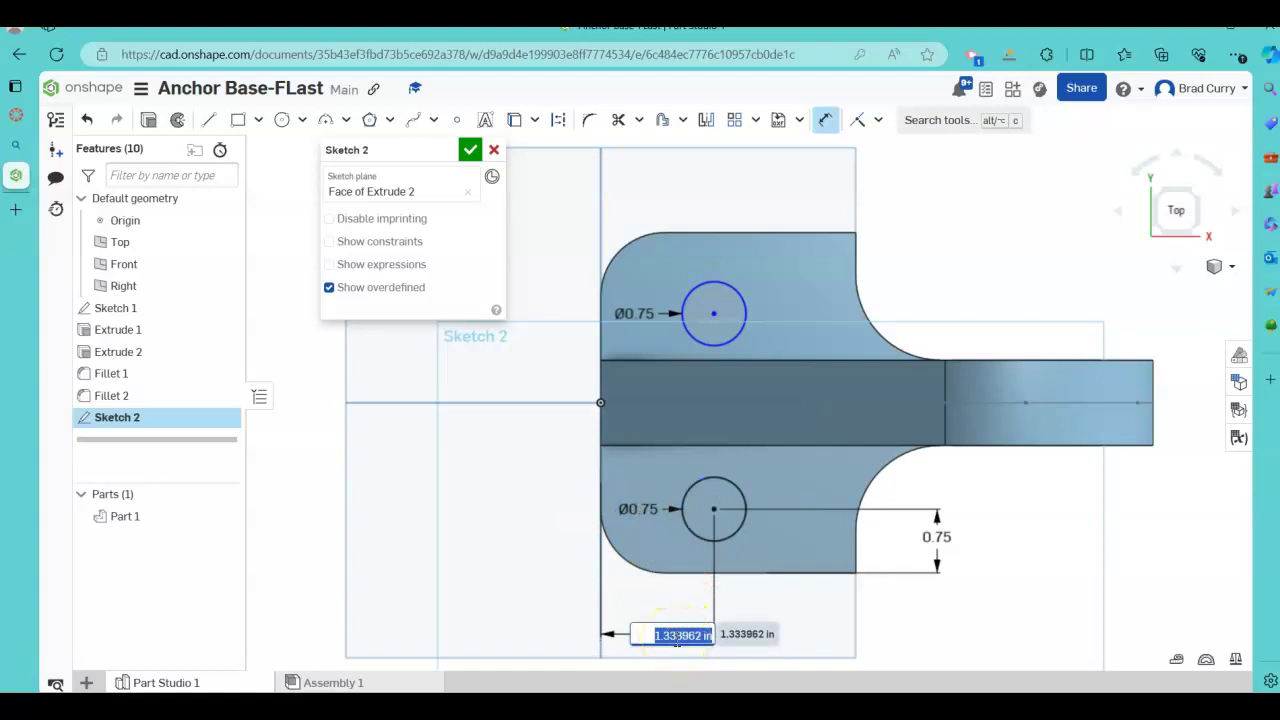
{"action": "type", "text": "1.5"}
{"action": "key", "text": "Return"}
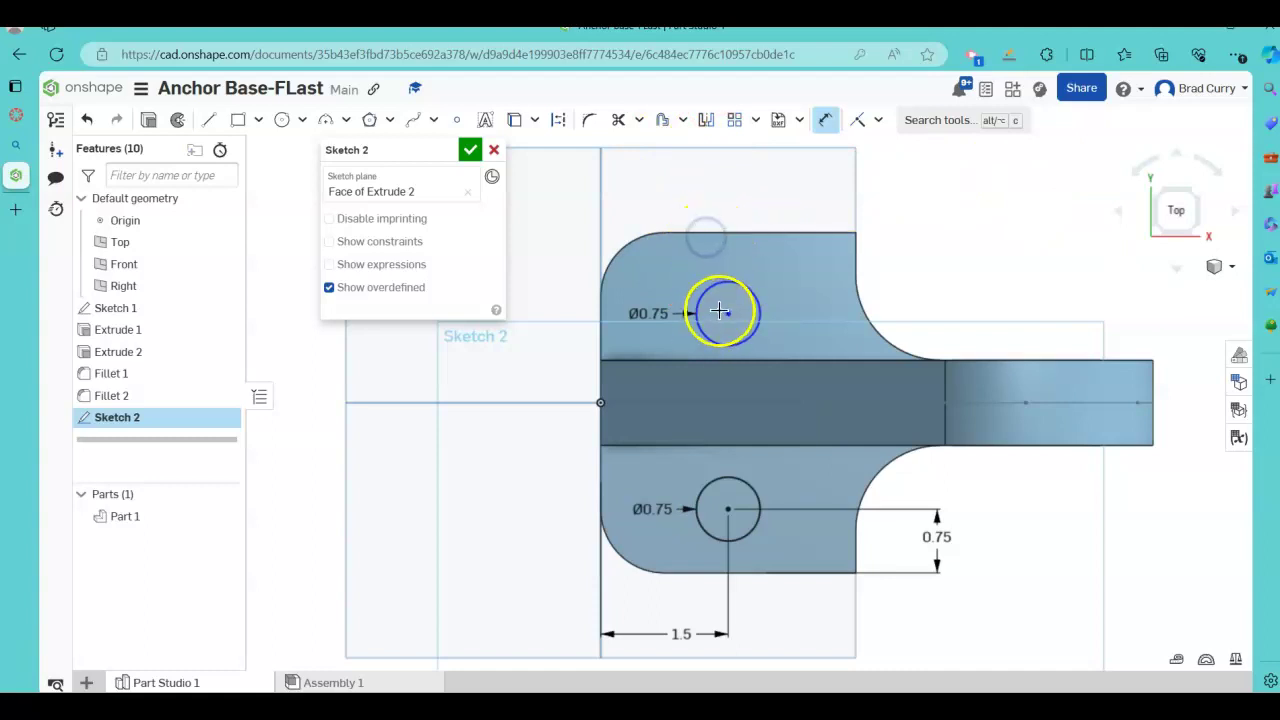
- Dimension the rear circle's center 0.75 in from the base's rear edge and finish the sketch
{"action": "left_click", "coordinate": [929, 250]}
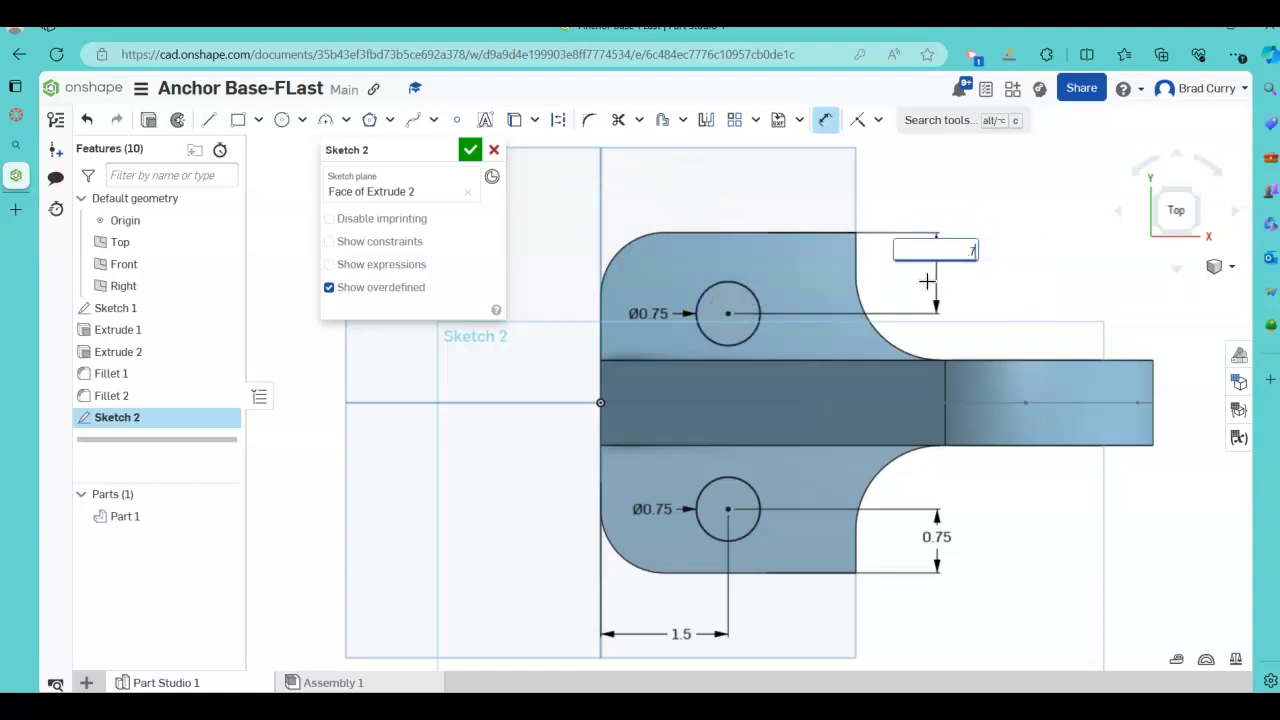
{"action": "type", "text": ".75"}
{"action": "key", "text": "Return"}
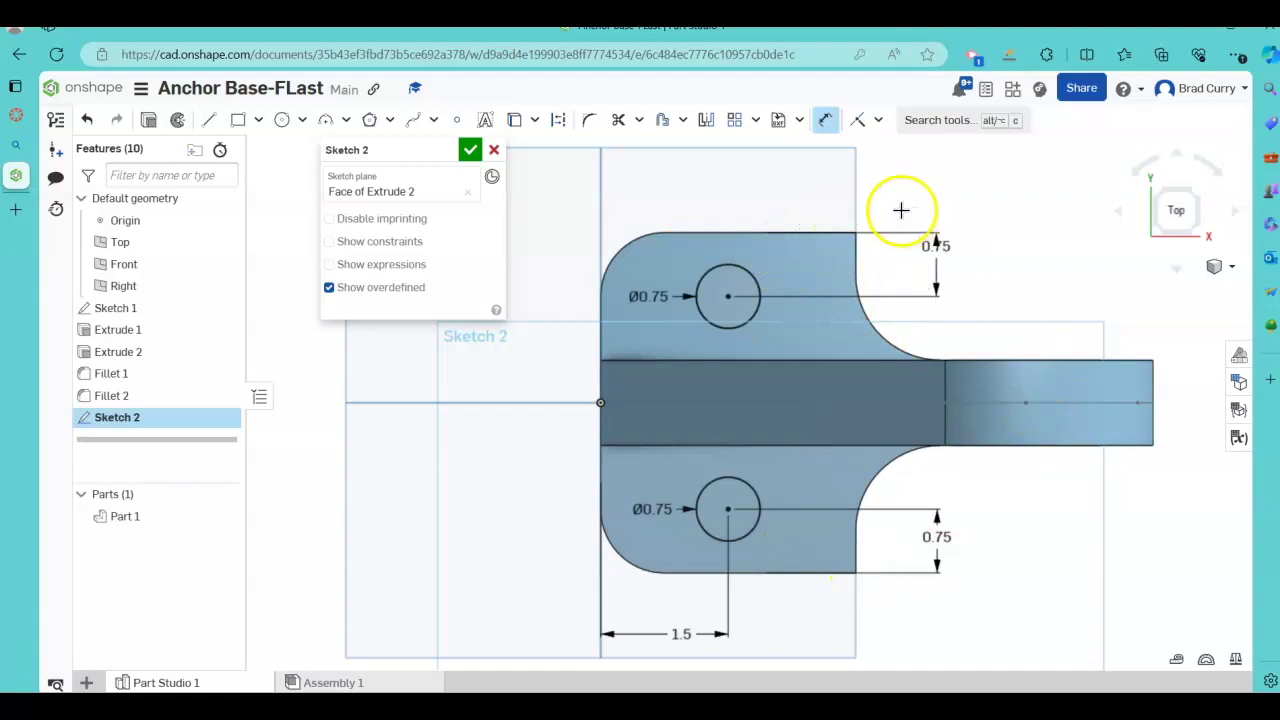
{"action": "left_click", "coordinate": [470, 150]}
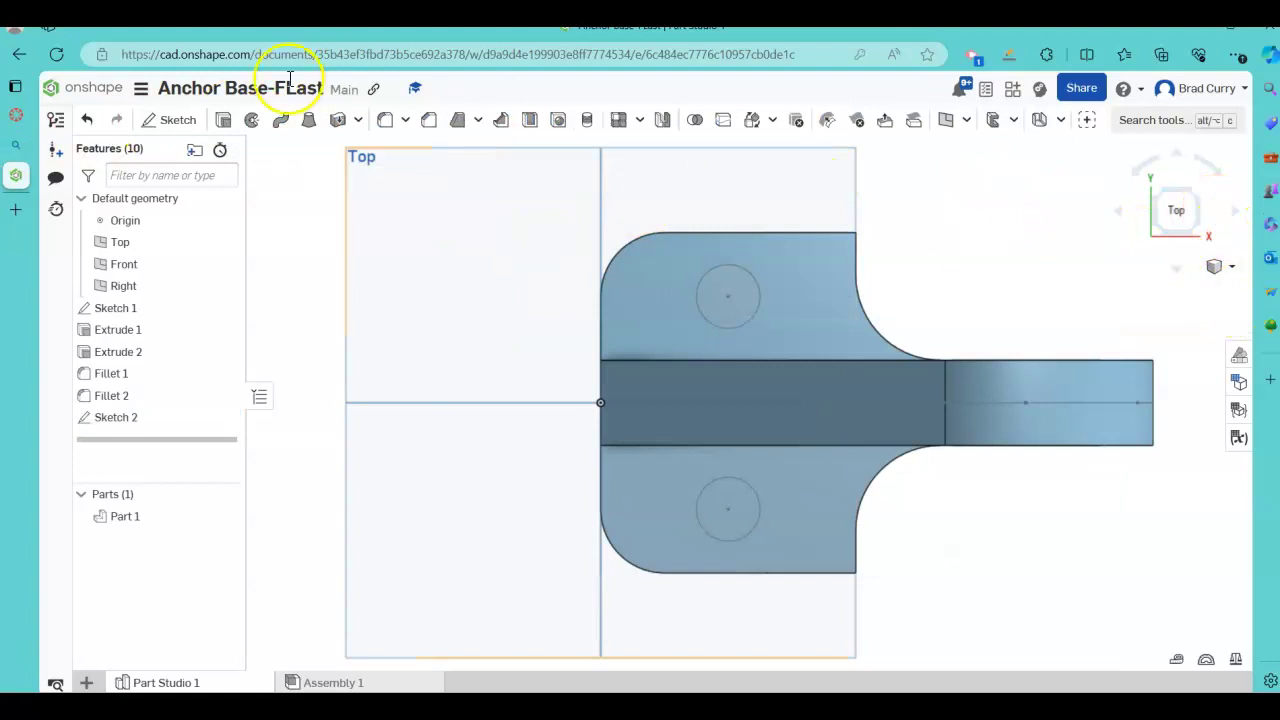
- Cut both 0.75 in circles through all of the base with an Extrude set to Remove
{"action": "left_click", "coordinate": [1222, 266]}
{"action": "left_click", "coordinate": [1168, 290]}
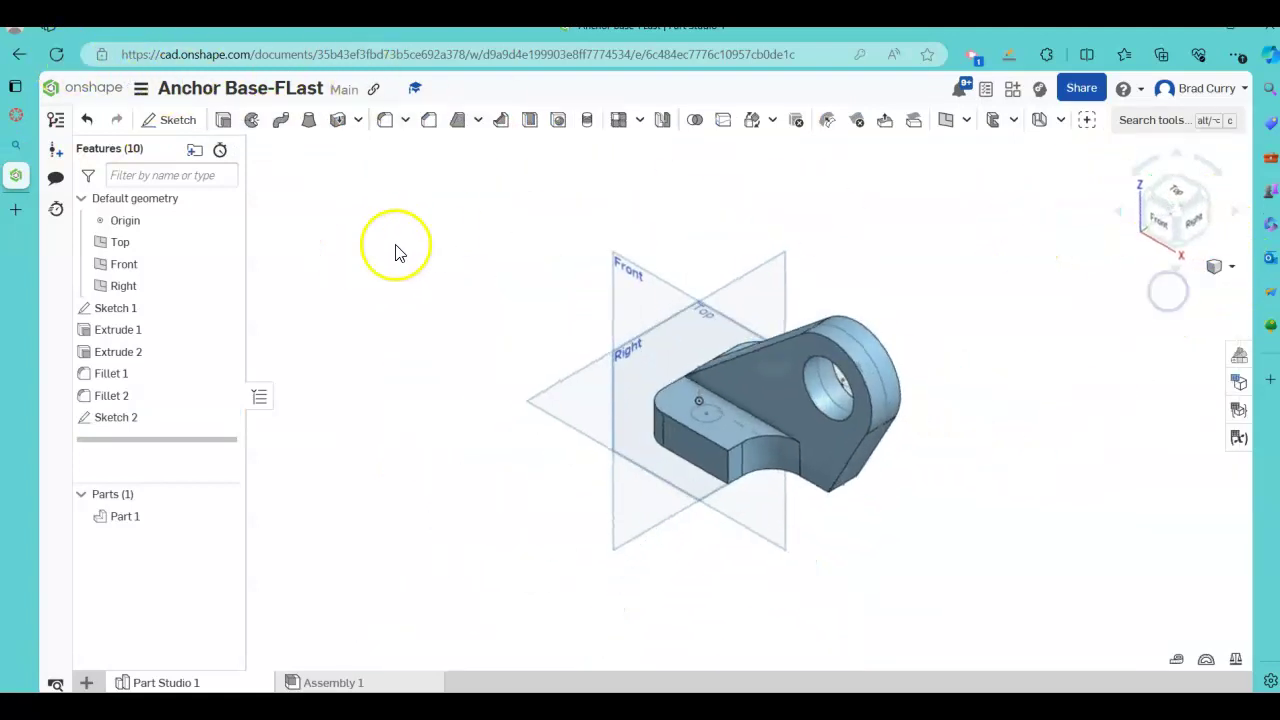
{"action": "left_click", "coordinate": [225, 122]}
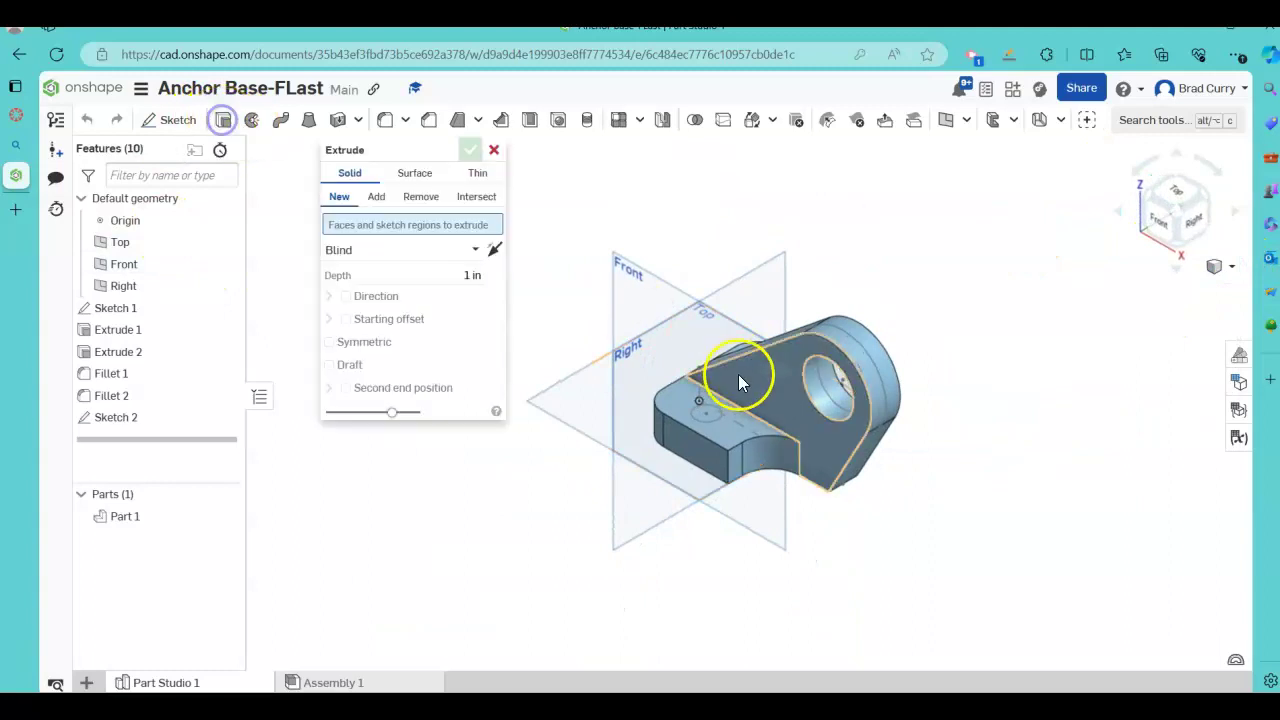
{"action": "left_click", "coordinate": [712, 418]}
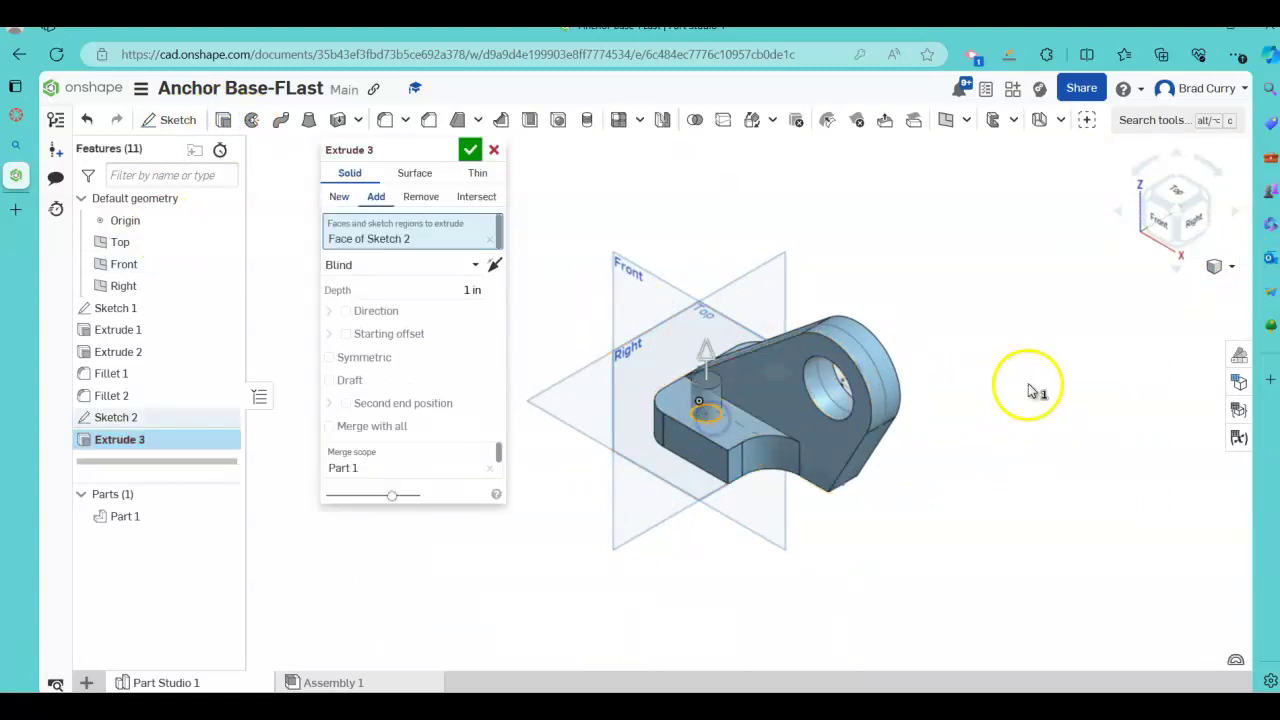
{"action": "right_click_drag", "start_coordinate": [1068, 378], "coordinate": [1047, 408]}
{"action": "left_click", "coordinate": [806, 344]}
{"action": "right_click_drag", "start_coordinate": [960, 457], "coordinate": [977, 426]}
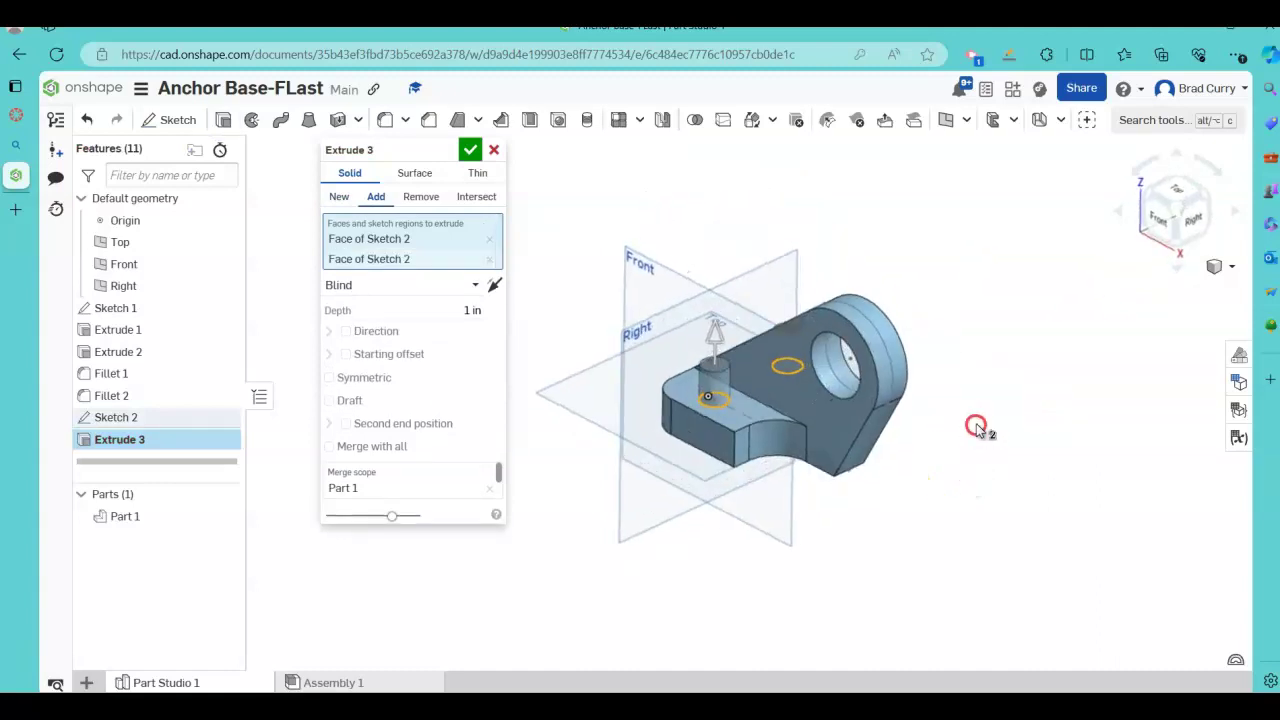
{"action": "left_click", "coordinate": [476, 288]}
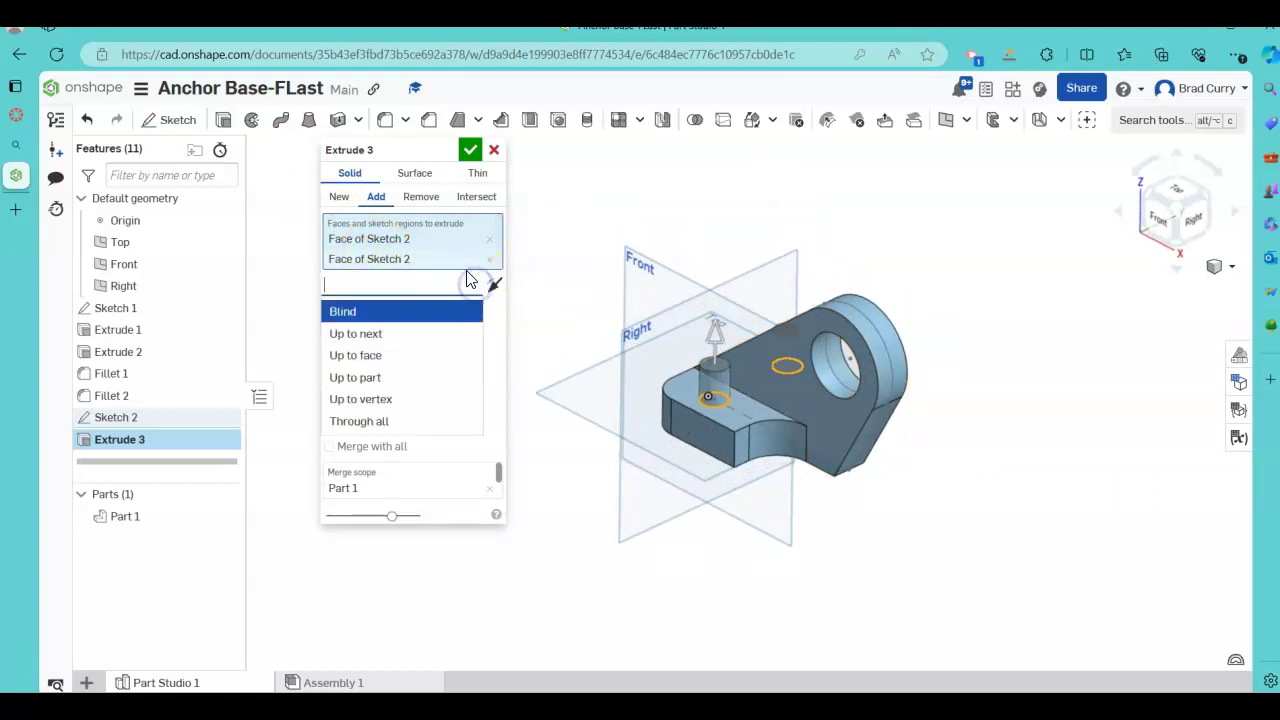
{"action": "left_click", "coordinate": [357, 424]}
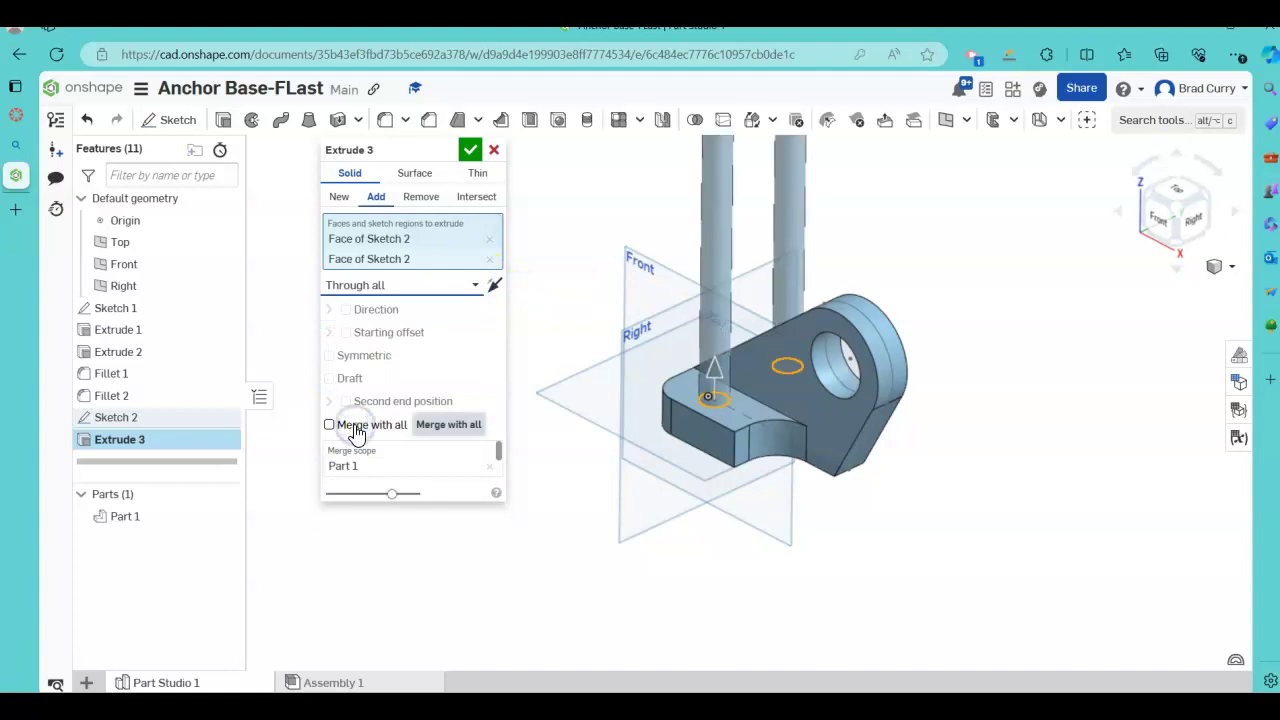
{"action": "left_click", "coordinate": [421, 198]}
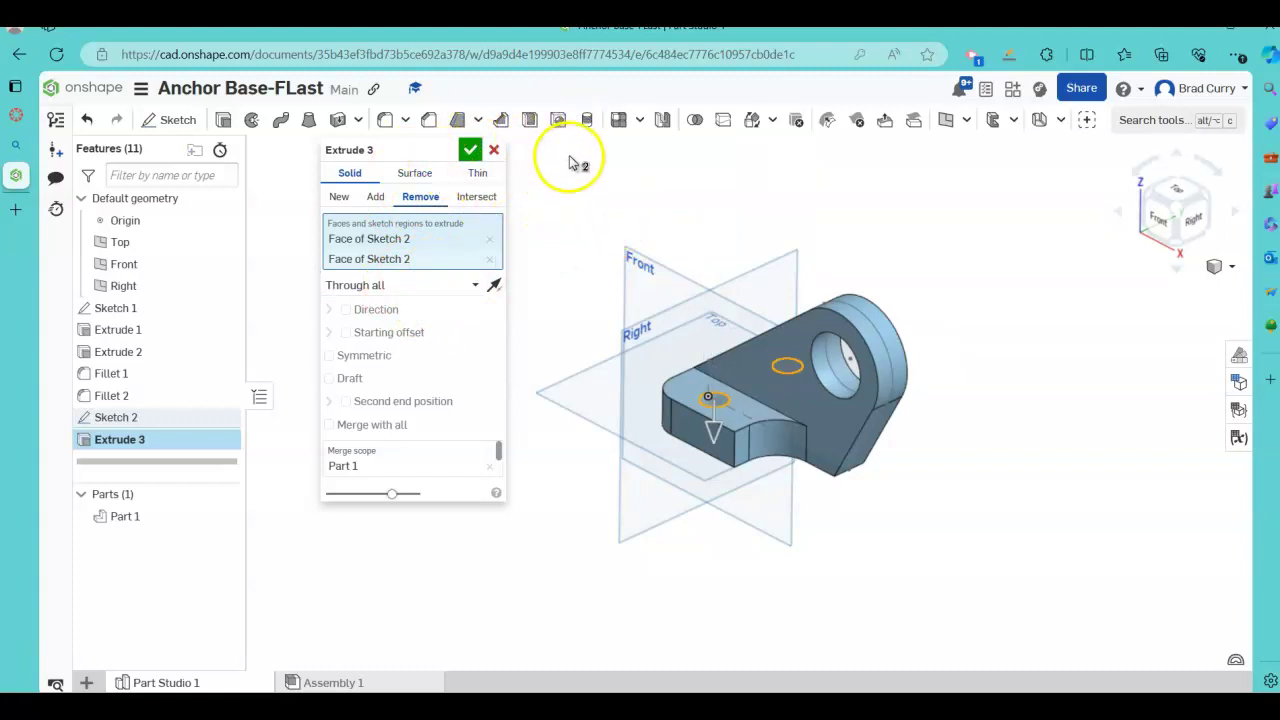
{"action": "left_click", "coordinate": [471, 153]}
- Hide the Top, Front and Right planes and Sketch 1, and set the finished part to the isometric view
{"action": "mouse_move", "coordinate": [989, 445]}
{"action": "right_mouse_down"}
{"action": "mouse_move", "coordinate": [980, 483]}
{"action": "mouse_move", "coordinate": [940, 512]}
{"action": "mouse_move", "coordinate": [985, 507]}
{"action": "mouse_move", "coordinate": [945, 478]}
{"action": "mouse_move", "coordinate": [993, 498]}
{"action": "mouse_move", "coordinate": [944, 510]}
{"action": "mouse_move", "coordinate": [994, 477]}
{"action": "mouse_move", "coordinate": [1000, 457]}
{"action": "mouse_move", "coordinate": [991, 462]}
{"action": "right_mouse_up"}
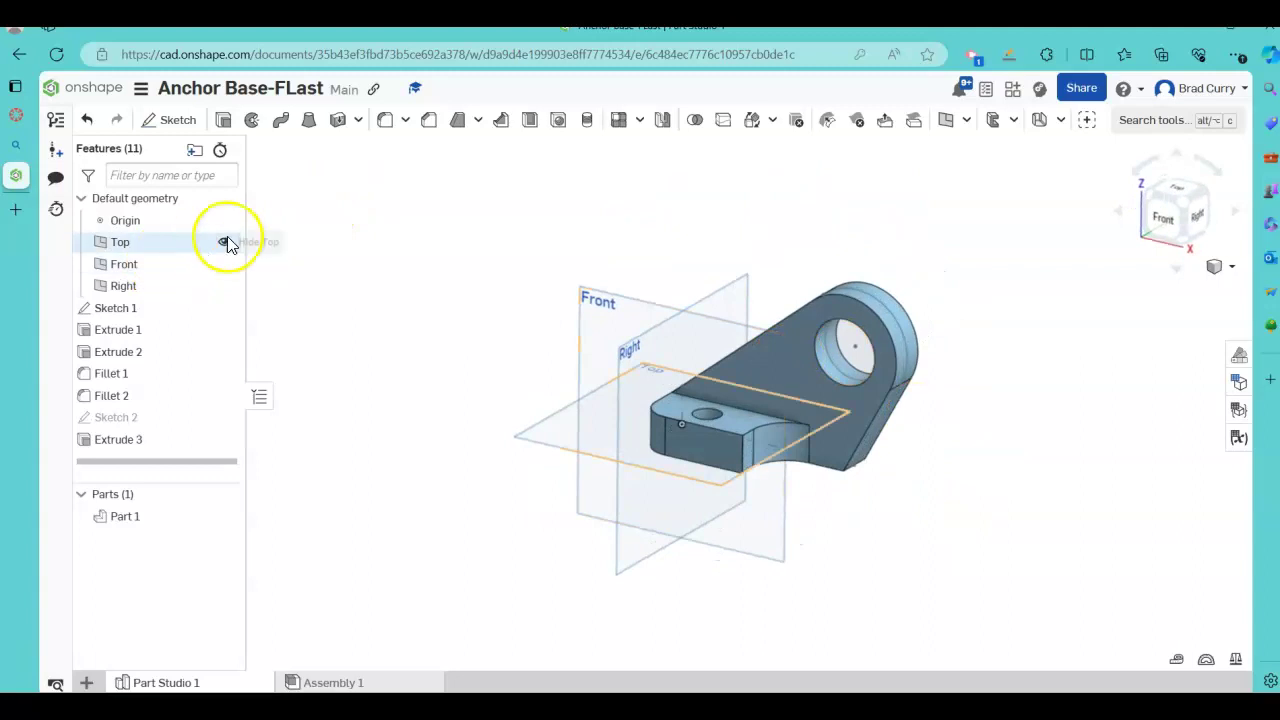
{"action": "left_click", "coordinate": [223, 240]}
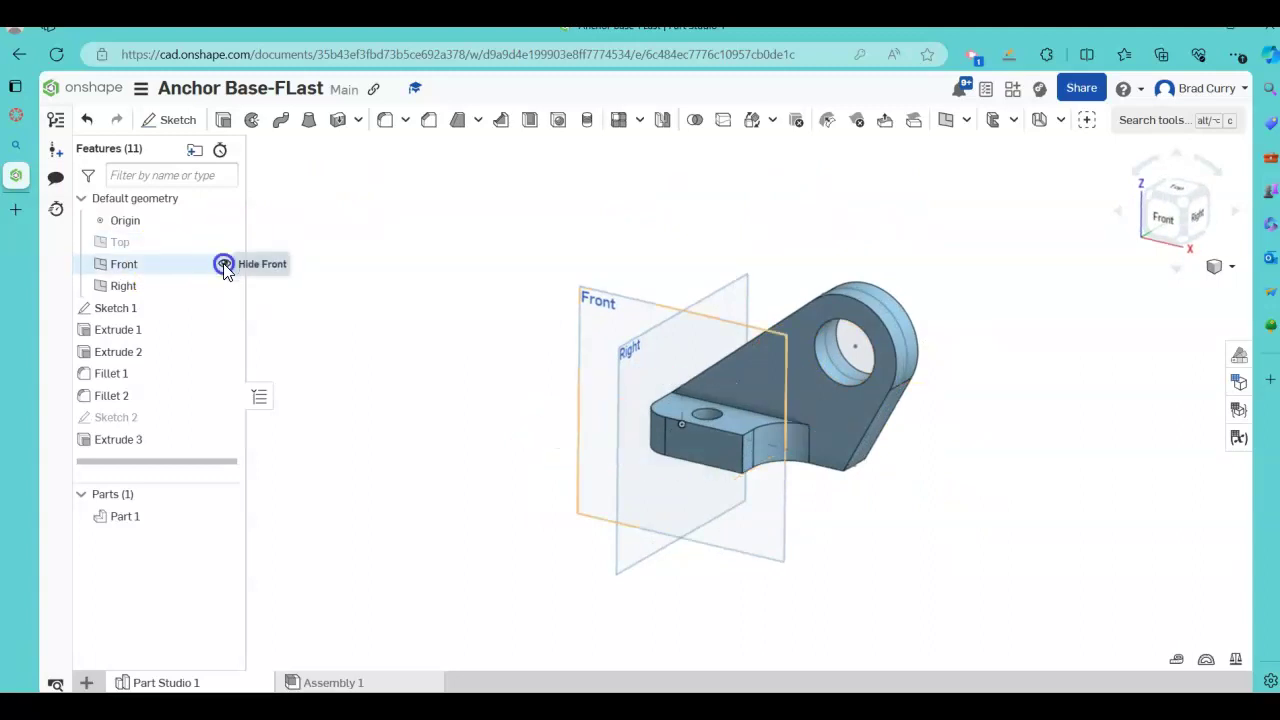
{"action": "left_click", "coordinate": [223, 265]}
{"action": "left_click", "coordinate": [221, 287]}
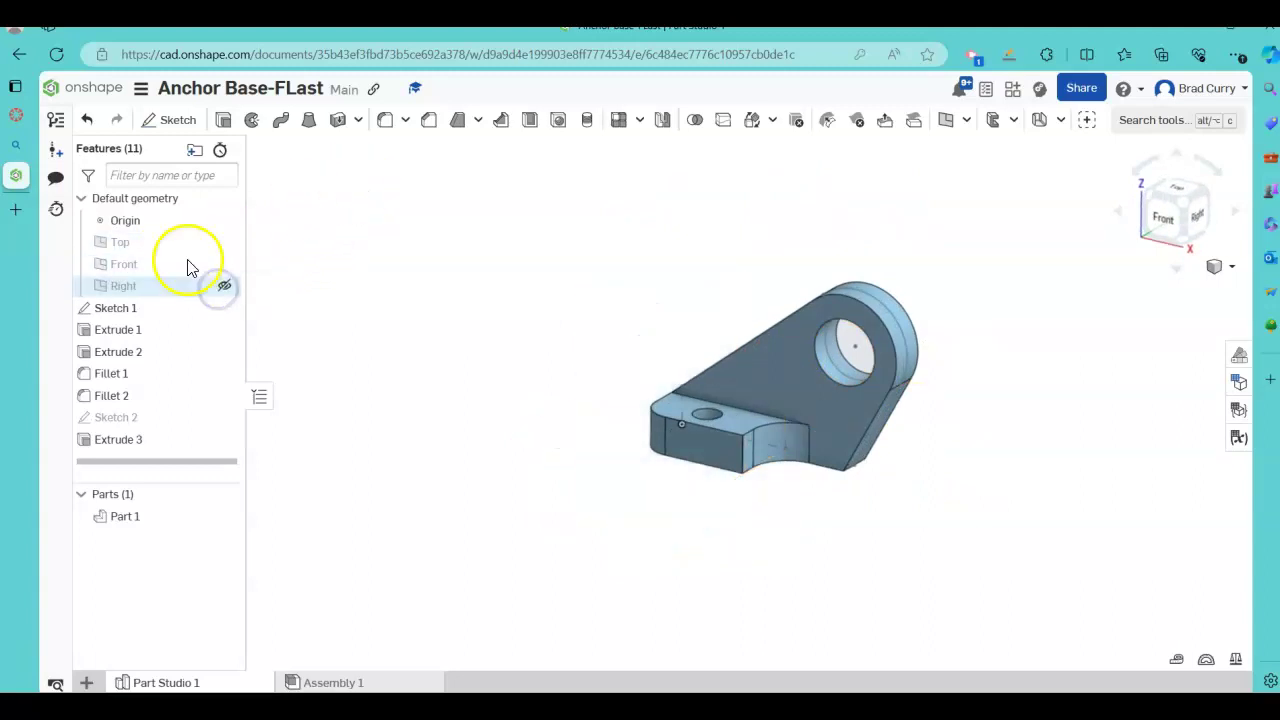
{"action": "left_click", "coordinate": [222, 310]}
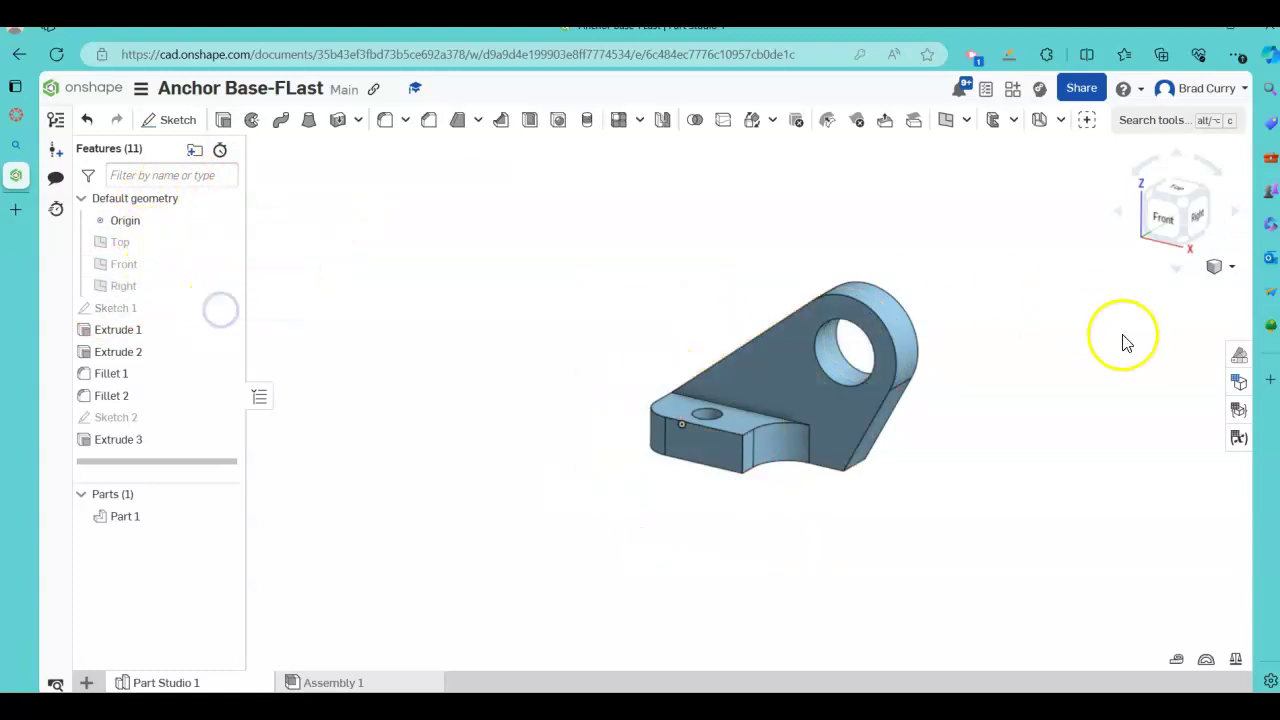
{"action": "left_click", "coordinate": [1232, 267]}
{"action": "left_click", "coordinate": [1172, 290]}
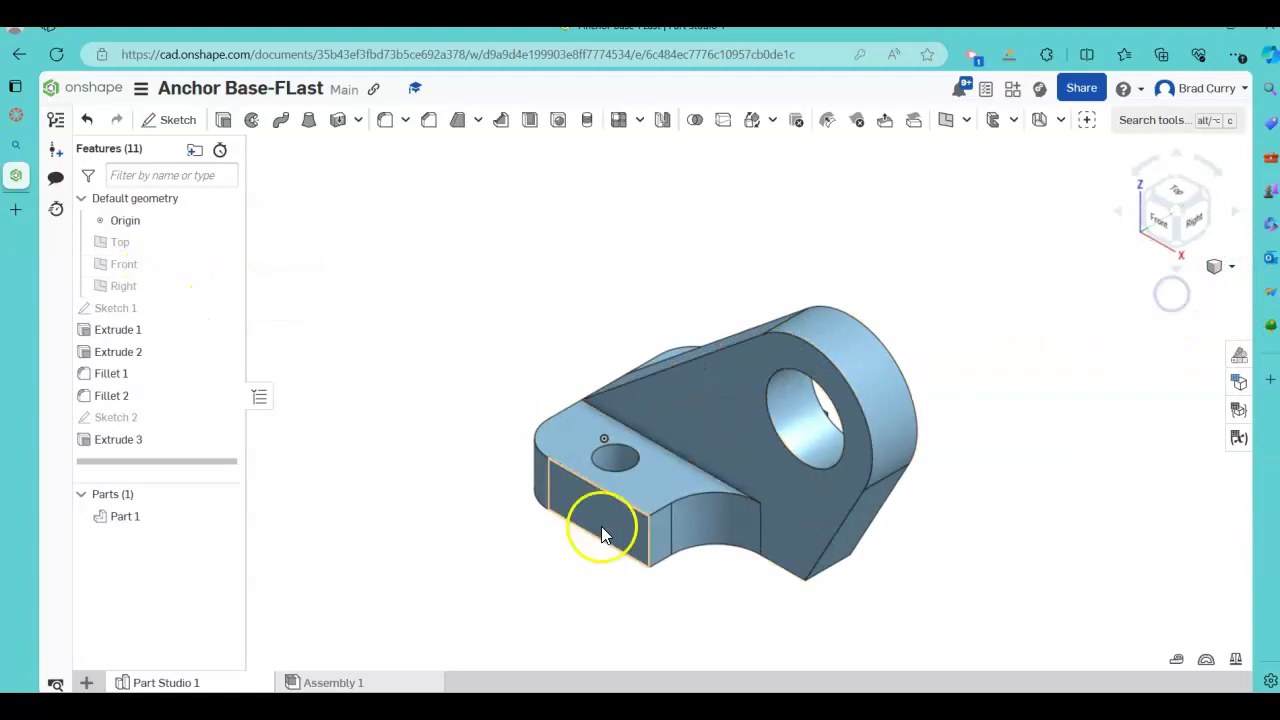